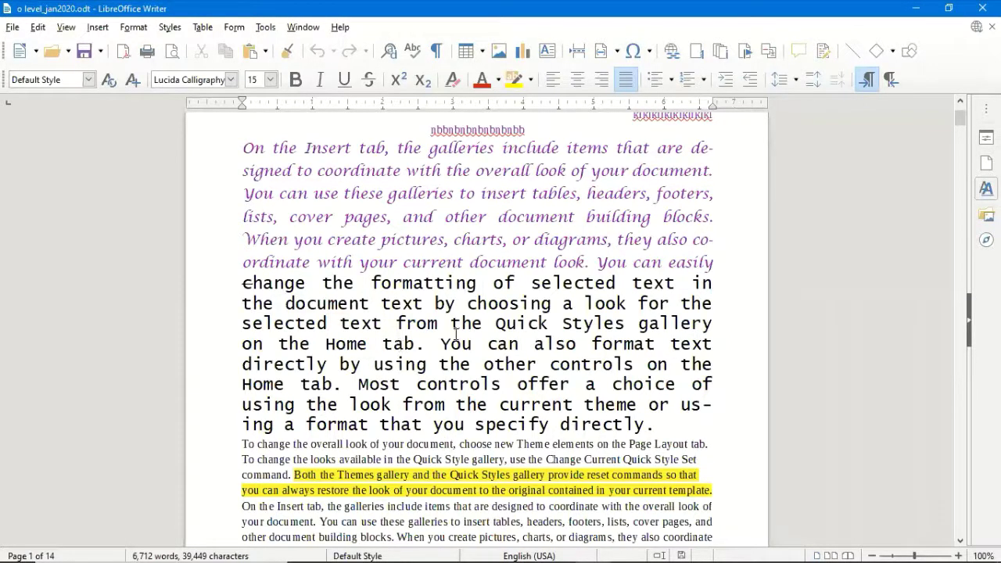
{"action": "left_click", "coordinate": [67, 27]}
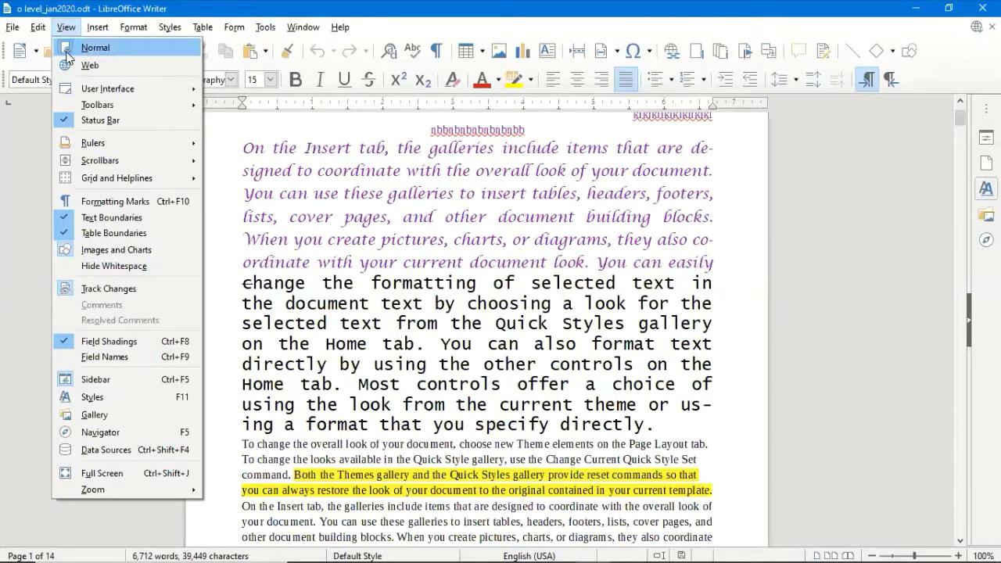
{"action": "left_click", "coordinate": [329, 291]}
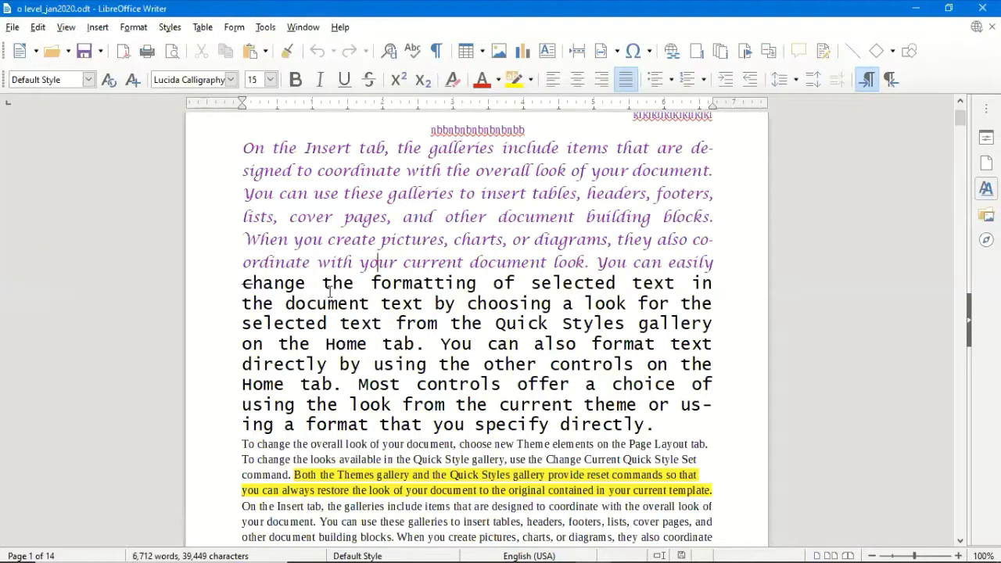
{"action": "left_click", "coordinate": [97, 32]}
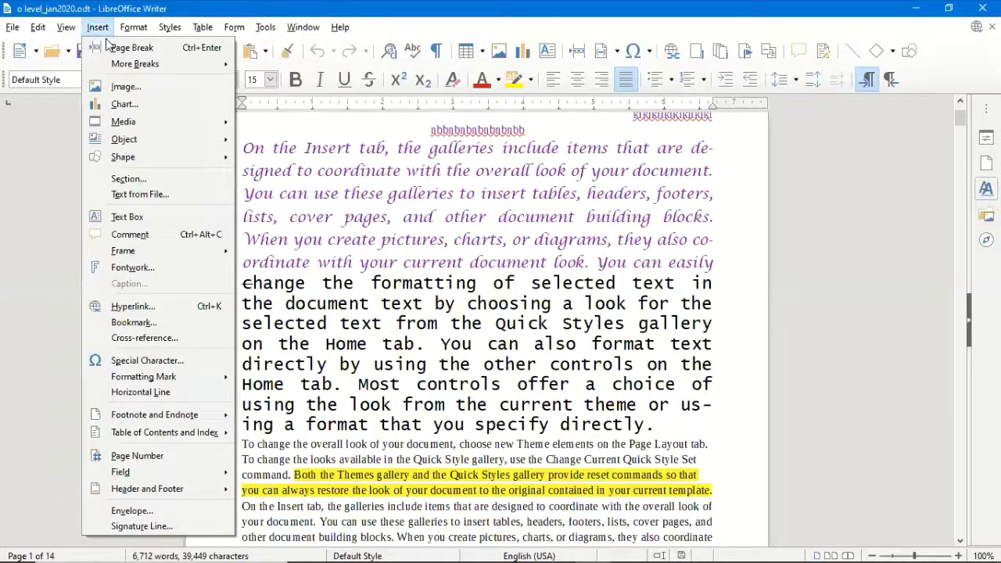
{"action": "left_click", "coordinate": [452, 356]}
{"action": "left_click", "coordinate": [376, 262]}
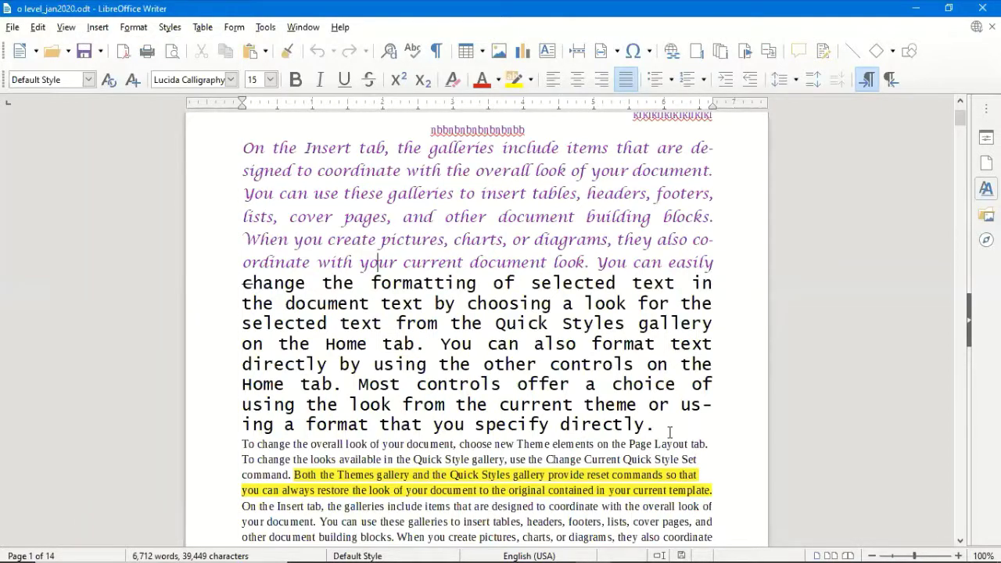
Step: Try a page break after the large-font paragraph ending "specify directly." and undo it
{"action": "left_click", "coordinate": [669, 433]}
{"action": "key", "text": "ctrl+Return"}
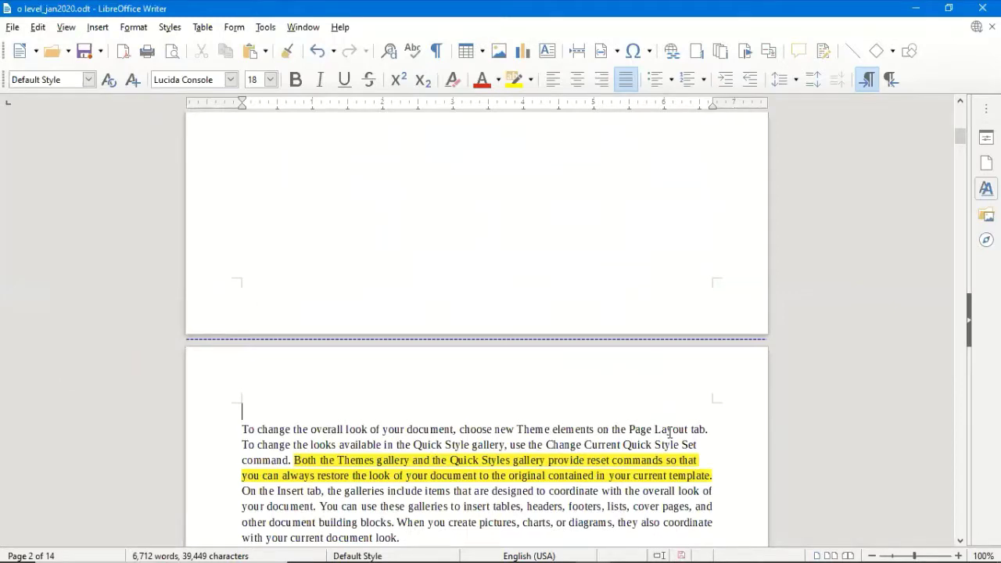
{"action": "key", "text": "ctrl+z"}
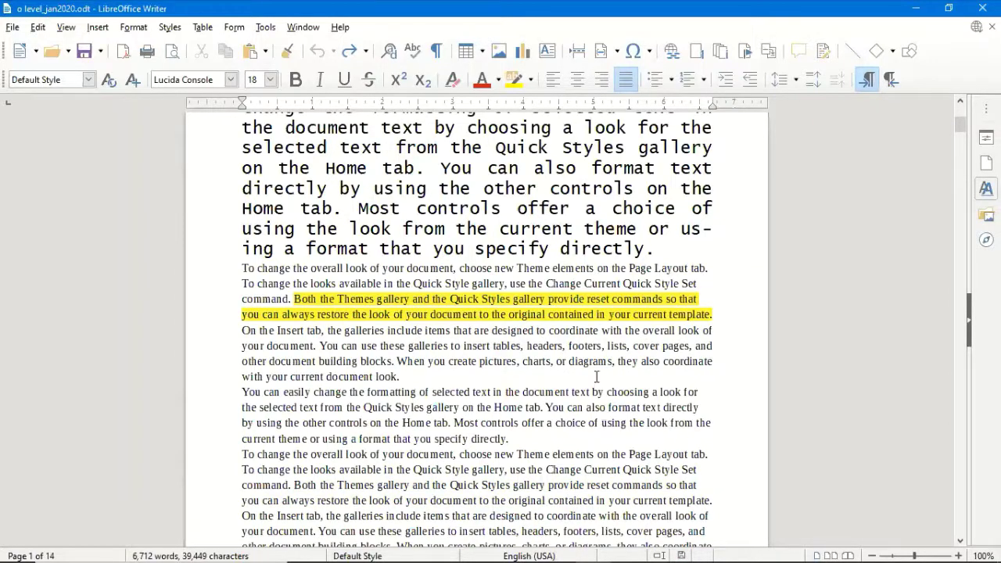
Step: Add seven empty paragraphs after the large-font text ending "specify directly." to push the following text down
{"action": "scroll", "coordinate": [611, 391], "scroll_direction": "up", "scroll_amount": 5}
{"action": "scroll", "coordinate": [611, 391], "scroll_direction": "down", "scroll_amount": 3}
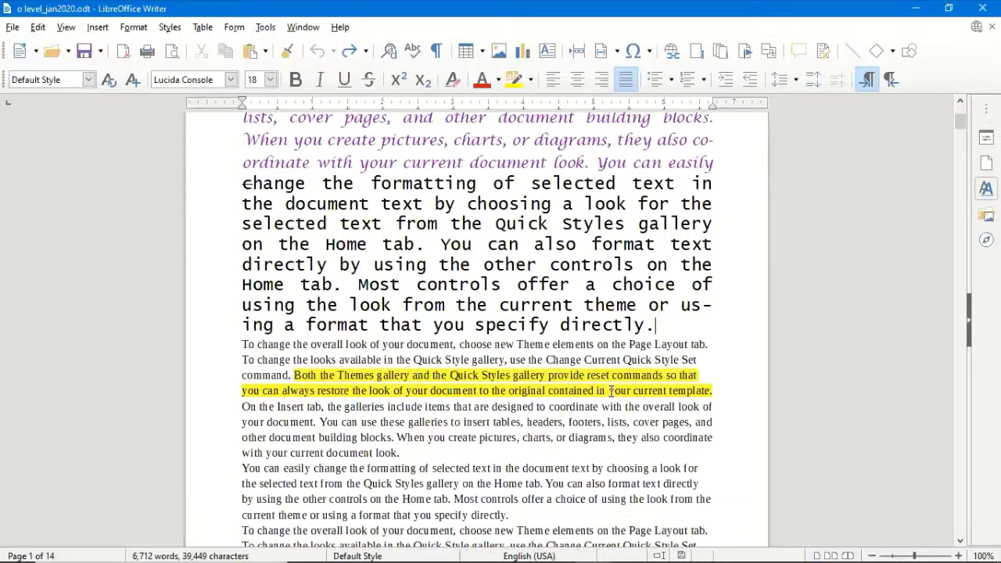
{"action": "scroll", "coordinate": [611, 391], "scroll_direction": "down", "scroll_amount": 2}
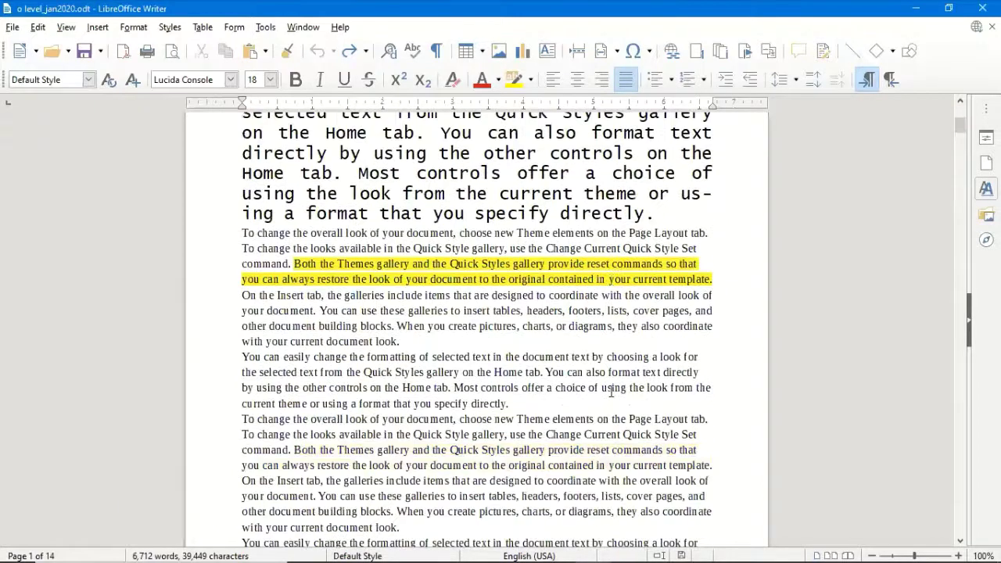
{"action": "left_click", "coordinate": [657, 218]}
{"action": "key", "text": "Return"}
{"action": "key", "text": "Return"}
{"action": "key", "text": "Return"}
{"action": "key", "text": "Return"}
{"action": "key", "text": "Return"}
{"action": "key", "text": "Return"}
{"action": "key", "text": "Return"}
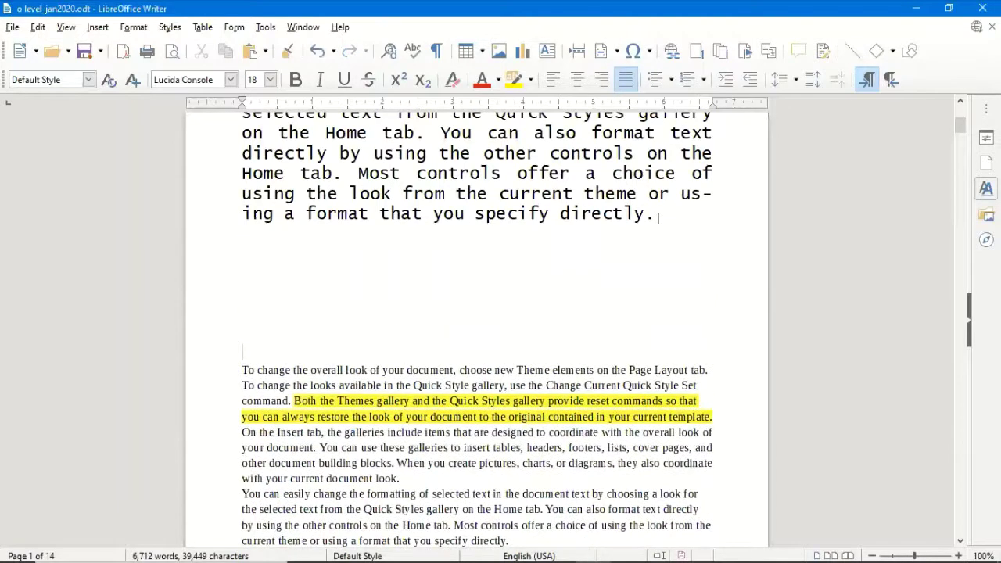
Step: Remove the seven empty paragraphs below the text ending "specify directly."
{"action": "key", "text": "BackSpace"}
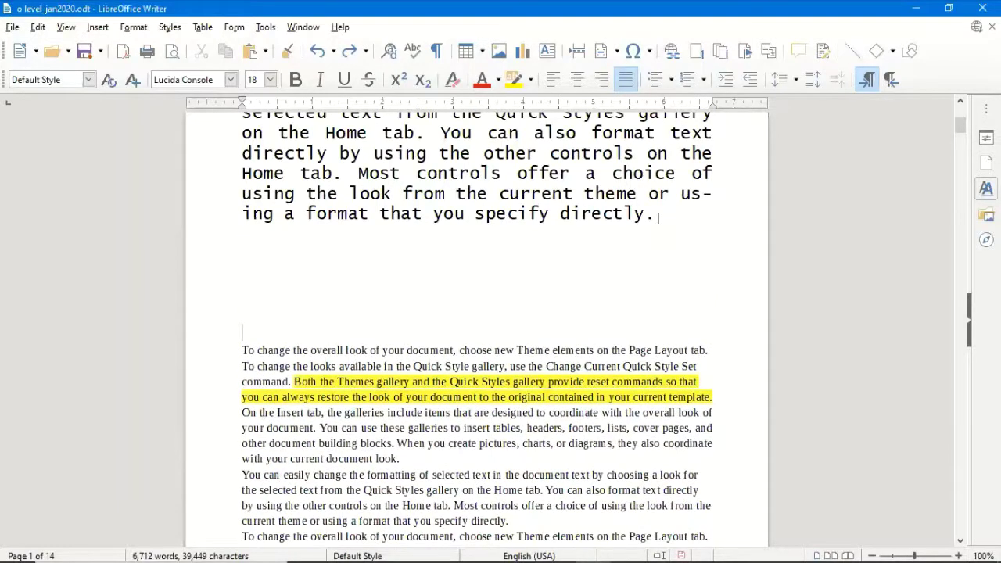
{"action": "key", "text": "BackSpace"}
{"action": "key", "text": "BackSpace"}
{"action": "key", "text": "BackSpace"}
{"action": "key", "text": "BackSpace"}
{"action": "key", "text": "BackSpace"}
{"action": "key", "text": "BackSpace"}
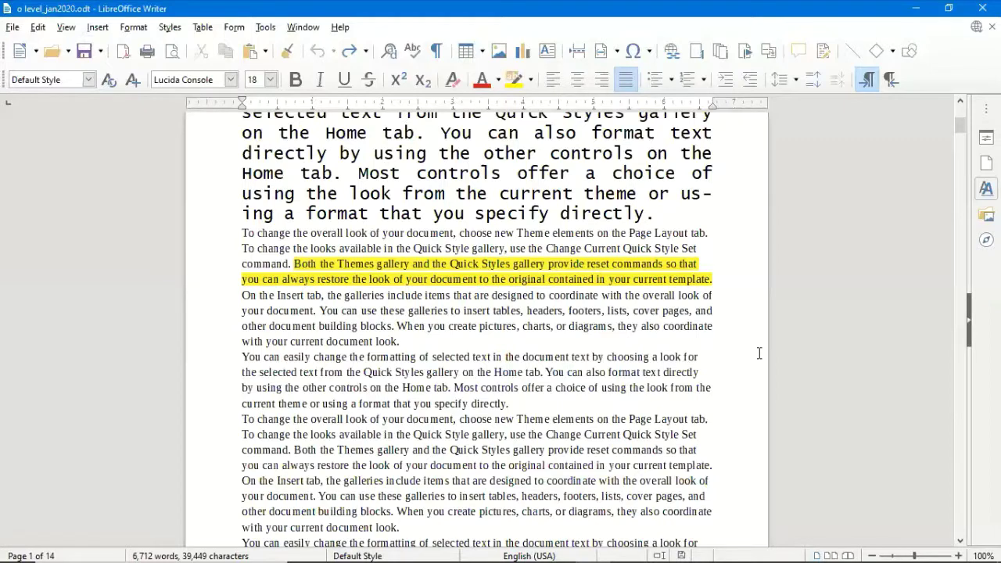
Step: Insert a page break after "specify directly." and check the end of the text on the first page
{"action": "key", "text": "ctrl+Return"}
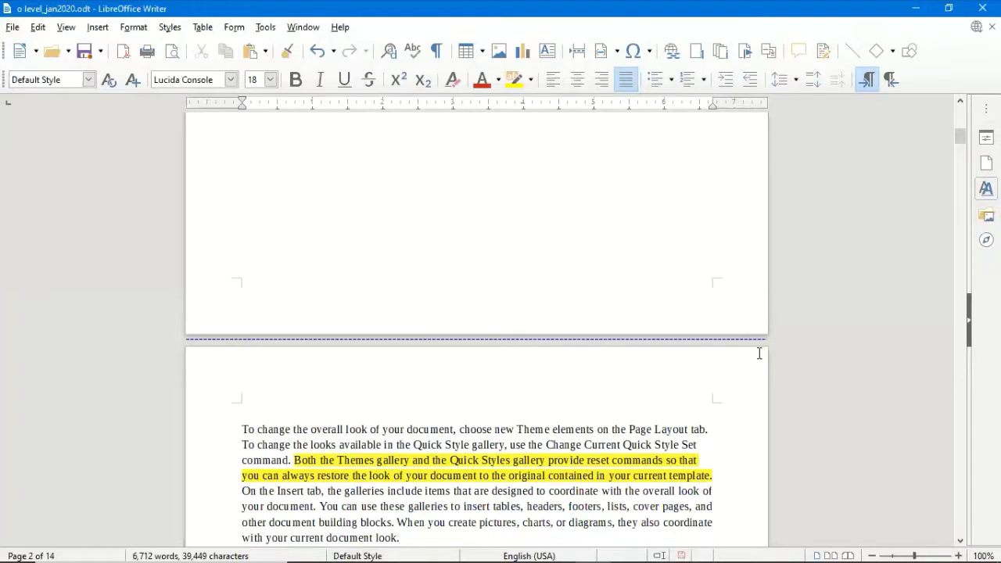
{"action": "scroll", "coordinate": [758, 354], "scroll_direction": "up", "scroll_amount": 1}
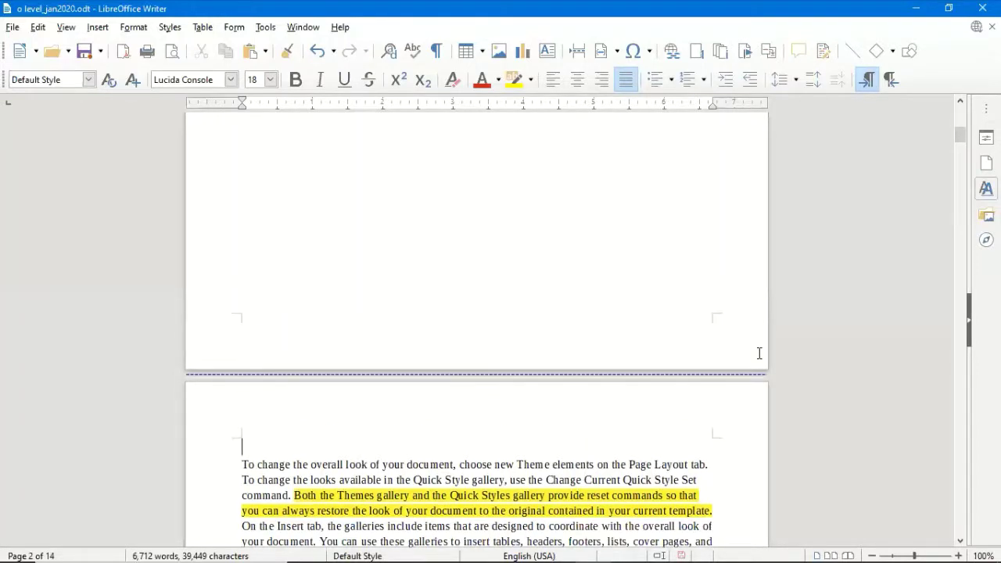
{"action": "scroll", "coordinate": [759, 353], "scroll_direction": "up", "scroll_amount": 5}
{"action": "scroll", "coordinate": [758, 353], "scroll_direction": "up", "scroll_amount": 5}
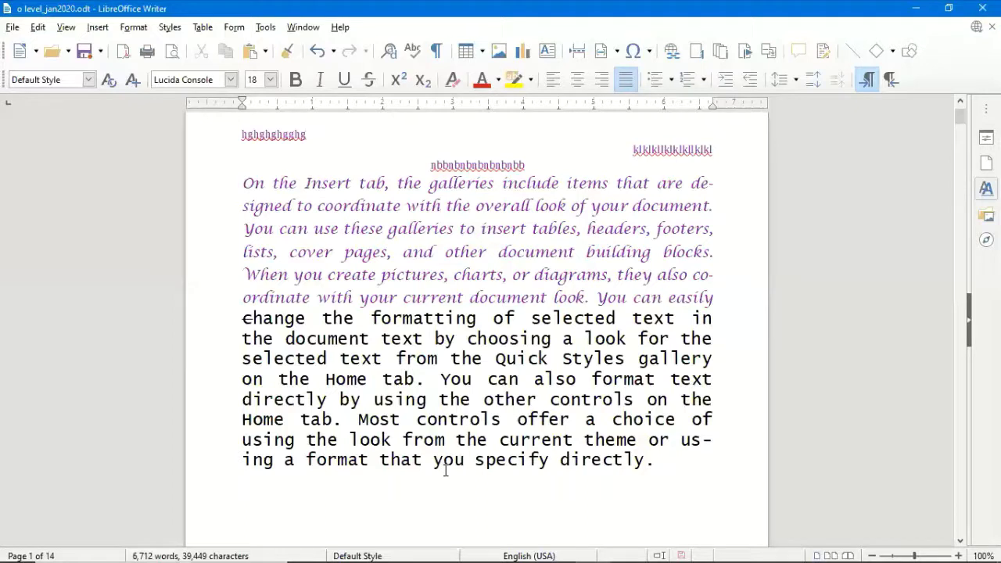
Step: Insert a manual row break after "on the Home tab." and delete the leading space before "You can also"
{"action": "left_click", "coordinate": [429, 379]}
{"action": "left_click", "coordinate": [96, 28]}
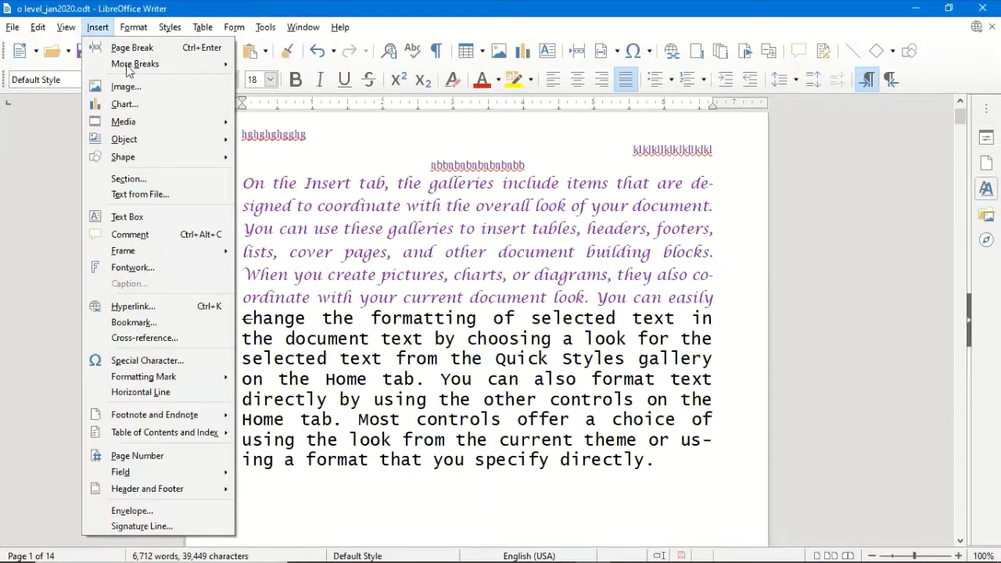
{"action": "mouse_move", "coordinate": [128, 68]}
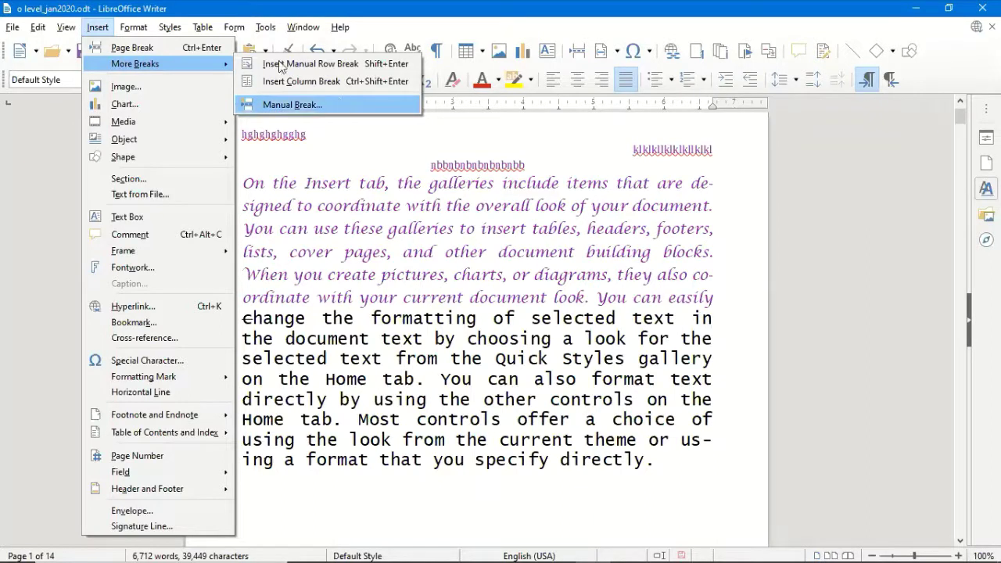
{"action": "left_click", "coordinate": [477, 322]}
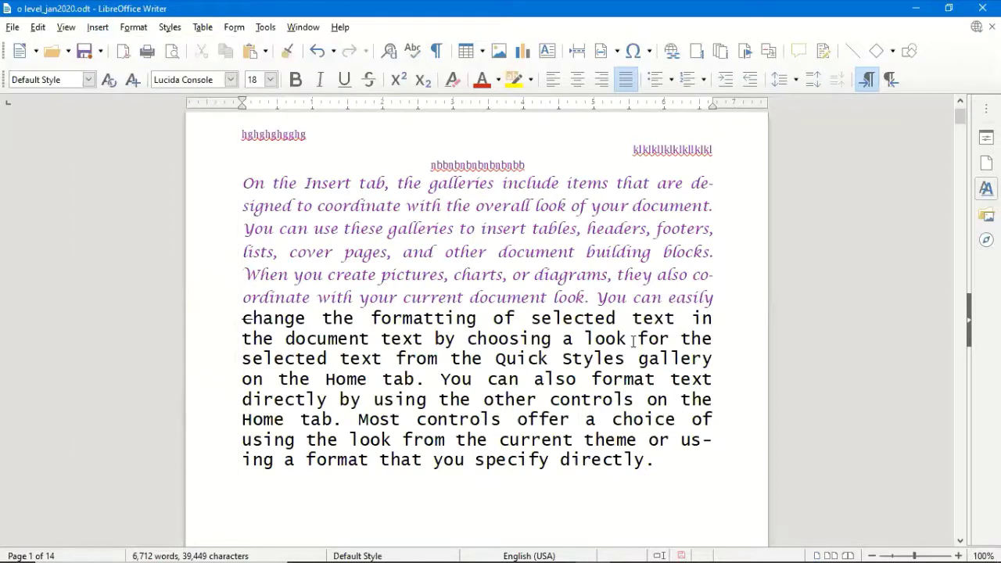
{"action": "key", "text": "shift+Return"}
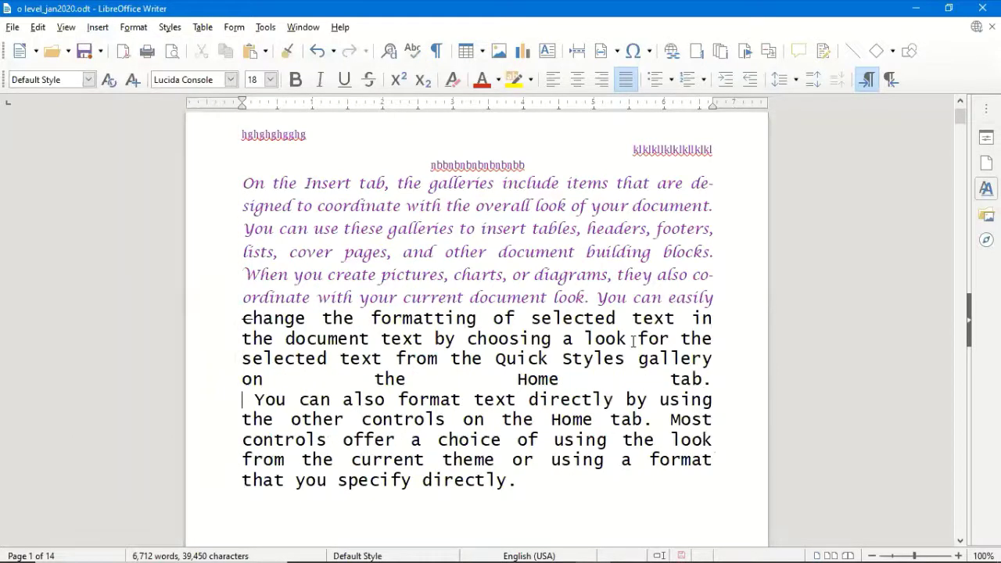
{"action": "key", "text": "Delete"}
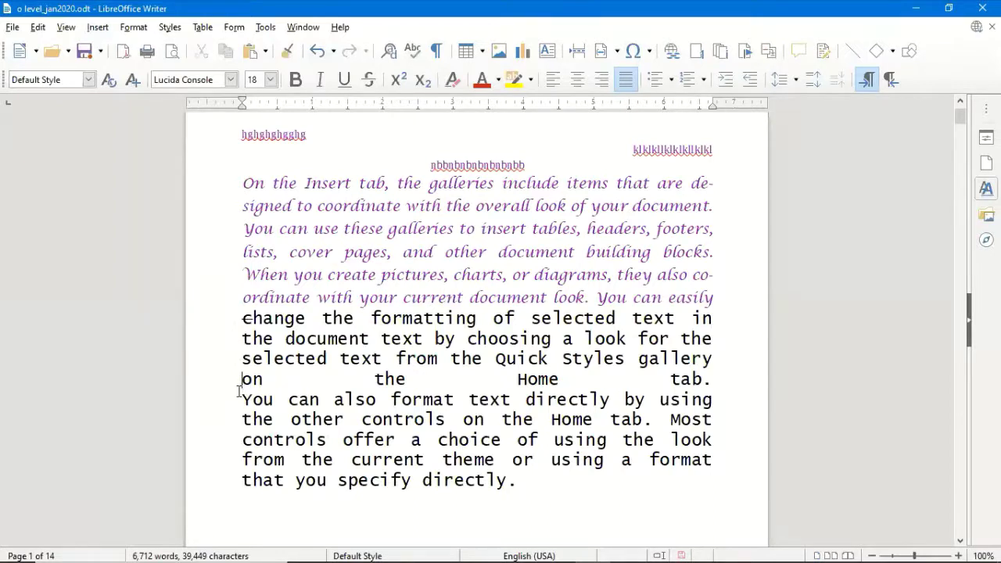
Step: Highlight the lines around the manual row break, then remove the break so "You can also" rejoins "Home tab."
{"action": "left_click_drag", "start_coordinate": [241, 382], "coordinate": [246, 417]}
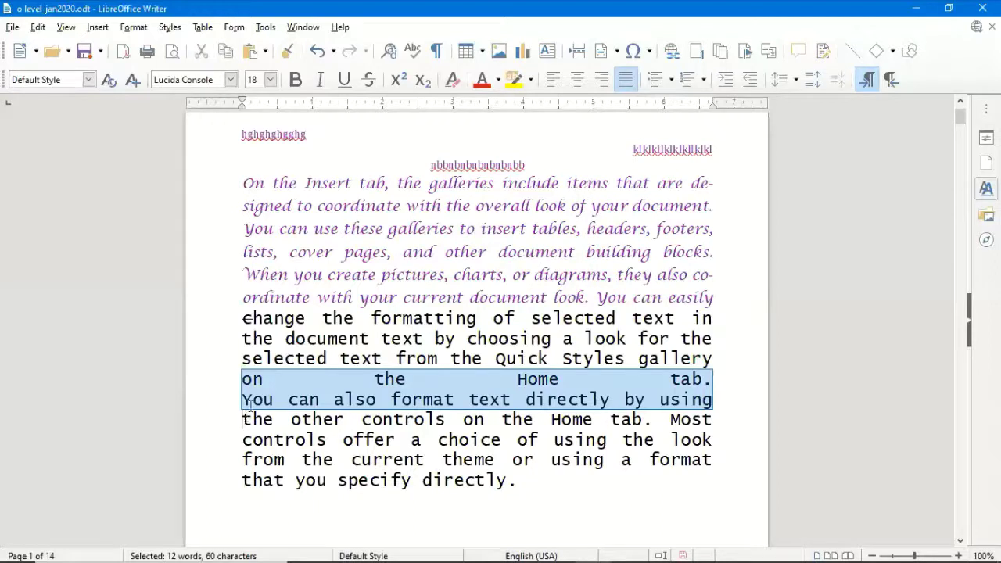
{"action": "key", "text": "ctrl+z"}
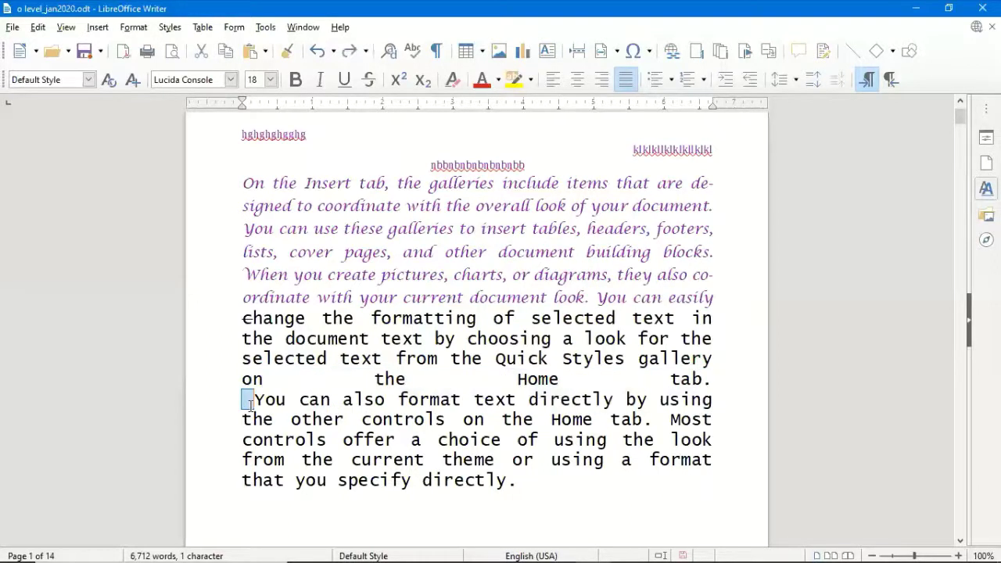
{"action": "key", "text": "Delete"}
{"action": "key", "text": "Delete"}
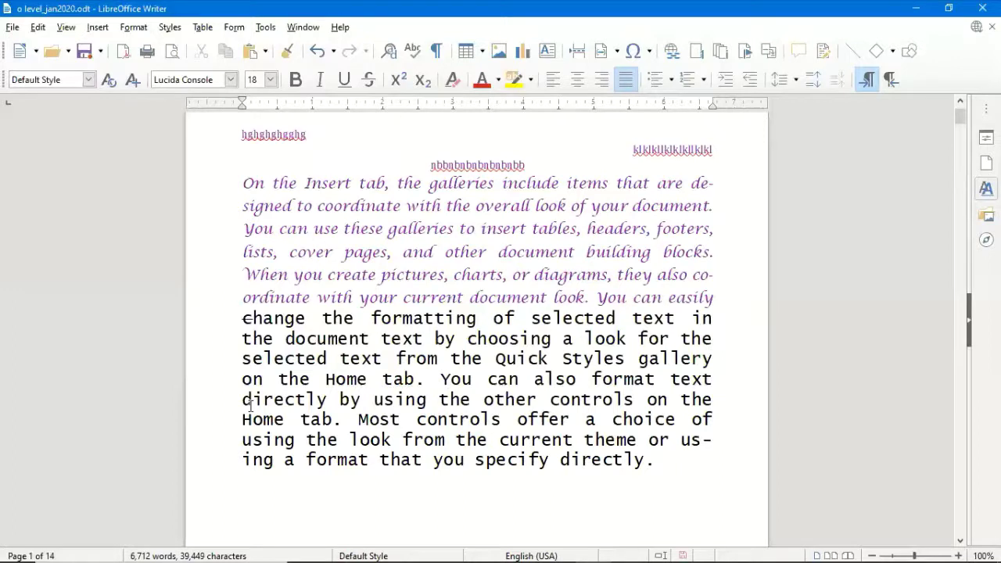
Step: Start a new paragraph at "You can also format text" and highlight the two lines around the paragraph break
{"action": "key", "text": "Return"}
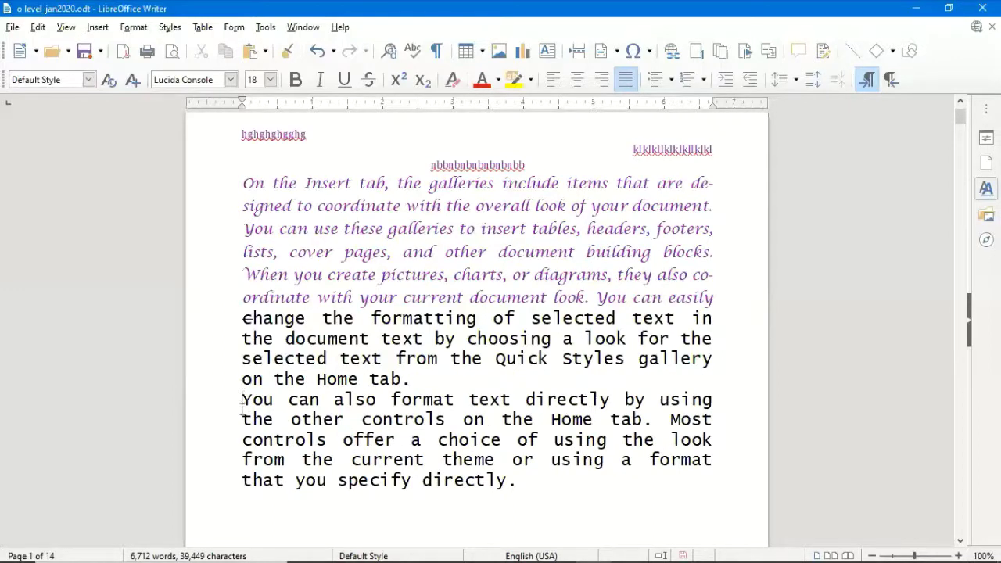
{"action": "left_click_drag", "start_coordinate": [242, 379], "coordinate": [242, 418]}
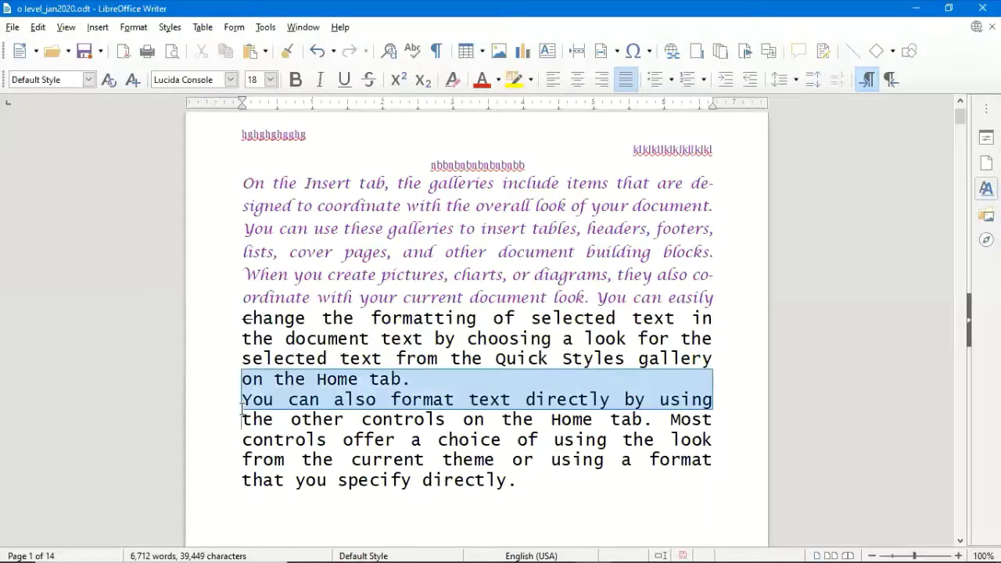
{"action": "left_click", "coordinate": [402, 379]}
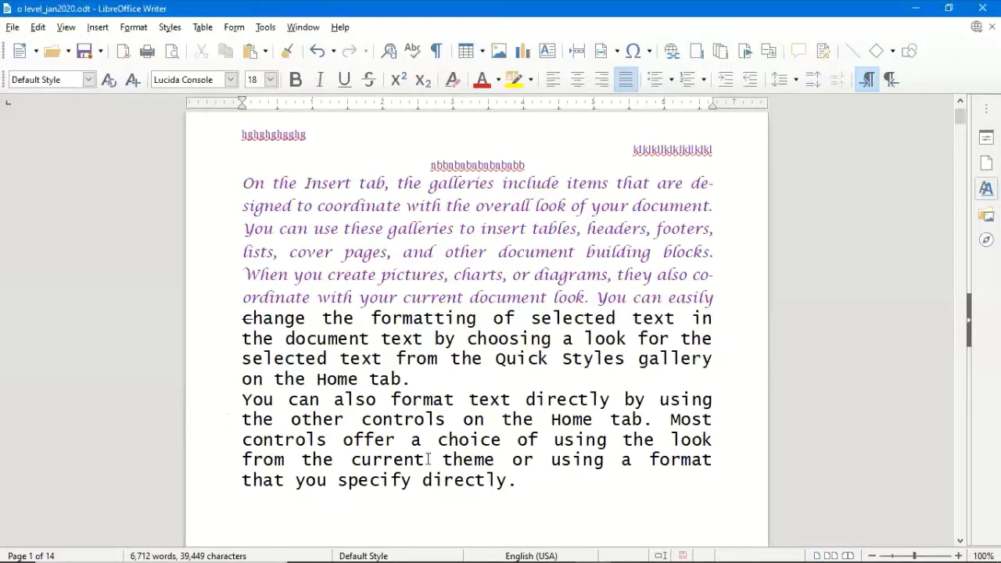
{"action": "left_click", "coordinate": [99, 27]}
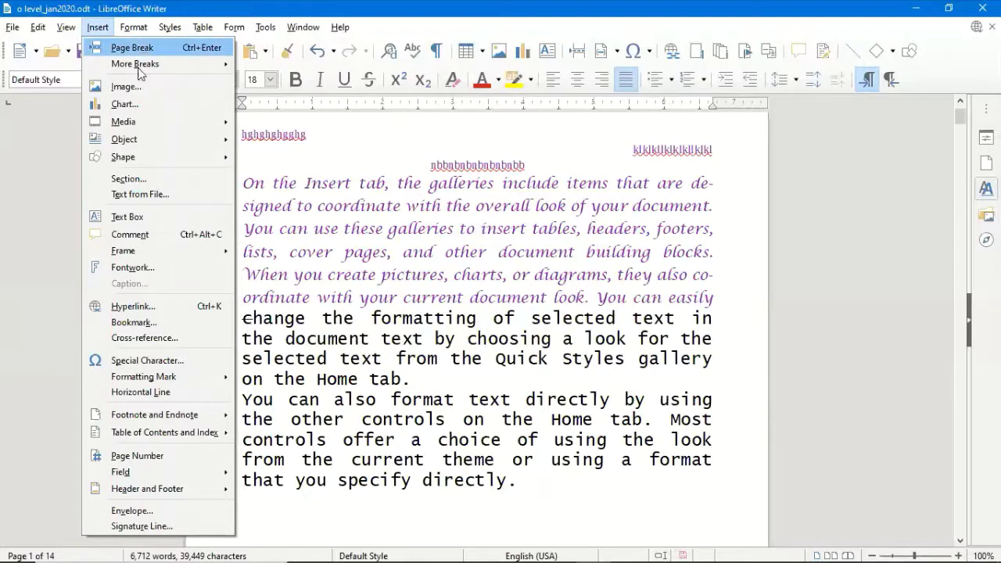
{"action": "mouse_move", "coordinate": [176, 65]}
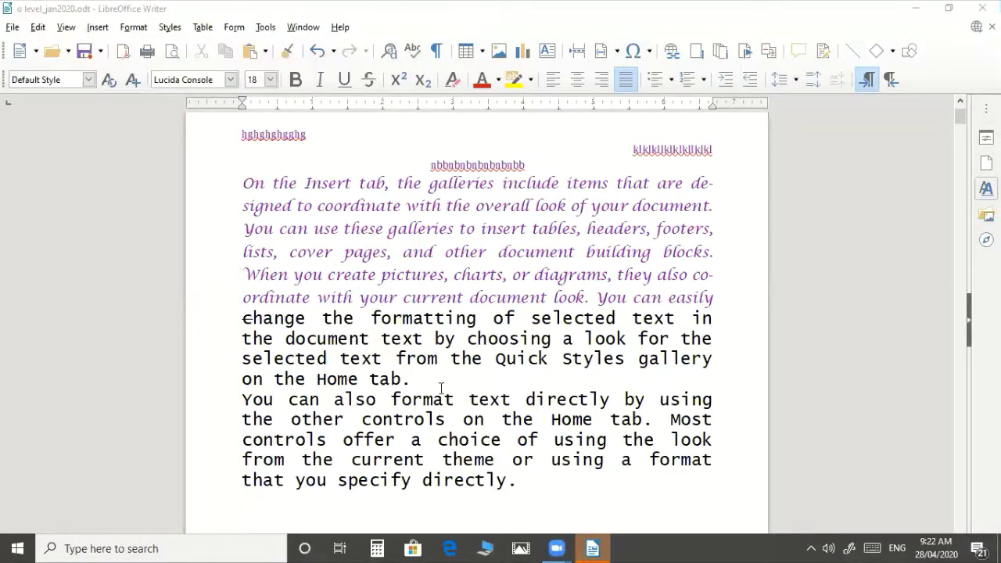
{"action": "left_click", "coordinate": [441, 387]}
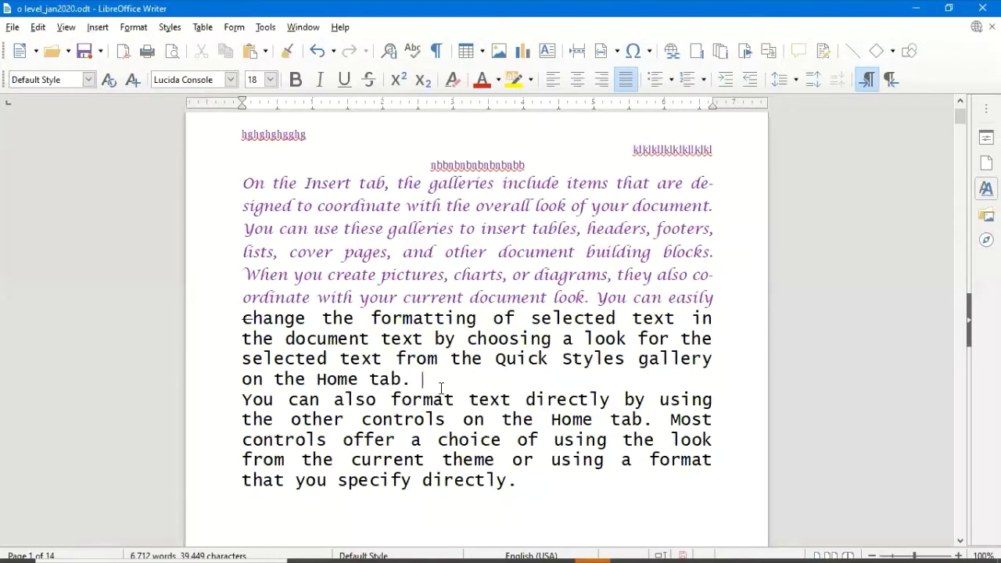
{"action": "left_click", "coordinate": [412, 379]}
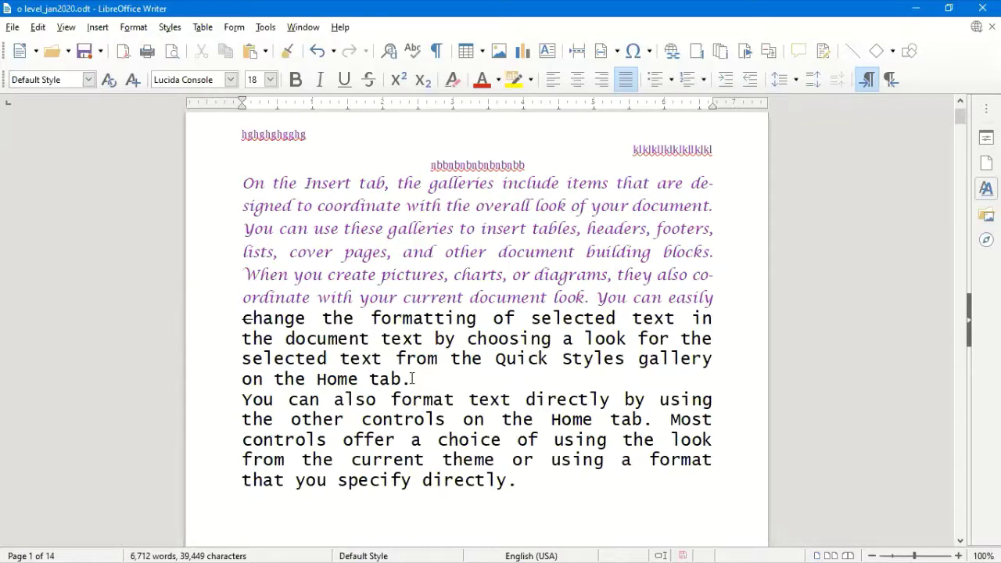
{"action": "left_click", "coordinate": [97, 27]}
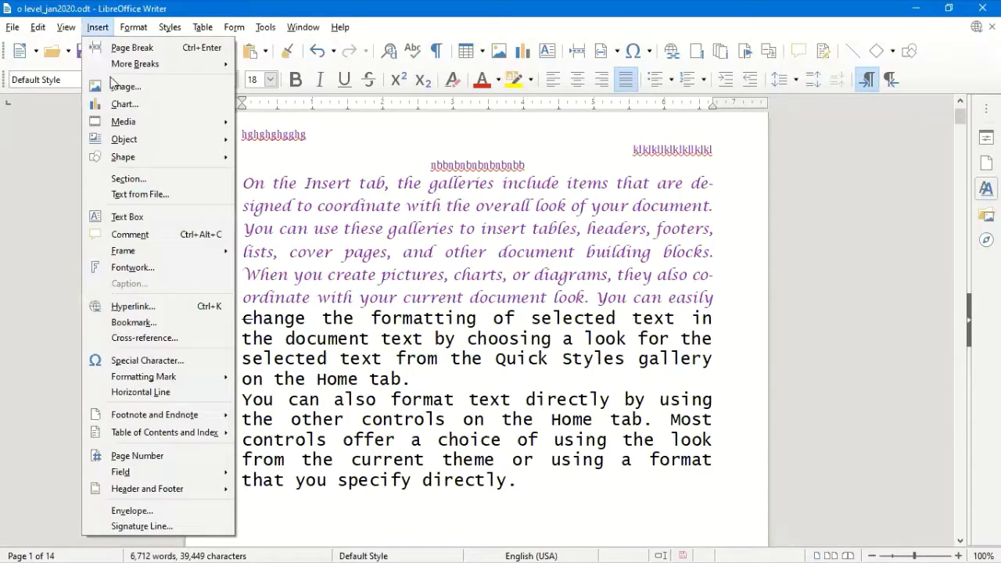
{"action": "mouse_move", "coordinate": [121, 65]}
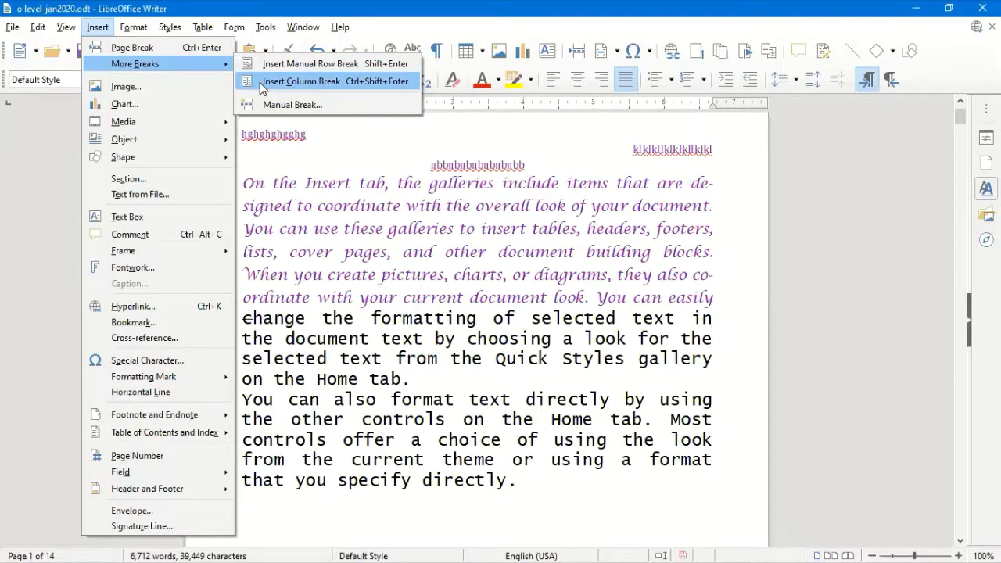
Step: Select the text from "On the Insert tab" through "on the Home tab." and clear the selection
{"action": "left_click", "coordinate": [410, 381]}
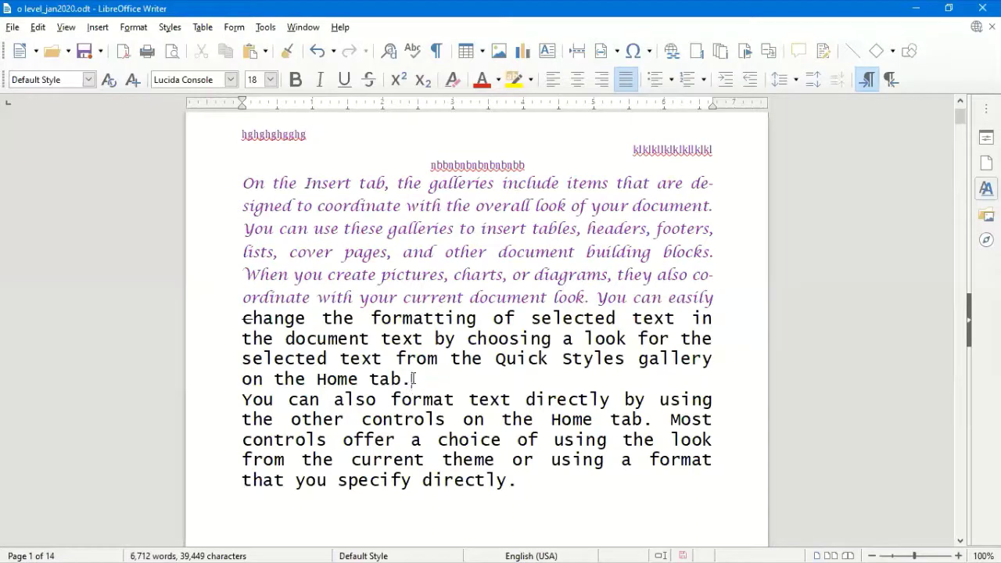
{"action": "left_click", "coordinate": [194, 196], "text": "shift"}
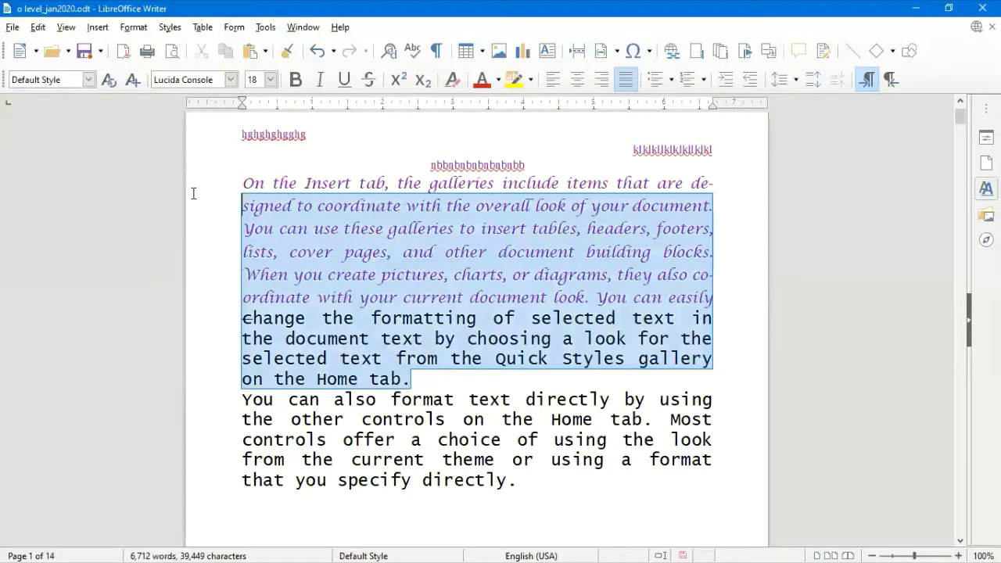
{"action": "key", "text": "shift+Up"}
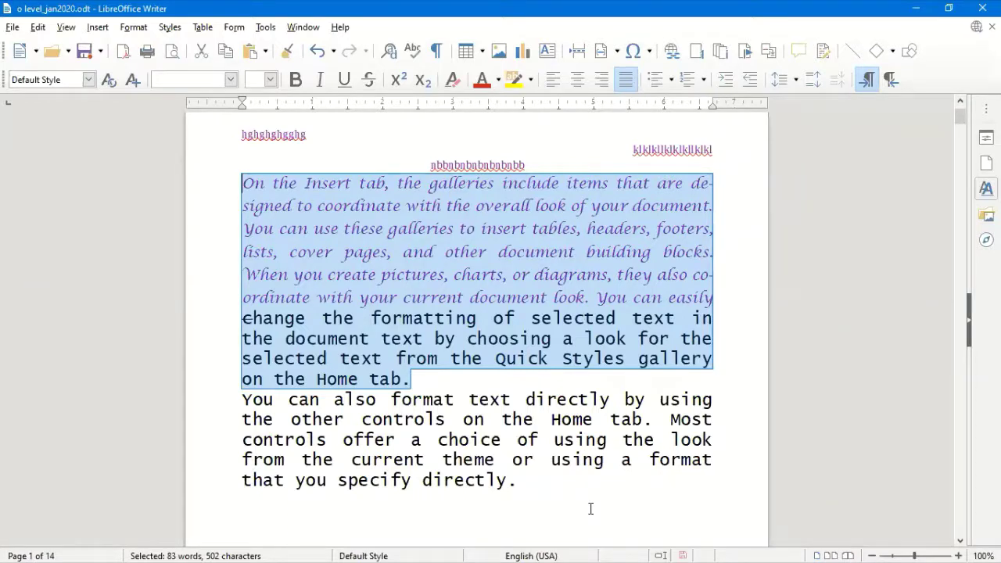
{"action": "left_click", "coordinate": [420, 380]}
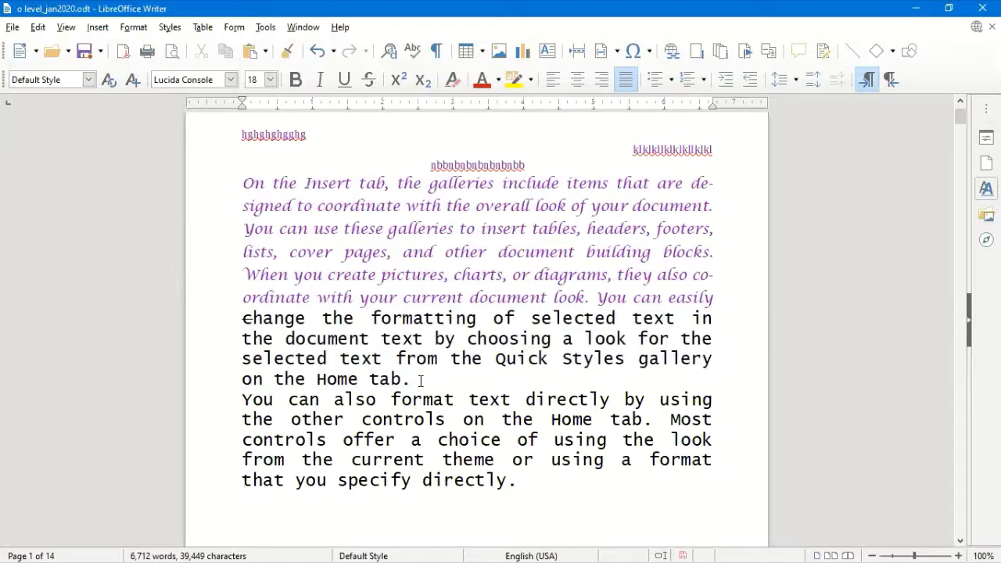
{"action": "left_click", "coordinate": [97, 28]}
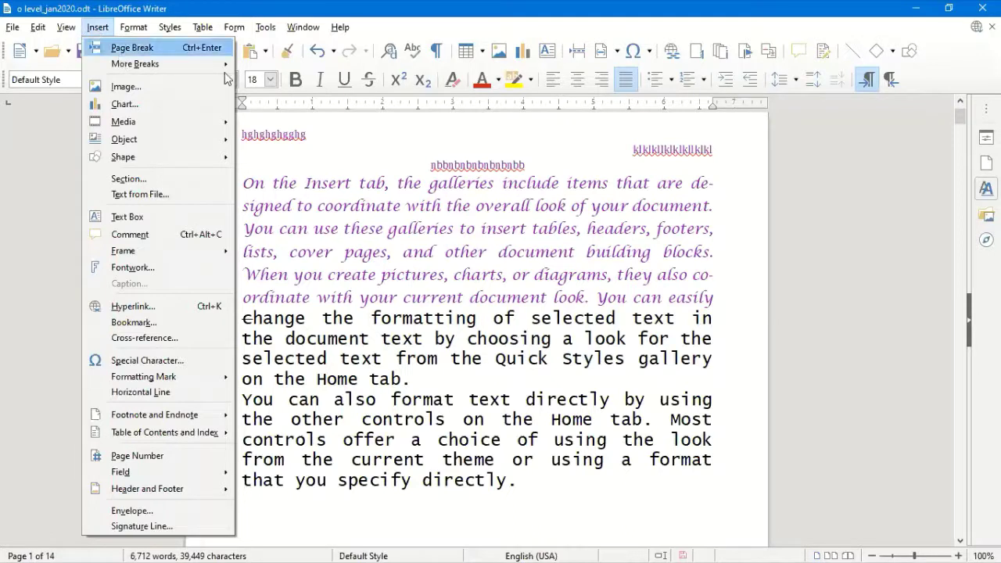
{"action": "mouse_move", "coordinate": [225, 66]}
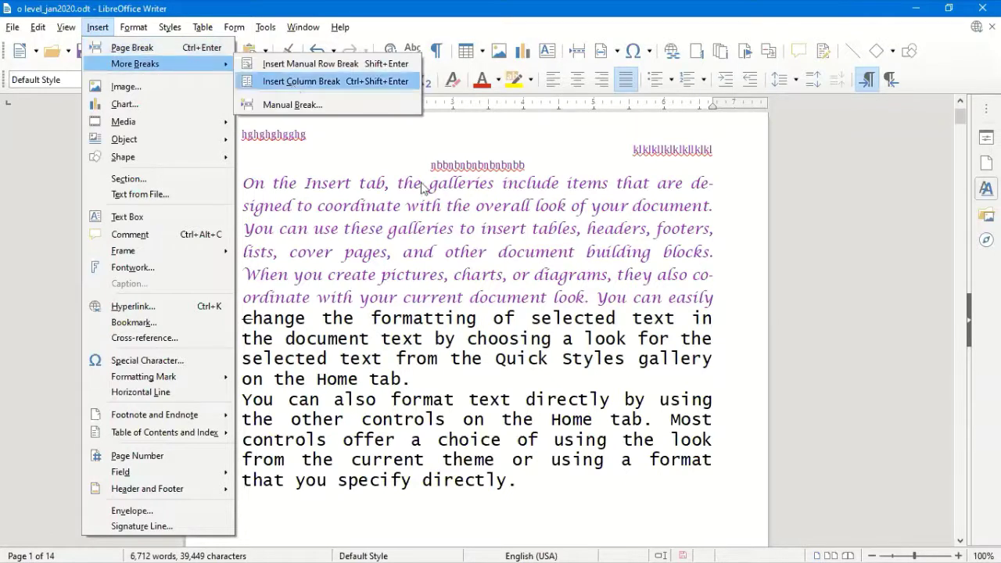
{"action": "left_click", "coordinate": [455, 383]}
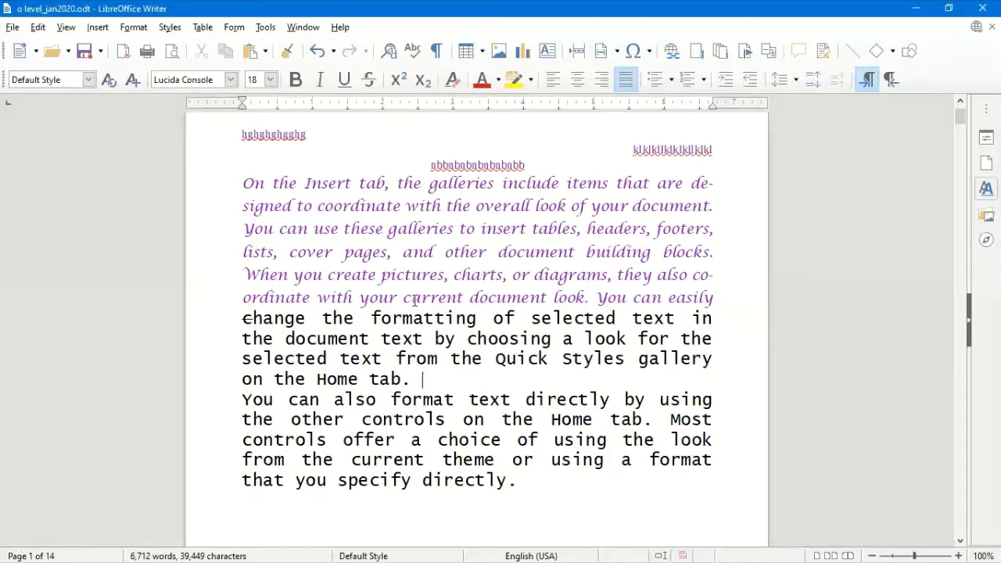
Step: Add an empty paragraph on page 2 before the first "You can easily change the formatting" paragraph
{"action": "key", "text": "ctrl+Home"}
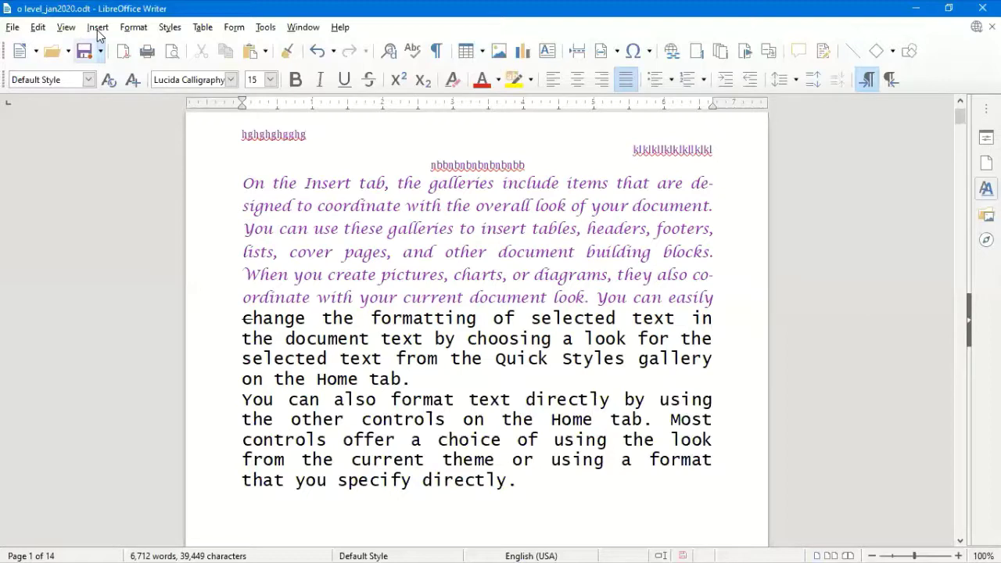
{"action": "scroll", "coordinate": [401, 260], "scroll_direction": "down", "scroll_amount": 5}
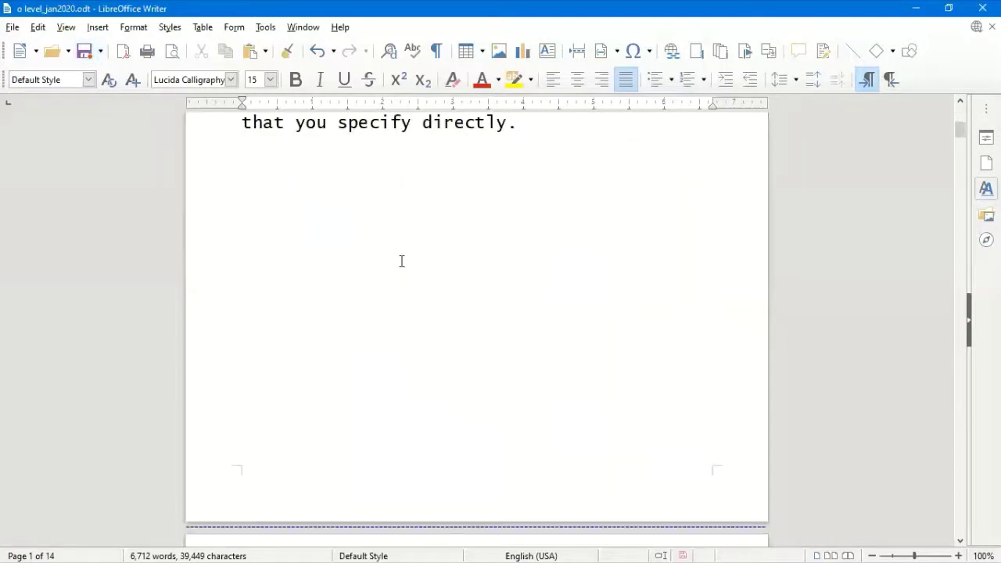
{"action": "scroll", "coordinate": [401, 260], "scroll_direction": "down", "scroll_amount": 5}
{"action": "scroll", "coordinate": [456, 271], "scroll_direction": "down", "scroll_amount": 1}
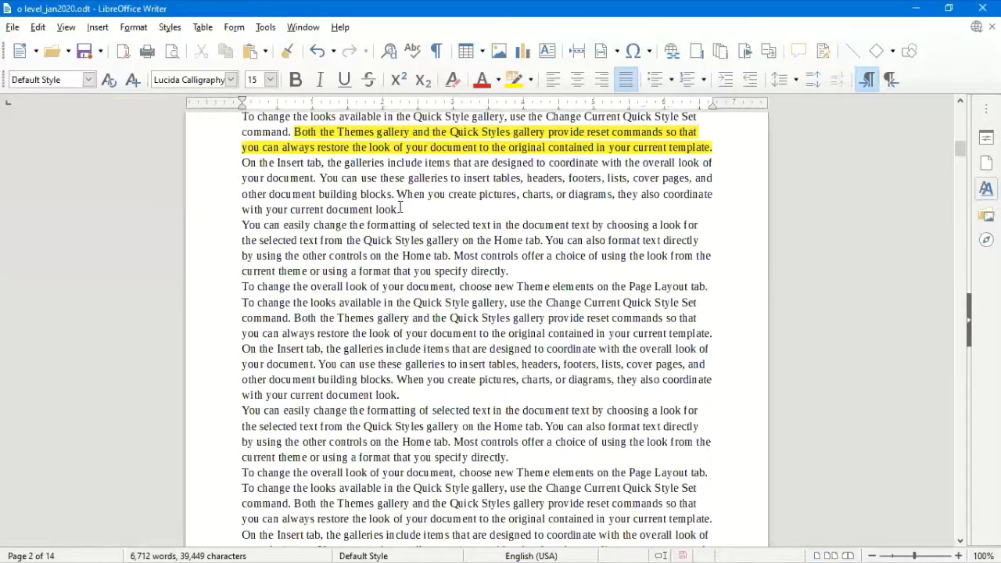
{"action": "left_click", "coordinate": [359, 247]}
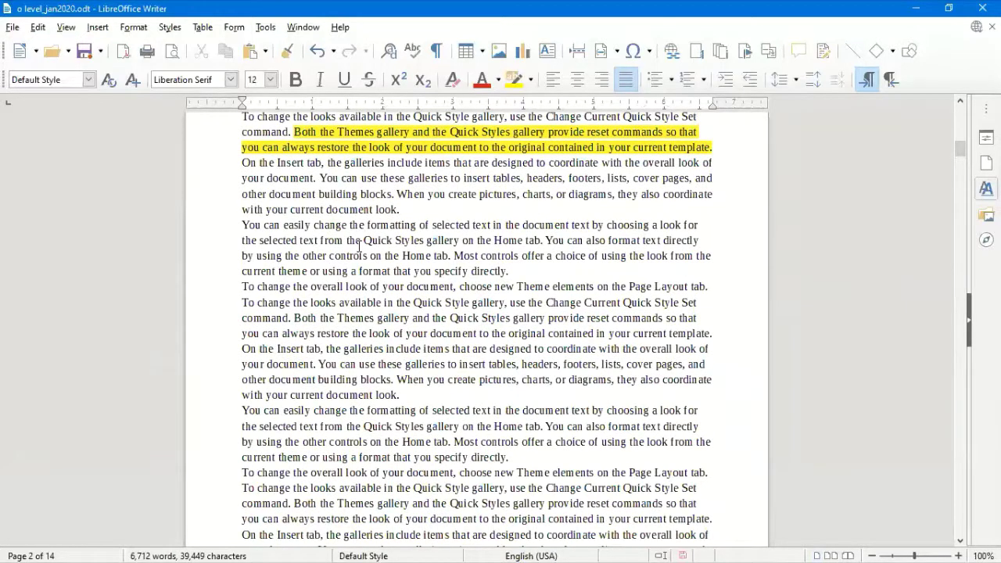
{"action": "key", "text": "Return"}
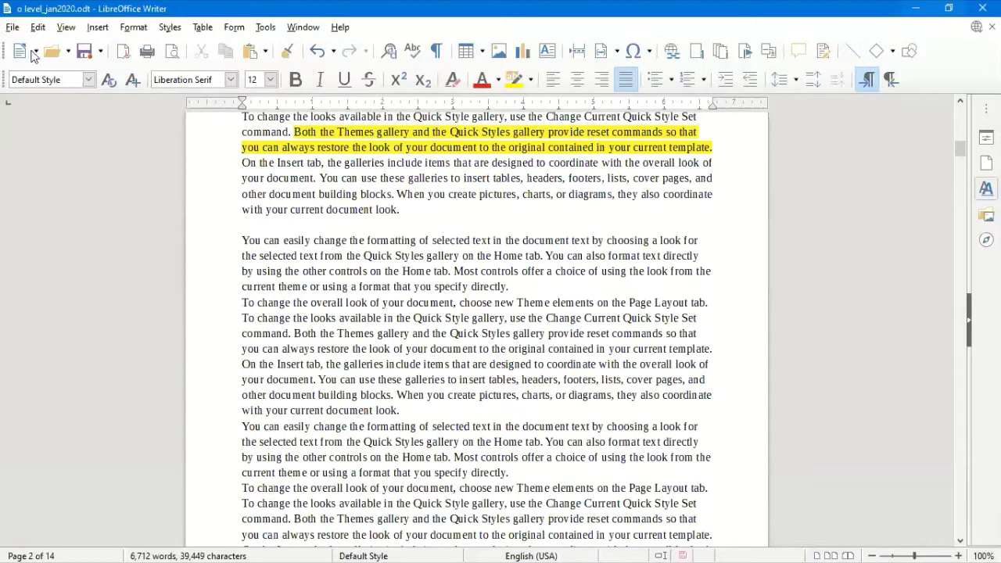
Step: Insert the image clipart120532.png from the Pictures folder into the empty paragraph
{"action": "left_click", "coordinate": [97, 26]}
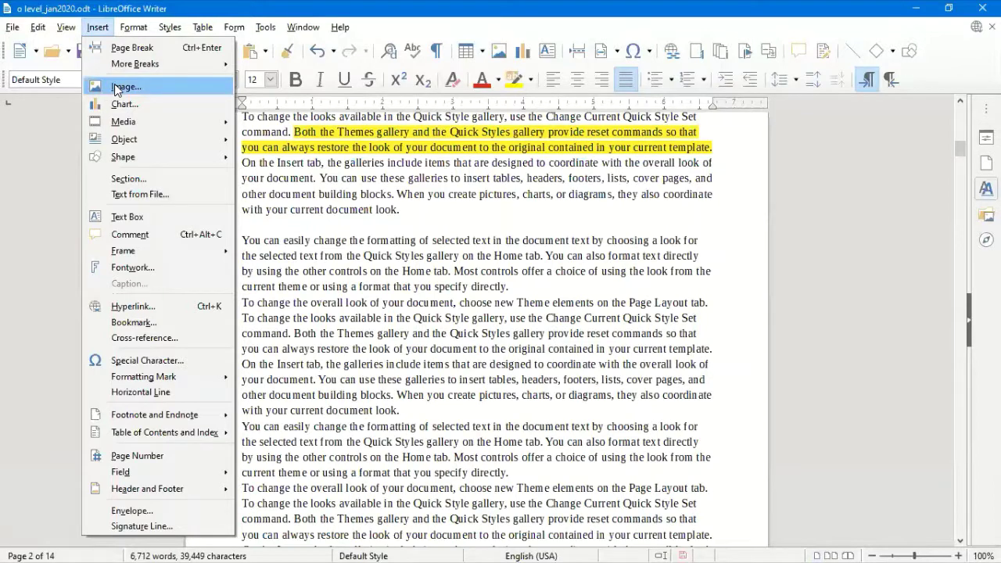
{"action": "left_click", "coordinate": [116, 89]}
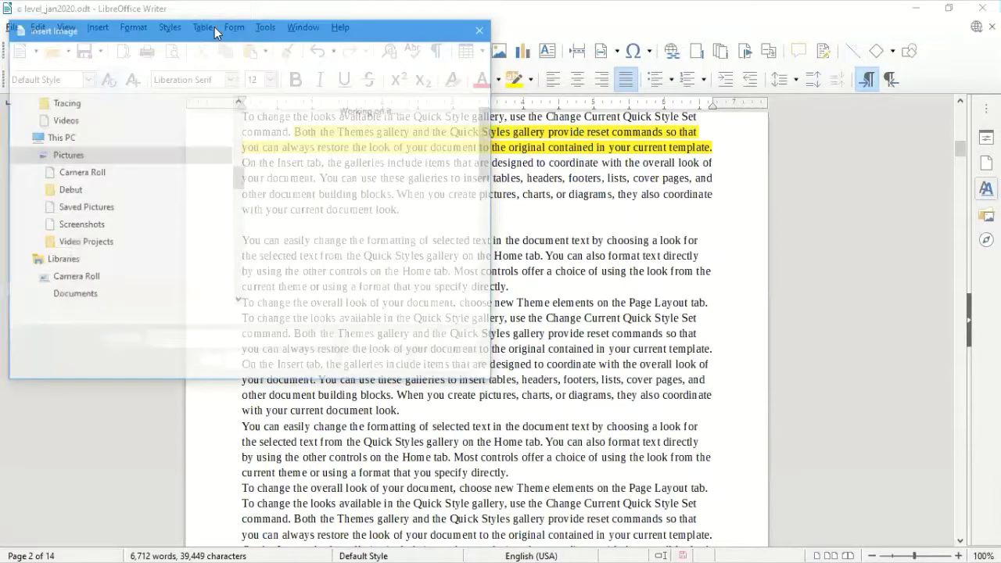
{"action": "left_click_drag", "start_coordinate": [215, 33], "coordinate": [352, 55]}
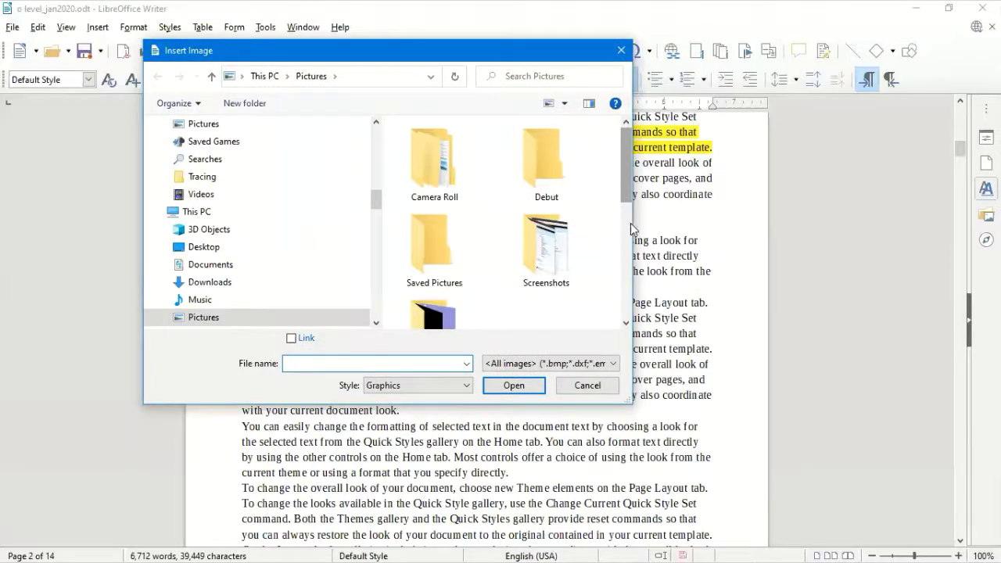
{"action": "scroll", "coordinate": [634, 230], "scroll_direction": "down", "scroll_amount": 1}
{"action": "scroll", "coordinate": [636, 258], "scroll_direction": "down", "scroll_amount": 2}
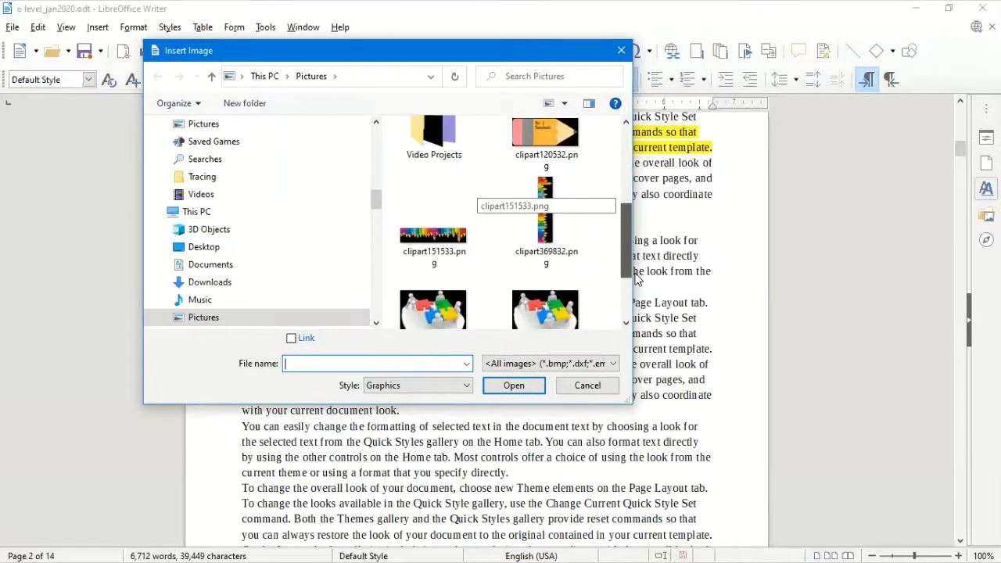
{"action": "left_click_drag", "start_coordinate": [636, 275], "coordinate": [630, 247]}
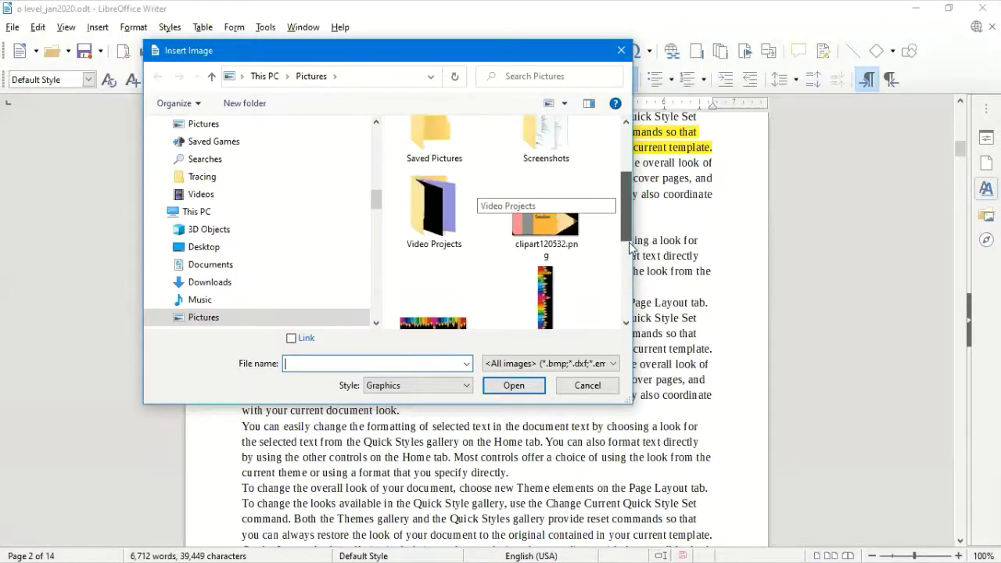
{"action": "left_click", "coordinate": [532, 247]}
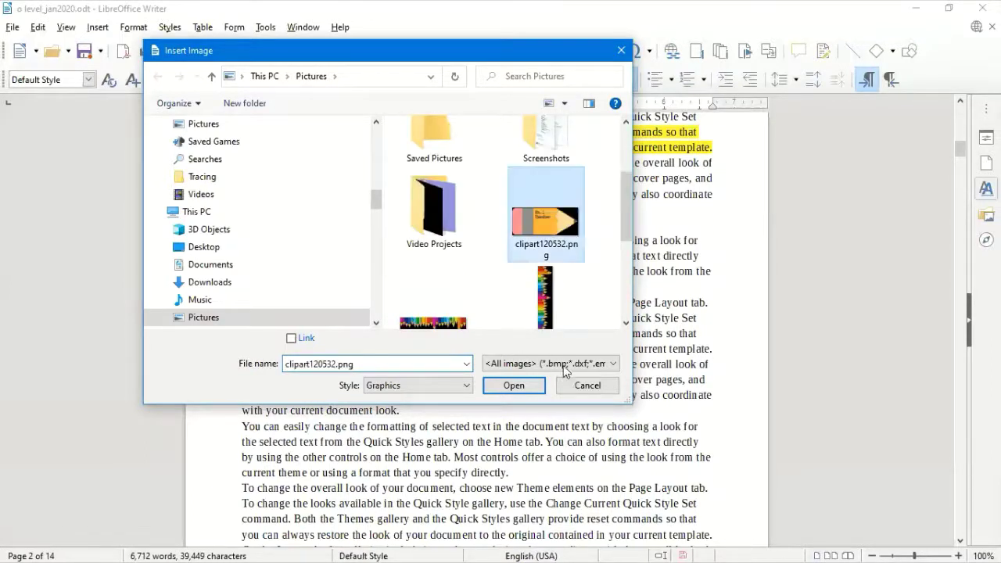
{"action": "left_click", "coordinate": [505, 387]}
{"action": "left_click", "coordinate": [504, 387]}
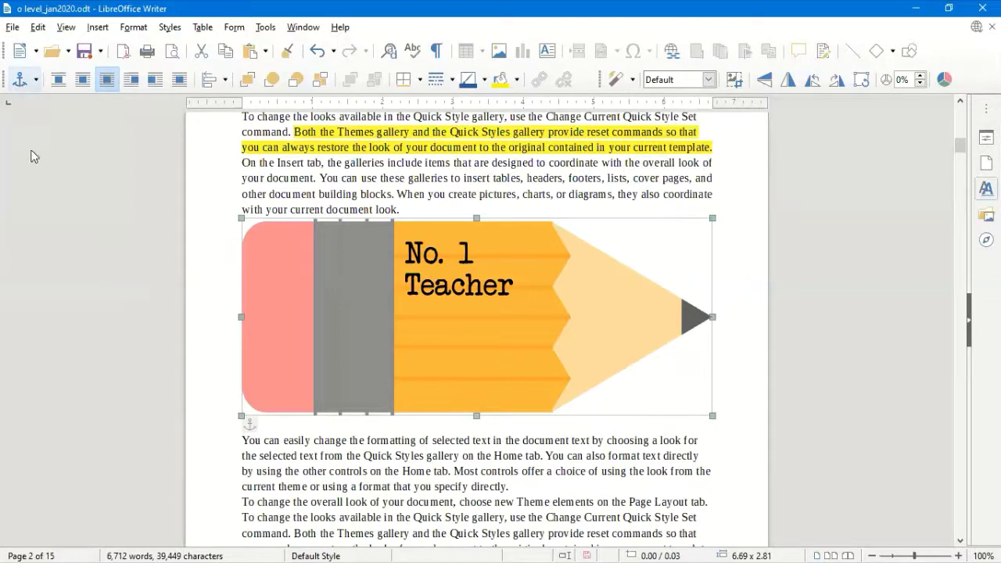
Step: Anchor the pencil image to the page, and change its anchor to the paragraph
{"action": "left_click", "coordinate": [35, 79]}
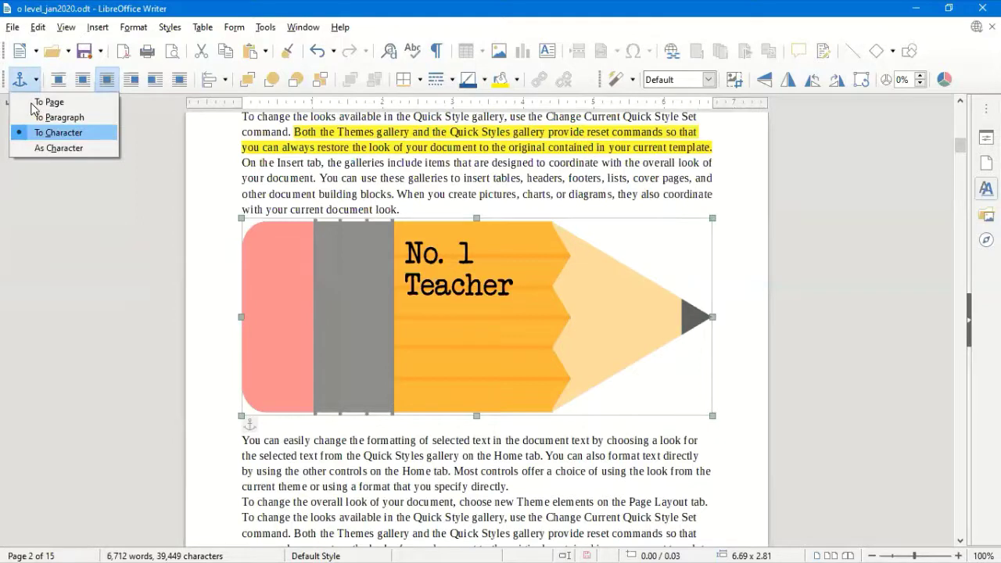
{"action": "left_click", "coordinate": [47, 101]}
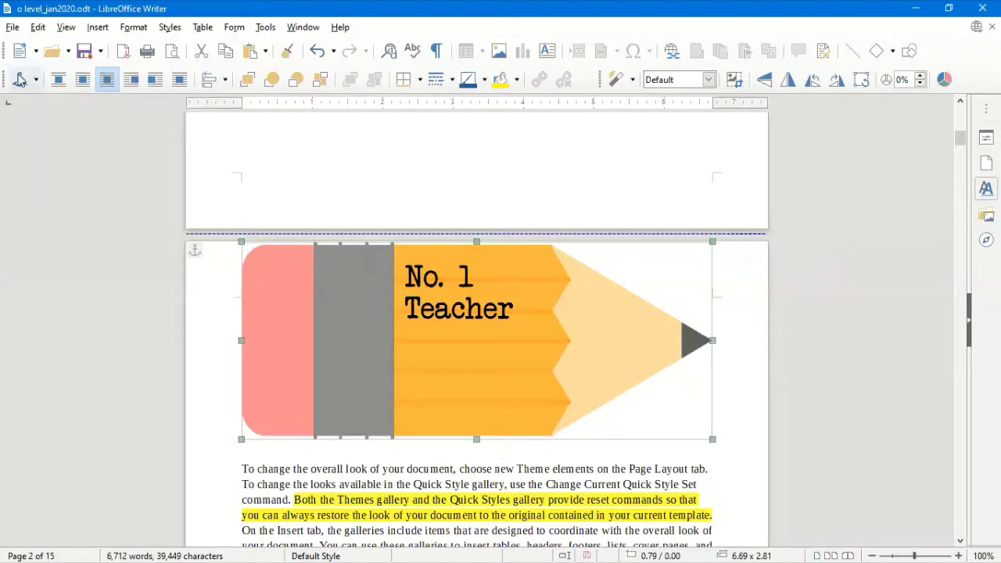
{"action": "left_click", "coordinate": [20, 80]}
{"action": "left_click", "coordinate": [47, 117]}
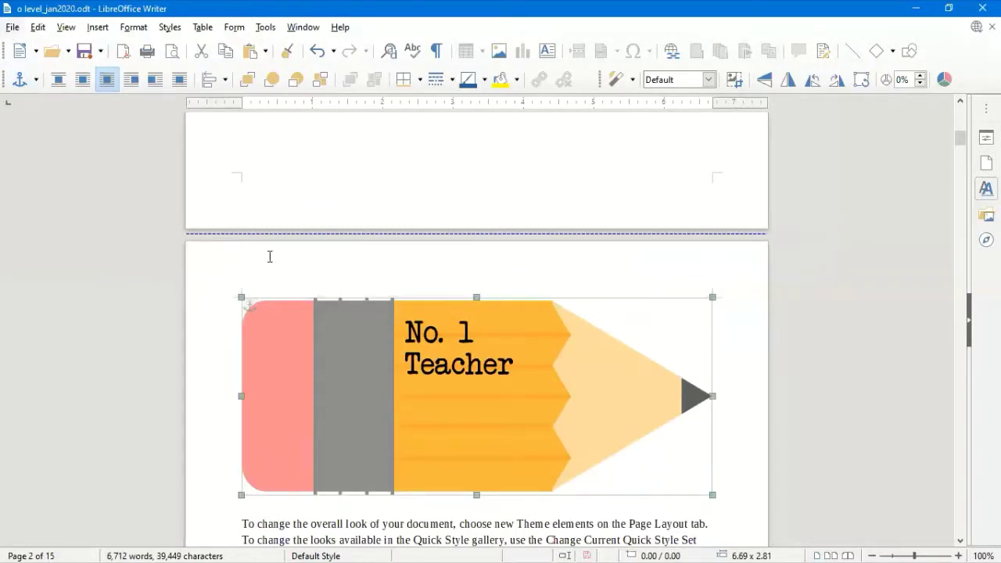
{"action": "scroll", "coordinate": [336, 370], "scroll_direction": "down", "scroll_amount": 3}
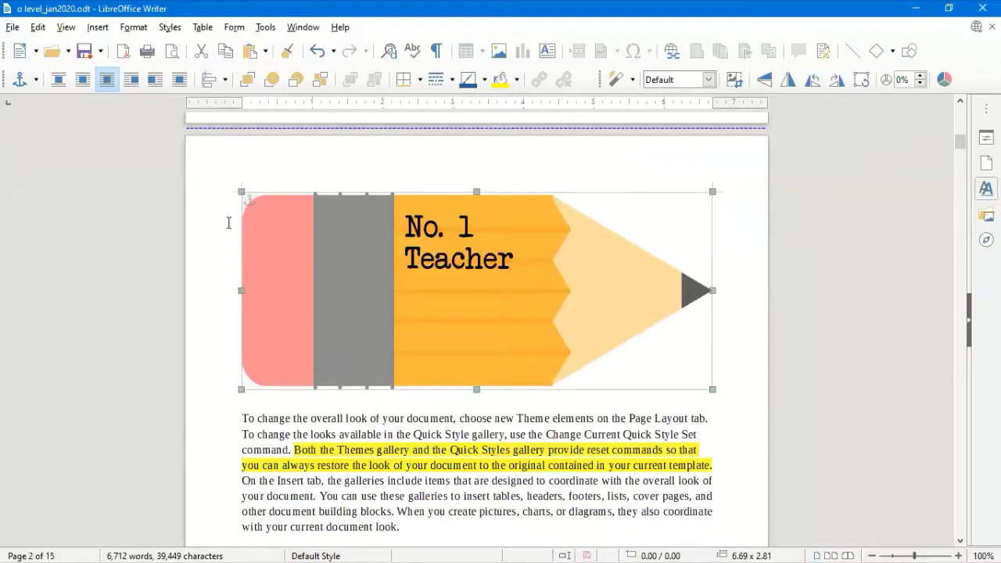
{"action": "scroll", "coordinate": [31, 92], "scroll_direction": "up", "scroll_amount": 2}
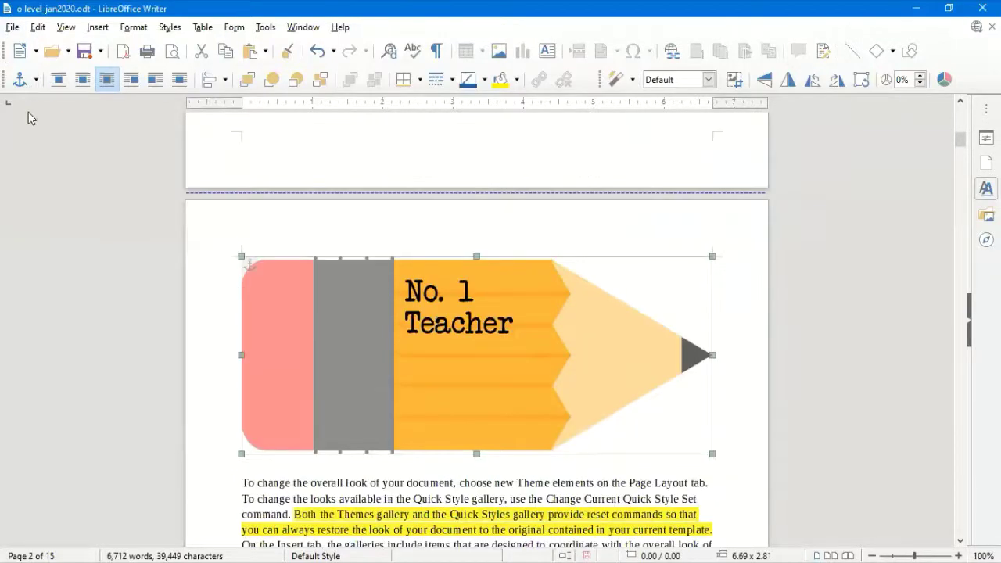
Step: Anchor the pencil image to the character and move it below the second text line on page 2
{"action": "left_click", "coordinate": [35, 79]}
{"action": "left_click", "coordinate": [365, 384]}
{"action": "mouse_move", "coordinate": [364, 384]}
{"action": "left_mouse_down"}
{"action": "mouse_move", "coordinate": [365, 454]}
{"action": "mouse_move", "coordinate": [355, 402]}
{"action": "left_mouse_up"}
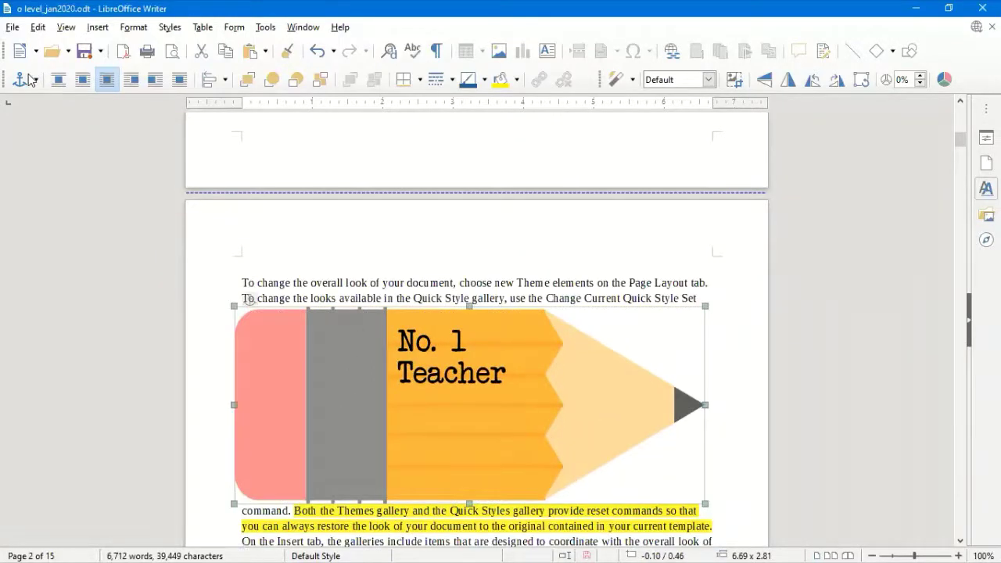
Step: Anchor the pencil image as a character and move it downwards within the text
{"action": "left_click", "coordinate": [29, 80]}
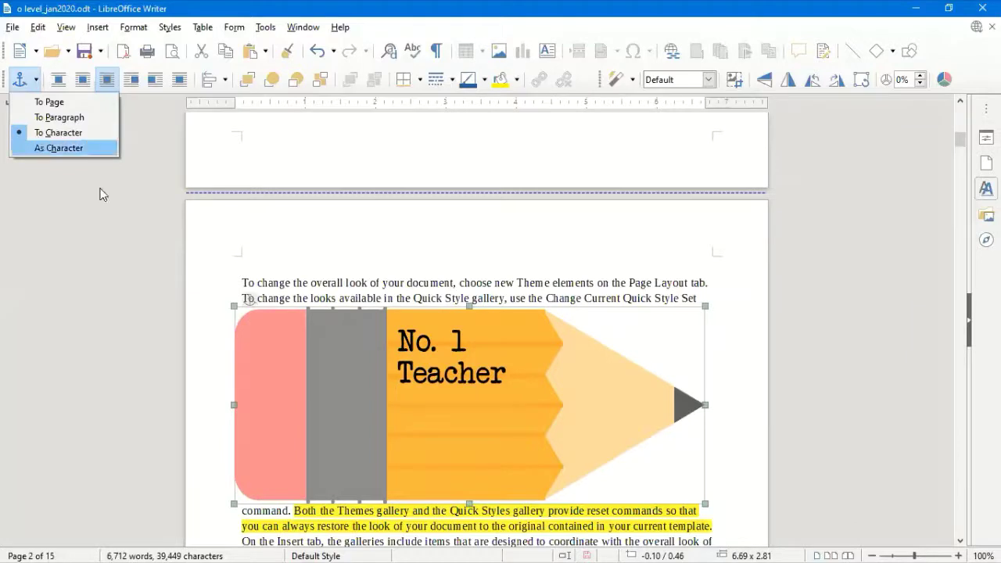
{"action": "key", "text": "Return"}
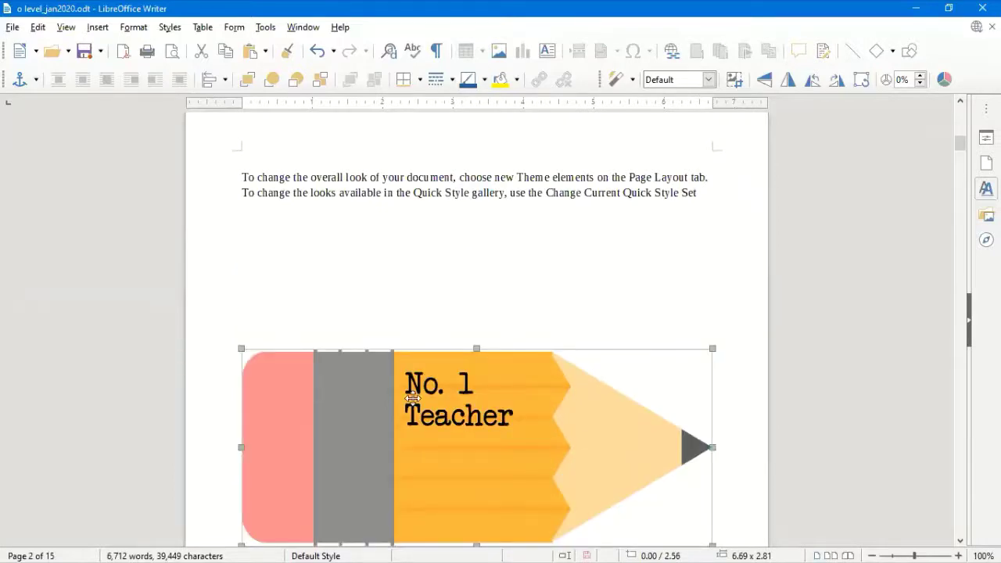
{"action": "left_click_drag", "start_coordinate": [404, 278], "coordinate": [408, 397]}
{"action": "scroll", "coordinate": [408, 397], "scroll_direction": "down", "scroll_amount": 3}
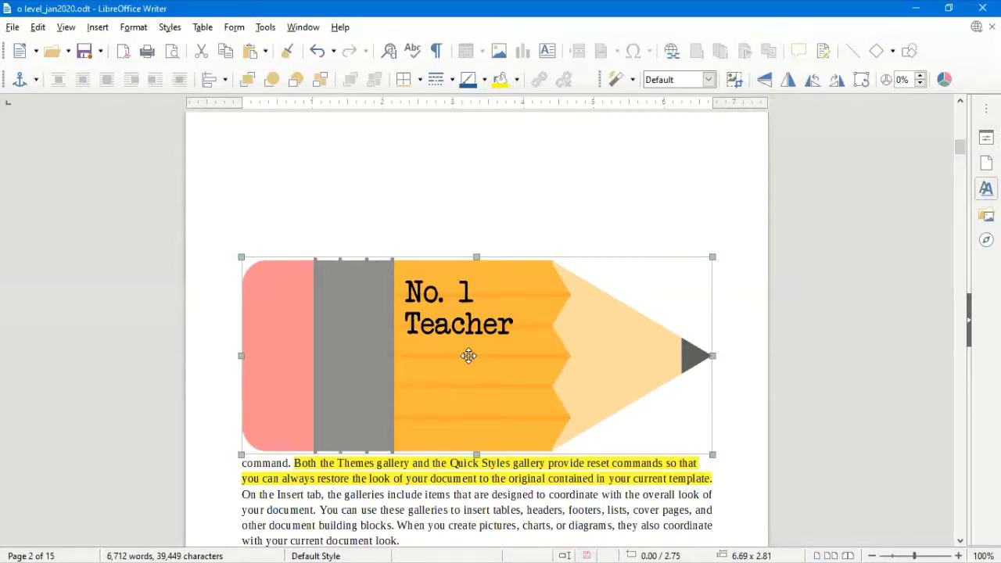
{"action": "left_click_drag", "start_coordinate": [465, 337], "coordinate": [465, 391]}
{"action": "scroll", "coordinate": [420, 340], "scroll_direction": "up", "scroll_amount": 2}
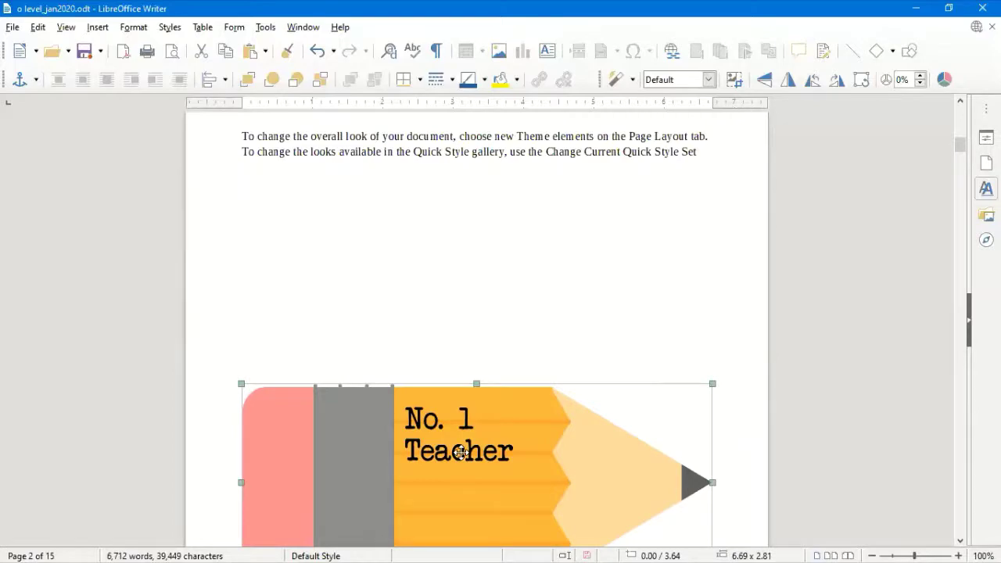
Step: Anchor the pencil image to the character and move it below the unhighlighted "To change the looks available in the Quick Style gallery" line
{"action": "left_click", "coordinate": [24, 79]}
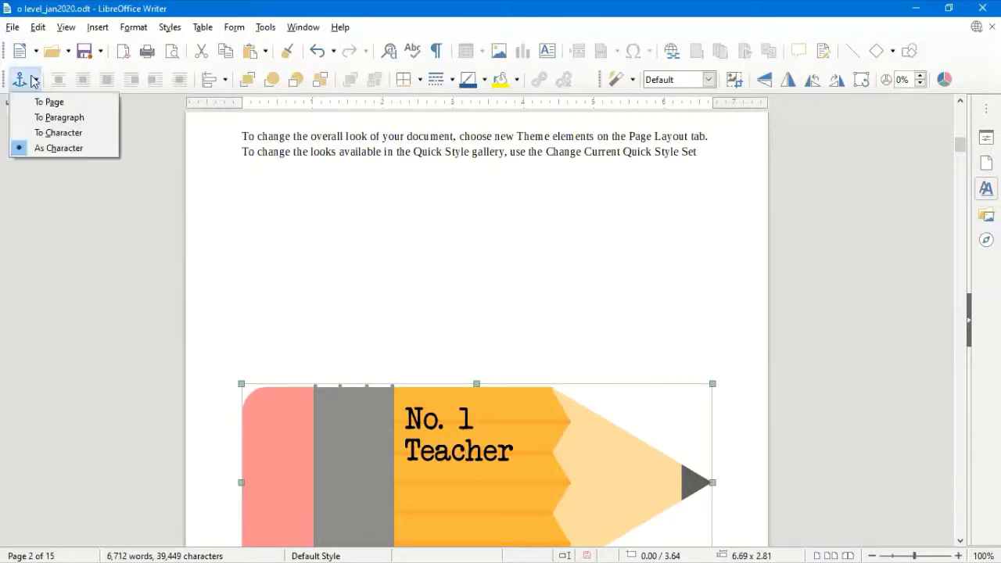
{"action": "left_click", "coordinate": [43, 133]}
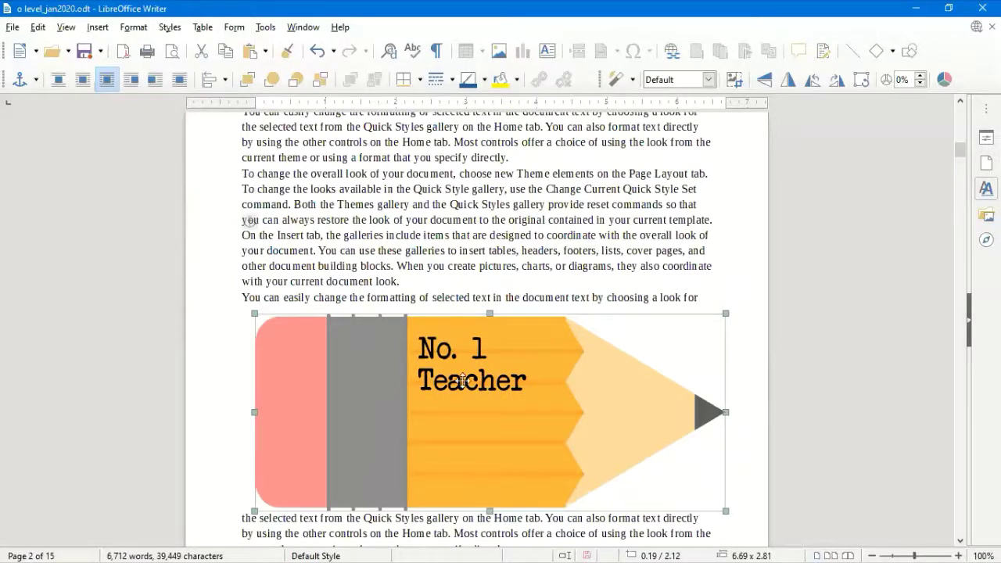
{"action": "left_click_drag", "start_coordinate": [463, 380], "coordinate": [431, 263]}
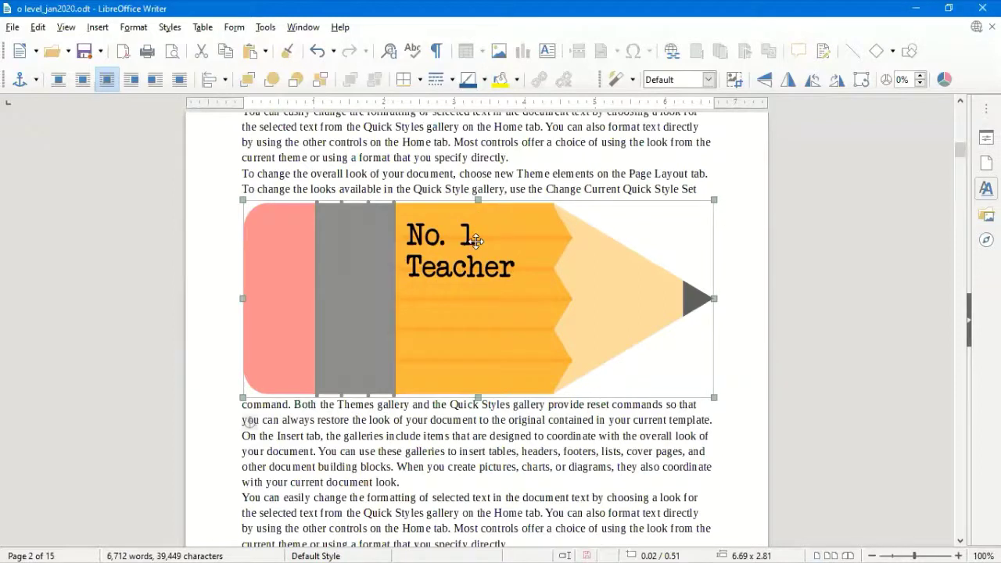
{"action": "scroll", "coordinate": [471, 232], "scroll_direction": "up", "scroll_amount": 1}
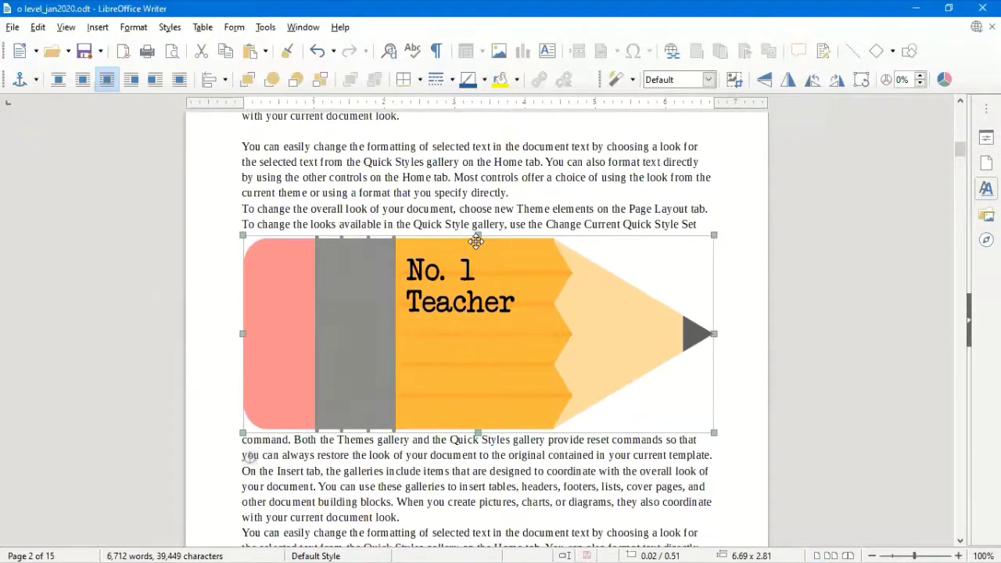
Step: Join the "To change the overall look" and "On the Insert tab" paragraphs to the "You can easily change" paragraph around the image
{"action": "left_click", "coordinate": [529, 197]}
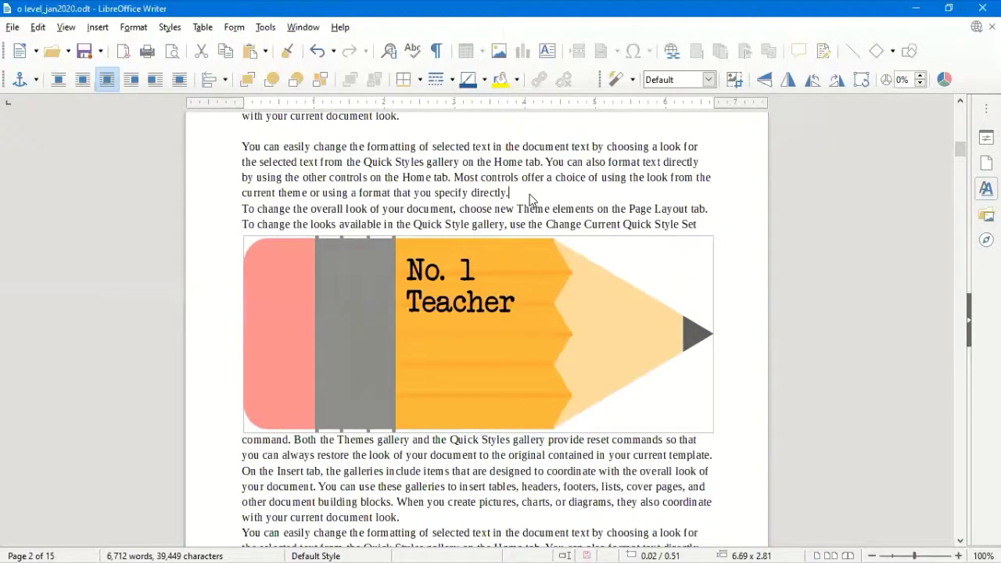
{"action": "key", "text": "Delete"}
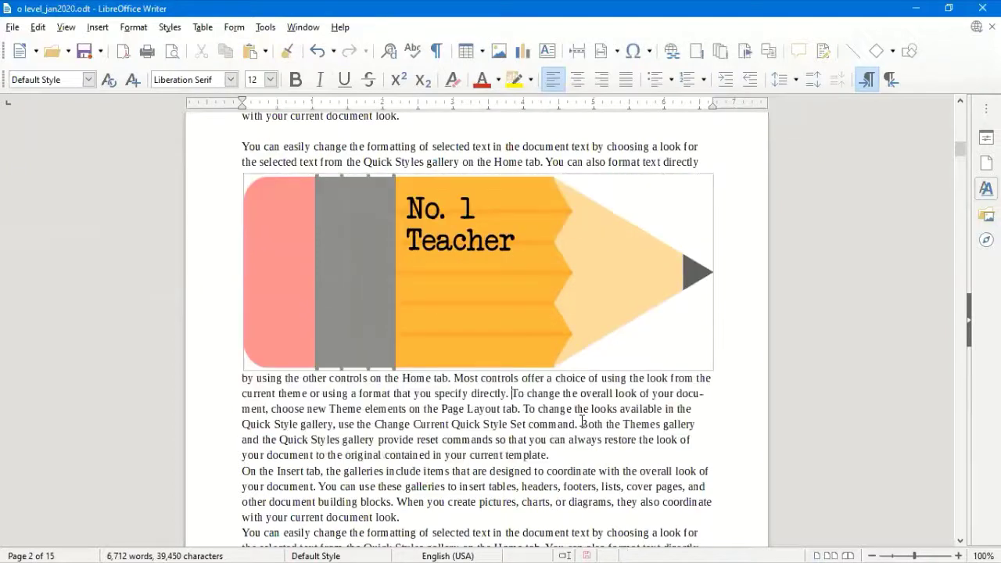
{"action": "left_click", "coordinate": [590, 457]}
{"action": "key", "text": "Delete"}
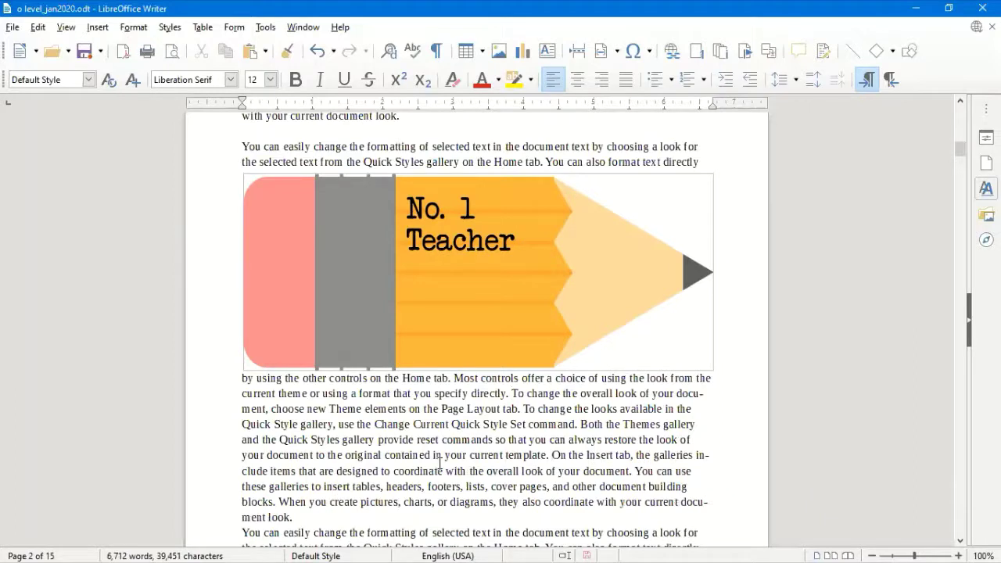
Step: Narrow the pencil image from its eraser end to a width of about 6.14, keeping its height
{"action": "left_click", "coordinate": [456, 337]}
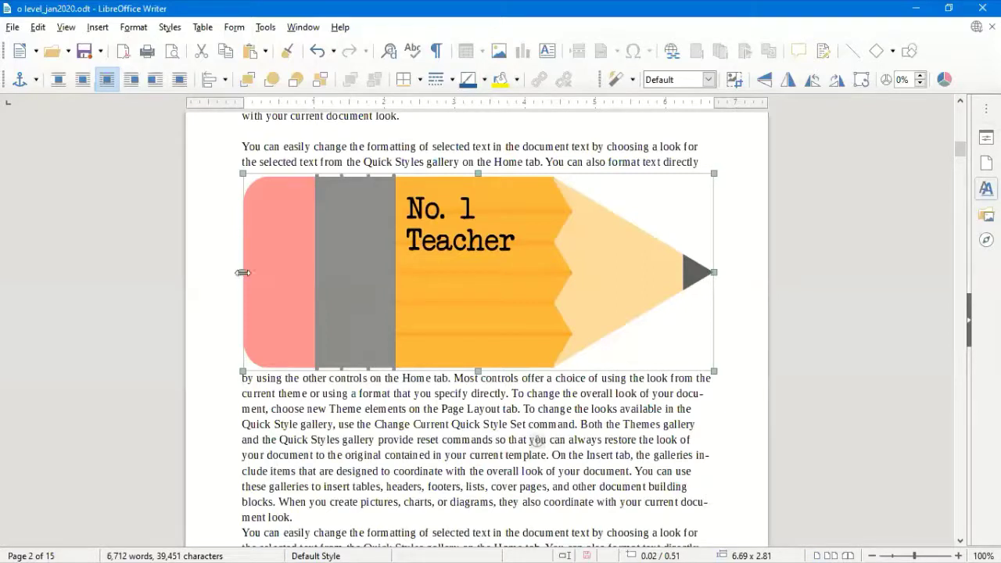
{"action": "left_click_drag", "start_coordinate": [243, 272], "coordinate": [362, 284]}
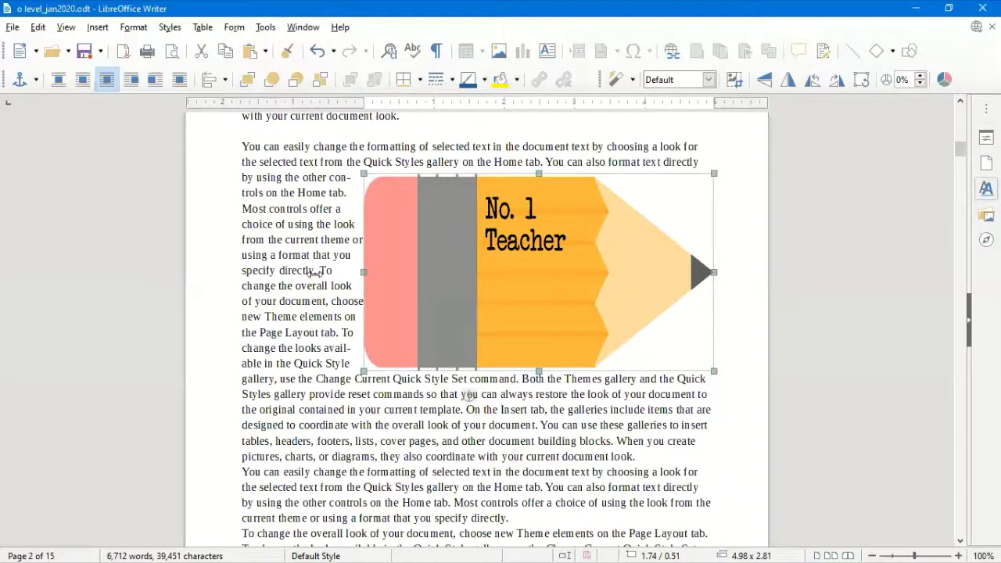
{"action": "left_click_drag", "start_coordinate": [313, 273], "coordinate": [281, 273]}
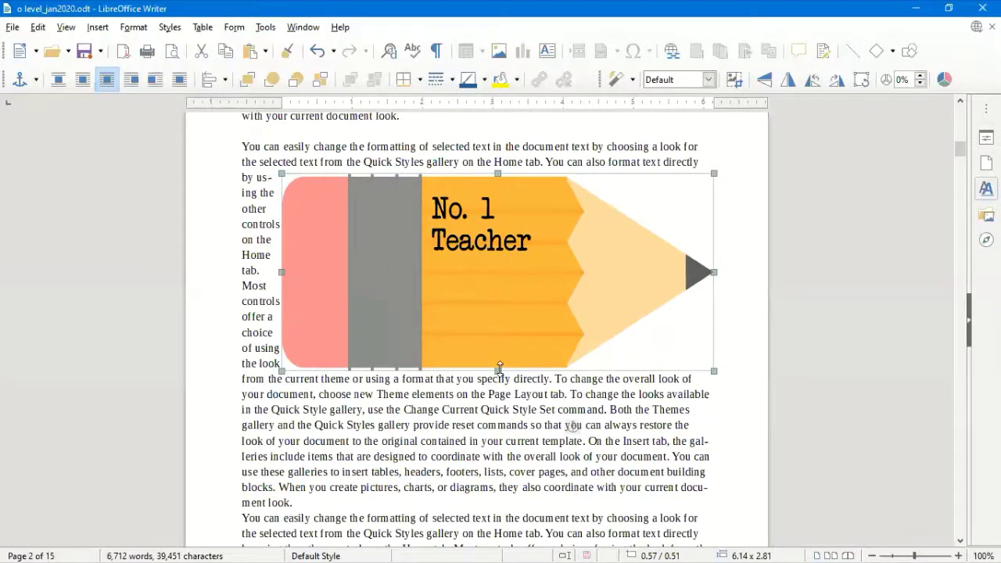
Step: Shrink the pencil image proportionally from its upper eraser corner to about 5.02 × 2.13
{"action": "left_click_drag", "start_coordinate": [498, 369], "coordinate": [499, 429]}
{"action": "left_click_drag", "start_coordinate": [478, 355], "coordinate": [478, 356]}
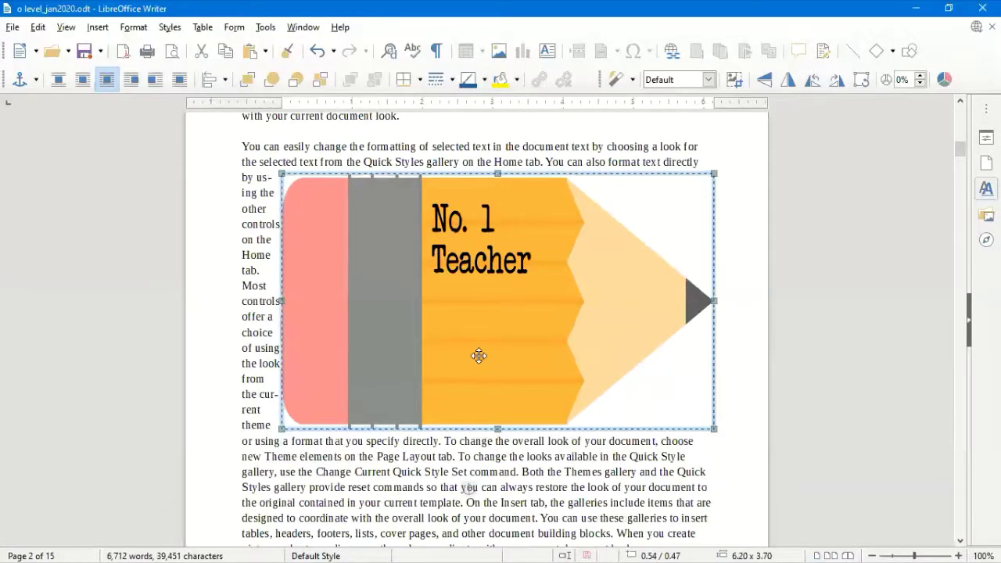
{"action": "key", "text": "ctrl+z"}
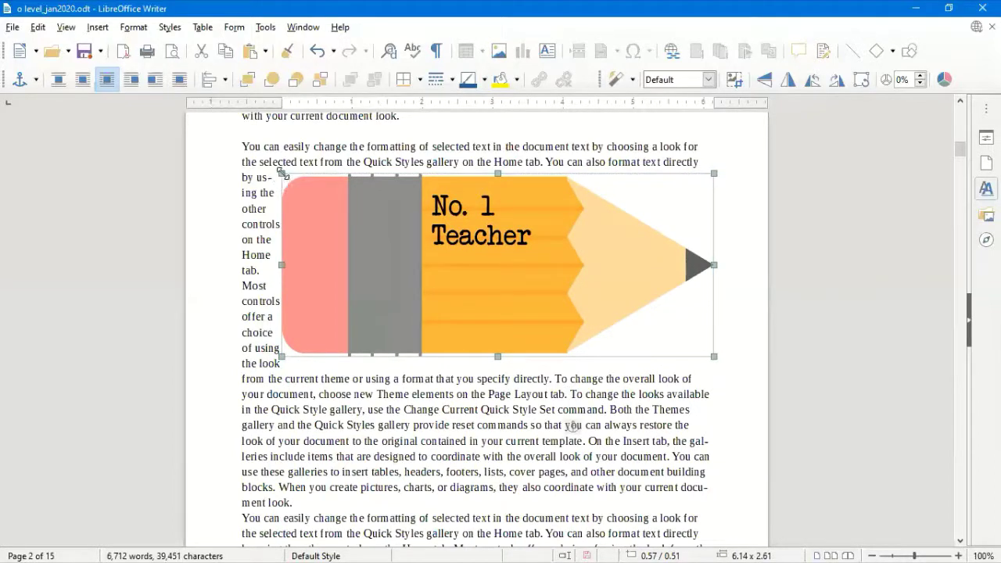
{"action": "mouse_move", "coordinate": [281, 173]}
{"action": "left_mouse_down"}
{"action": "mouse_move", "coordinate": [419, 268]}
{"action": "mouse_move", "coordinate": [413, 233]}
{"action": "mouse_move", "coordinate": [360, 207]}
{"action": "left_mouse_up"}
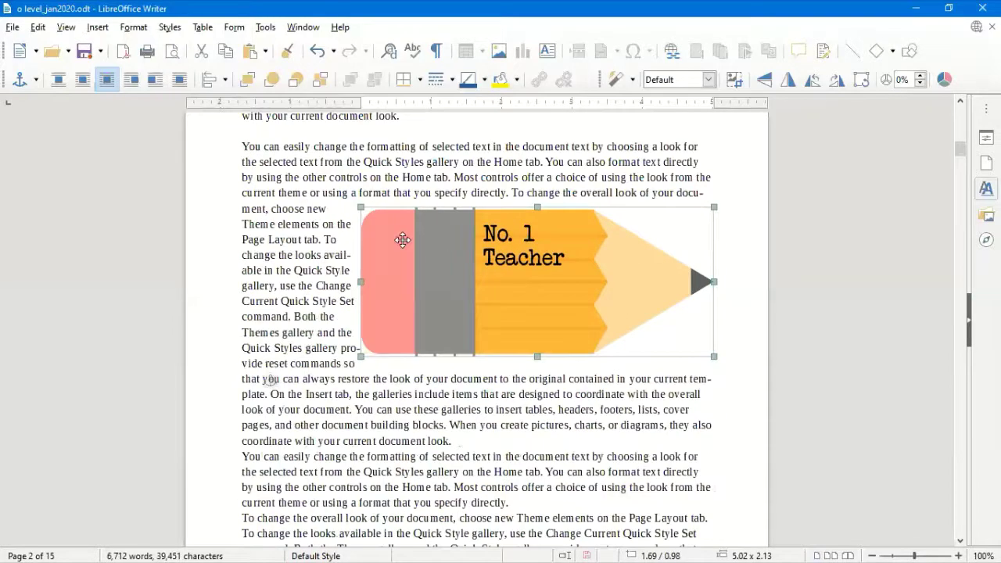
Step: Turn off text wrap for the pencil image, switch it to parallel wrap, and move the image slightly down to about 0.78 / 1.22
{"action": "left_click", "coordinate": [57, 82]}
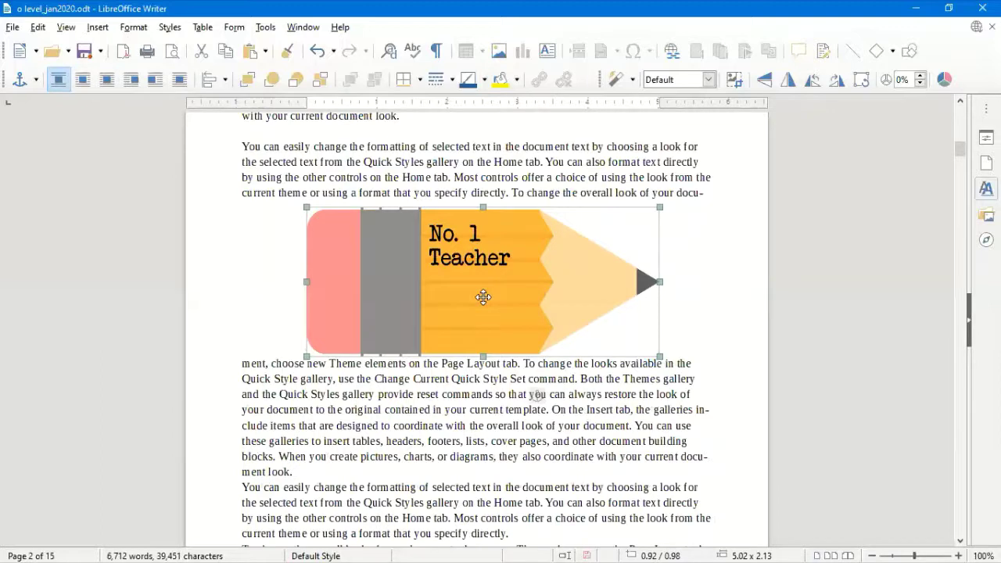
{"action": "left_click", "coordinate": [83, 81]}
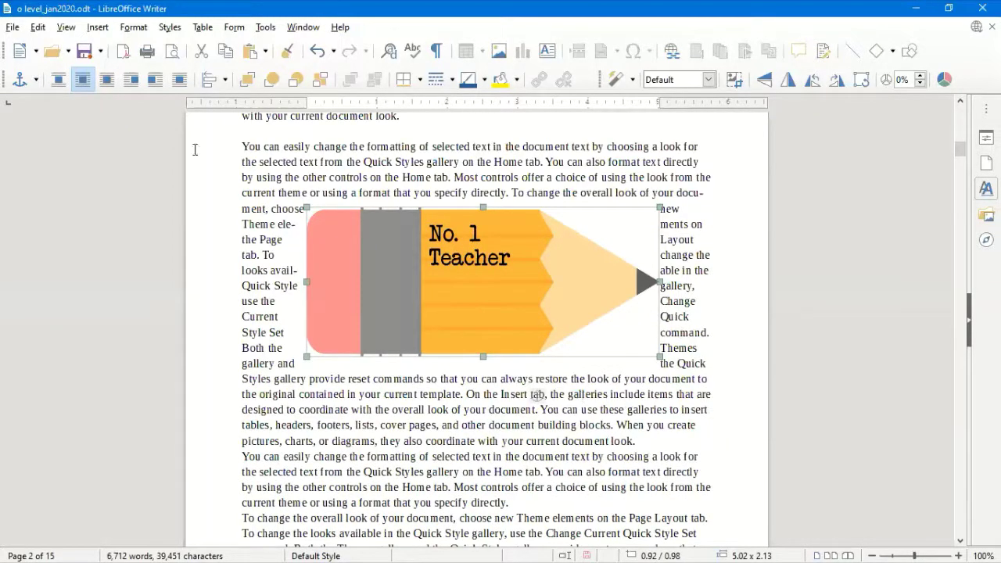
{"action": "mouse_move", "coordinate": [442, 240]}
{"action": "left_mouse_down"}
{"action": "mouse_move", "coordinate": [453, 309]}
{"action": "mouse_move", "coordinate": [422, 266]}
{"action": "left_mouse_up"}
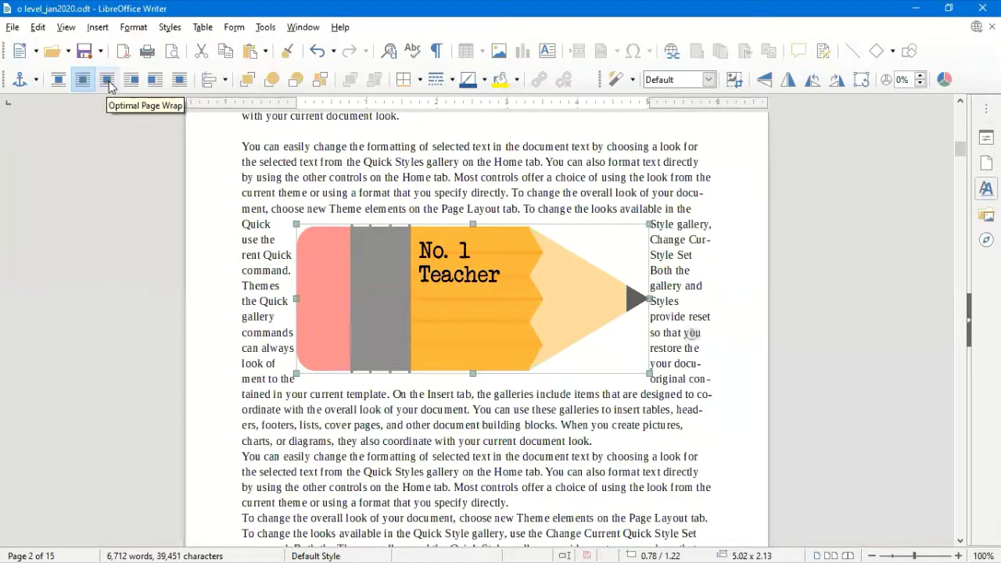
Step: Try the optimal, before and after wraps on the pencil image, settle on wrap through, and reposition it over the text at about 0.98 / 0.93
{"action": "left_click", "coordinate": [108, 82]}
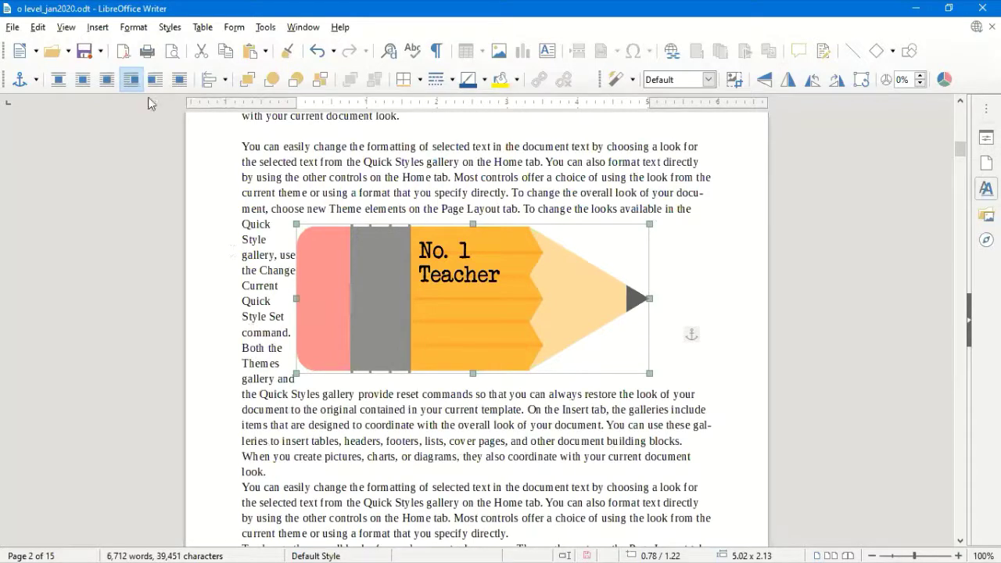
{"action": "left_click", "coordinate": [153, 80]}
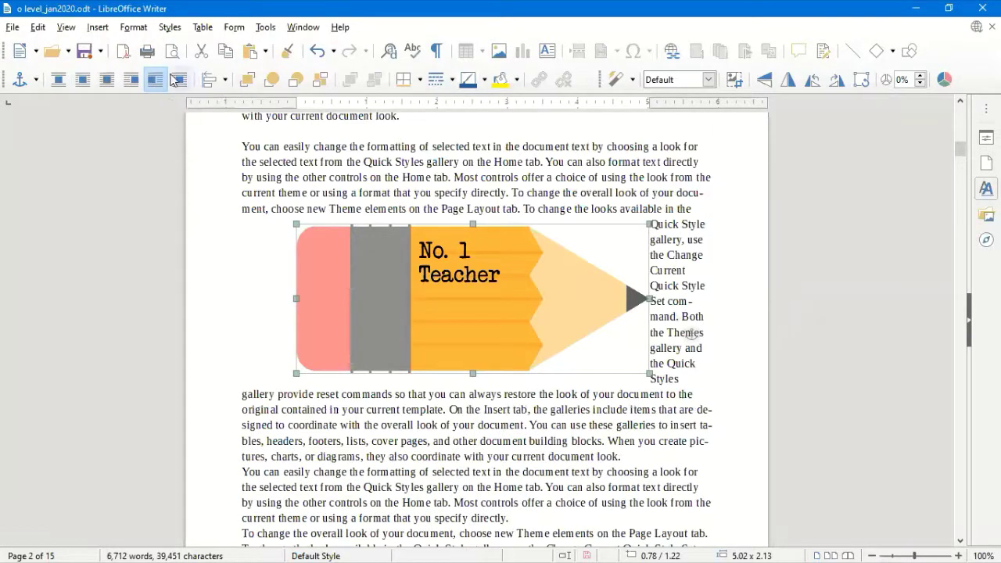
{"action": "left_click", "coordinate": [174, 80]}
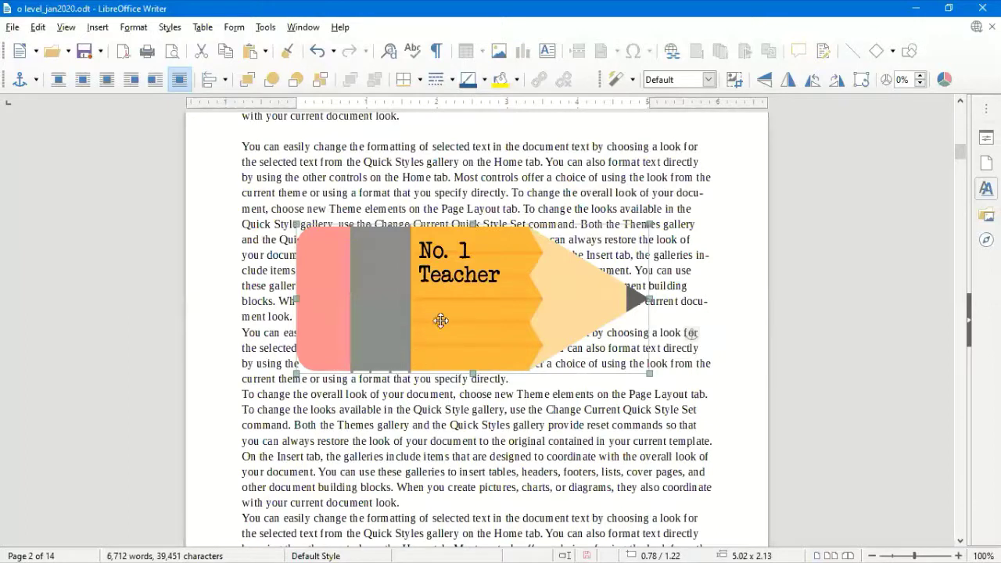
{"action": "mouse_move", "coordinate": [440, 321]}
{"action": "left_mouse_down"}
{"action": "mouse_move", "coordinate": [441, 344]}
{"action": "mouse_move", "coordinate": [431, 310]}
{"action": "left_mouse_up"}
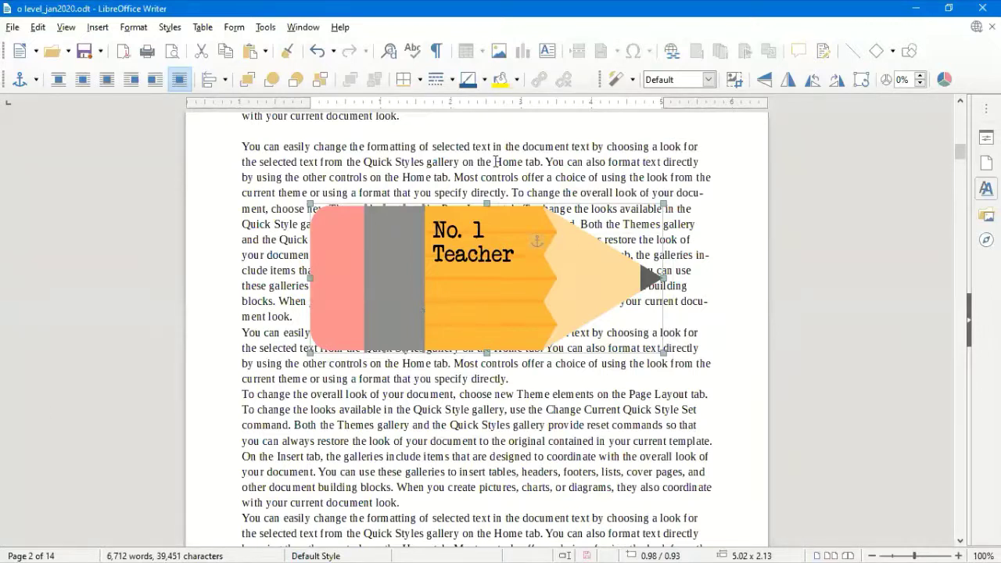
Step: Align the pencil image horizontally to the left, the centre and the right in turn
{"action": "left_click", "coordinate": [225, 82]}
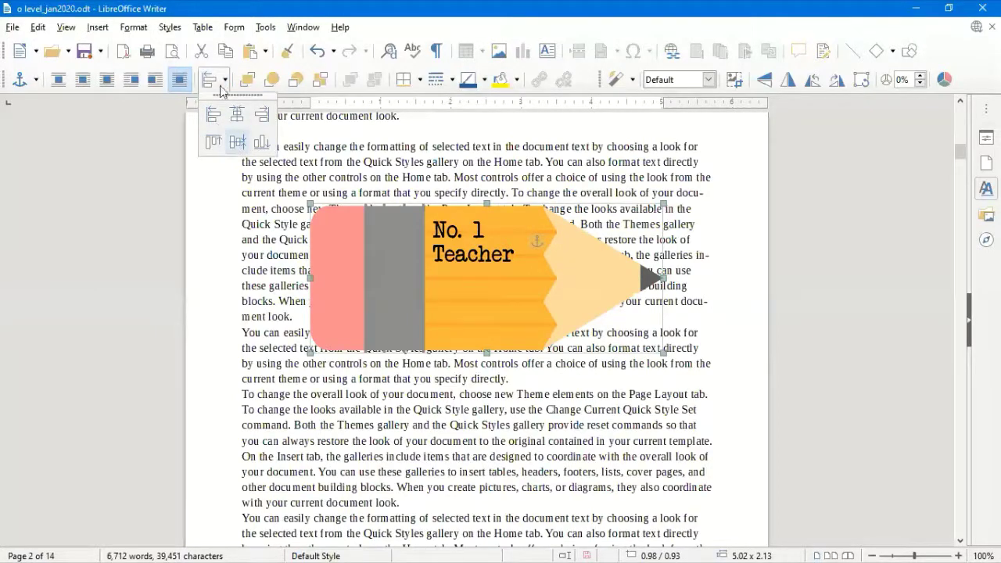
{"action": "left_click", "coordinate": [238, 118]}
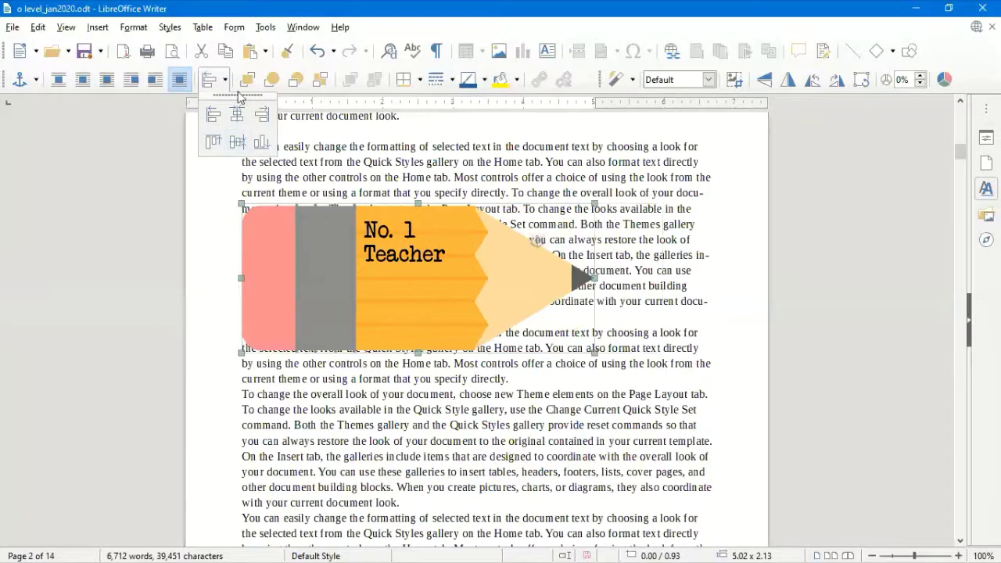
{"action": "left_click", "coordinate": [238, 116]}
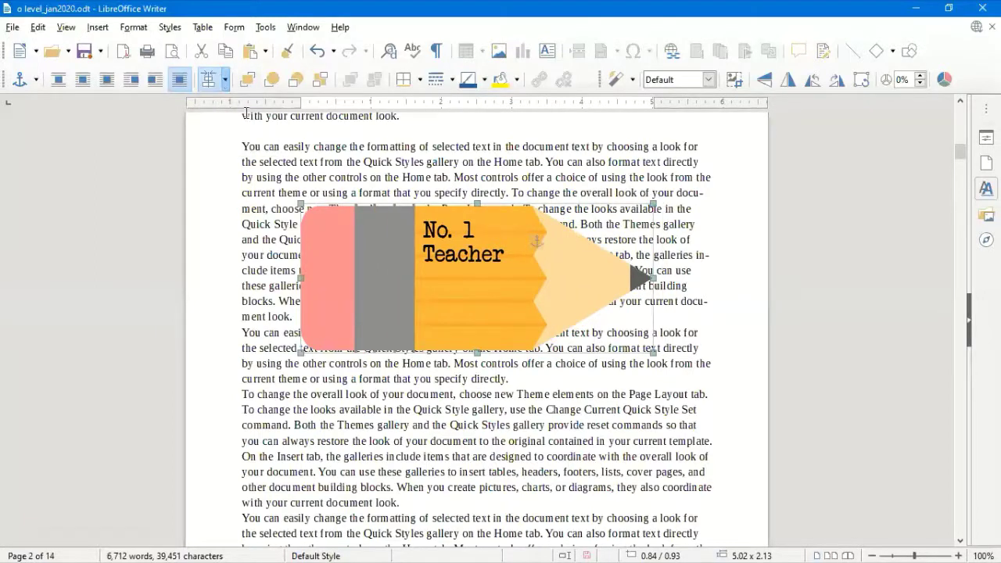
{"action": "left_click", "coordinate": [225, 79]}
{"action": "left_click", "coordinate": [260, 115]}
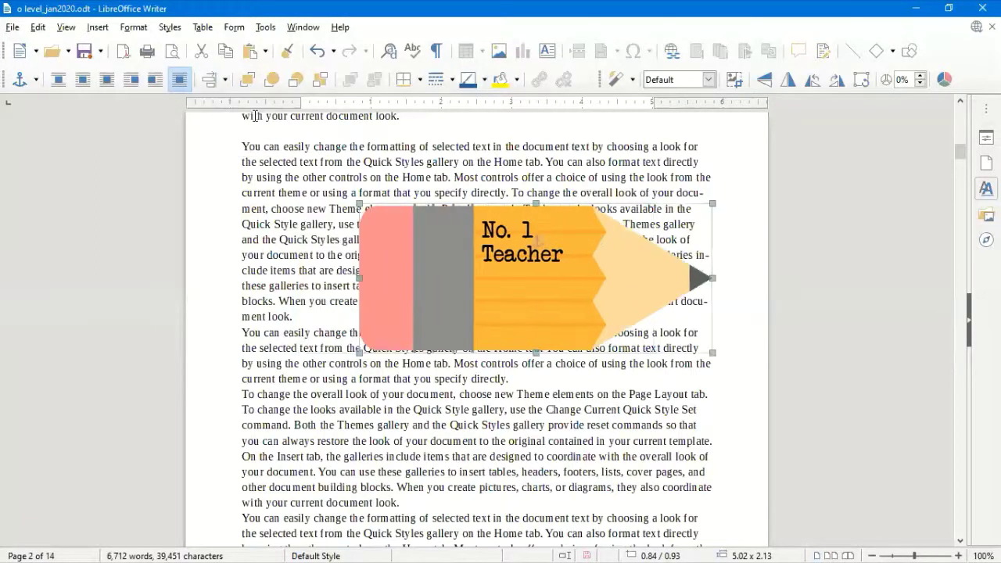
Step: Align the pencil image vertically to the top, the centre and the bottom of its anchor in turn
{"action": "left_click", "coordinate": [226, 80]}
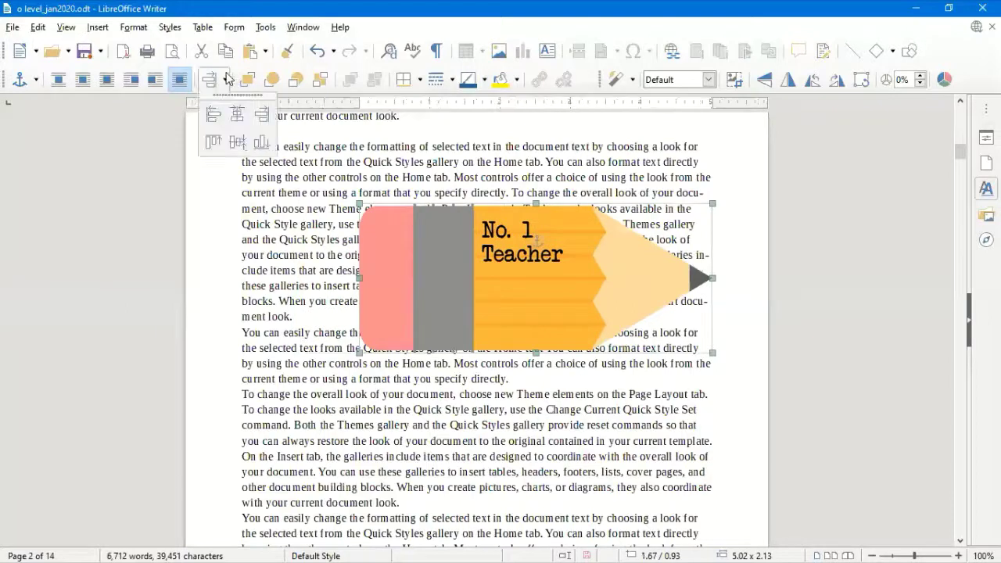
{"action": "left_click", "coordinate": [220, 137]}
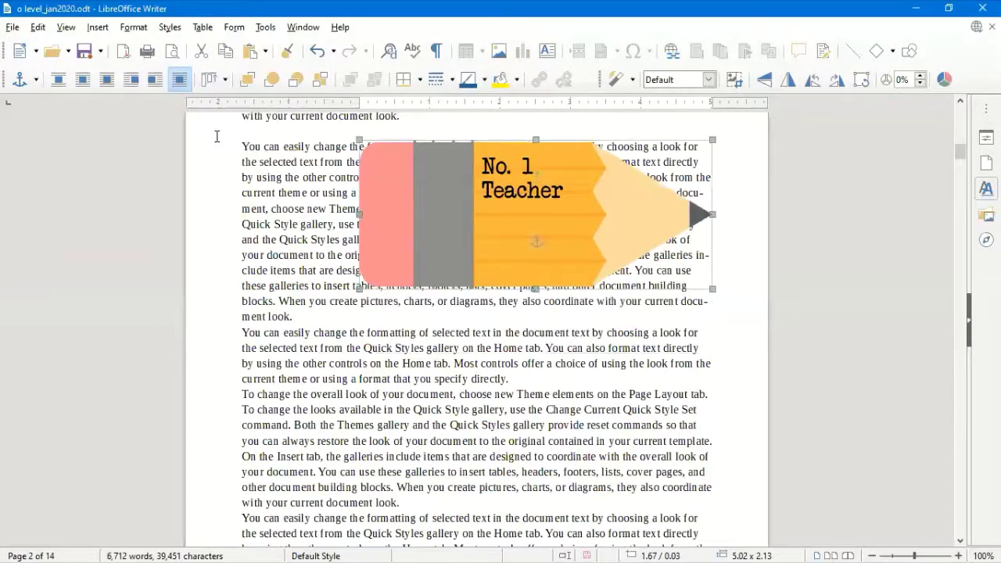
{"action": "left_click", "coordinate": [225, 80]}
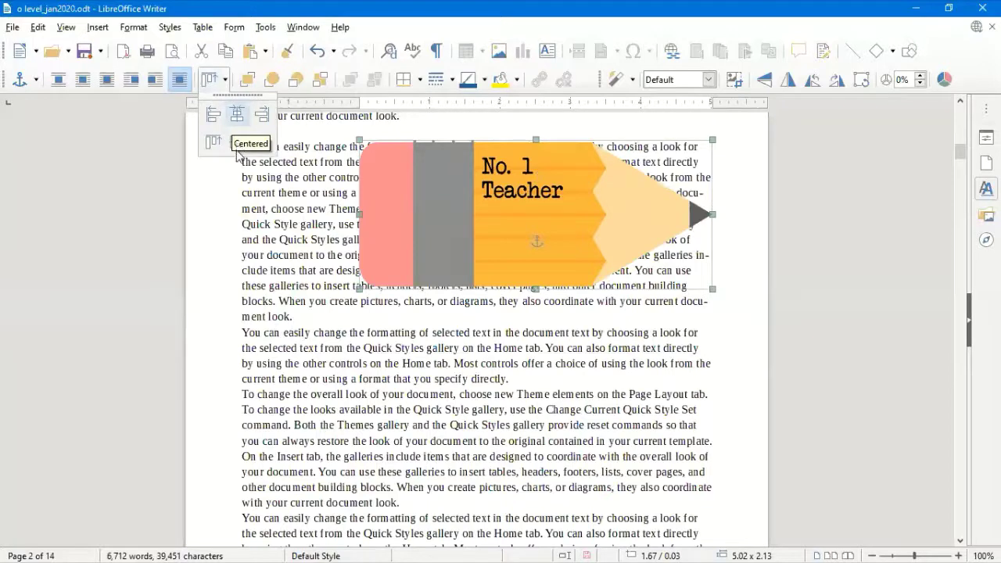
{"action": "left_click", "coordinate": [237, 150]}
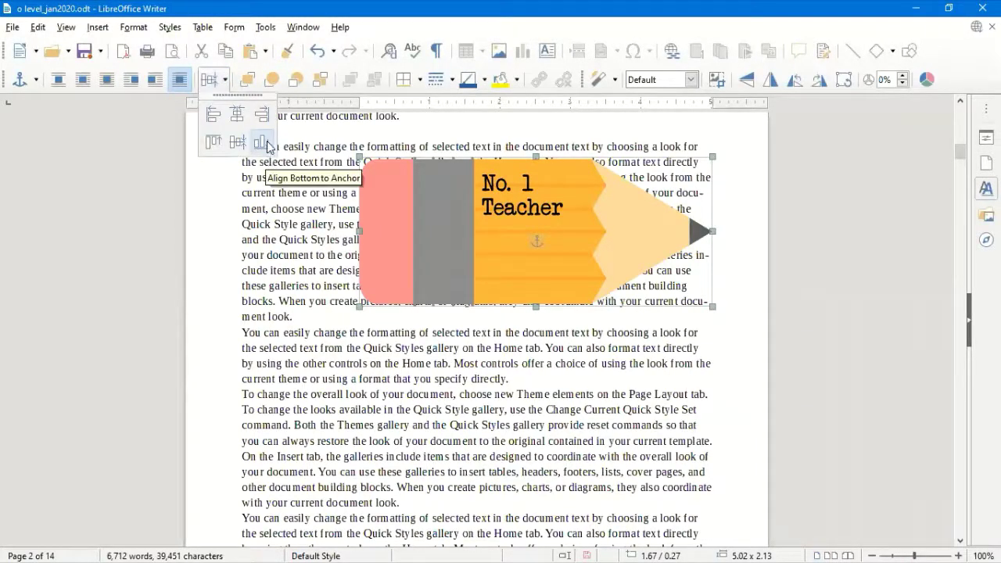
{"action": "left_click", "coordinate": [267, 141]}
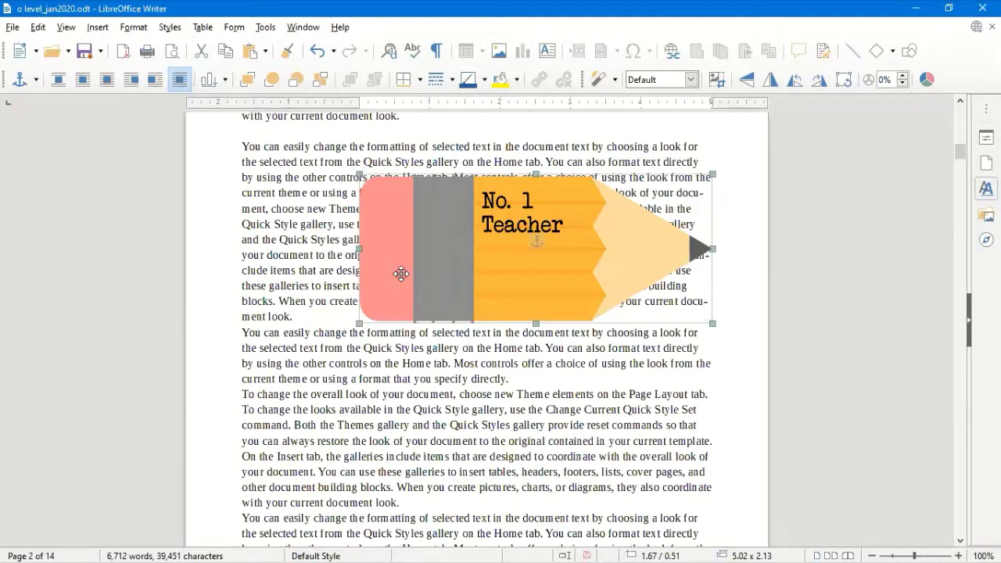
Step: Move the pencil image down and towards the left margin, to a position of about 0.69 / 1.18
{"action": "key", "text": "ctrl+z"}
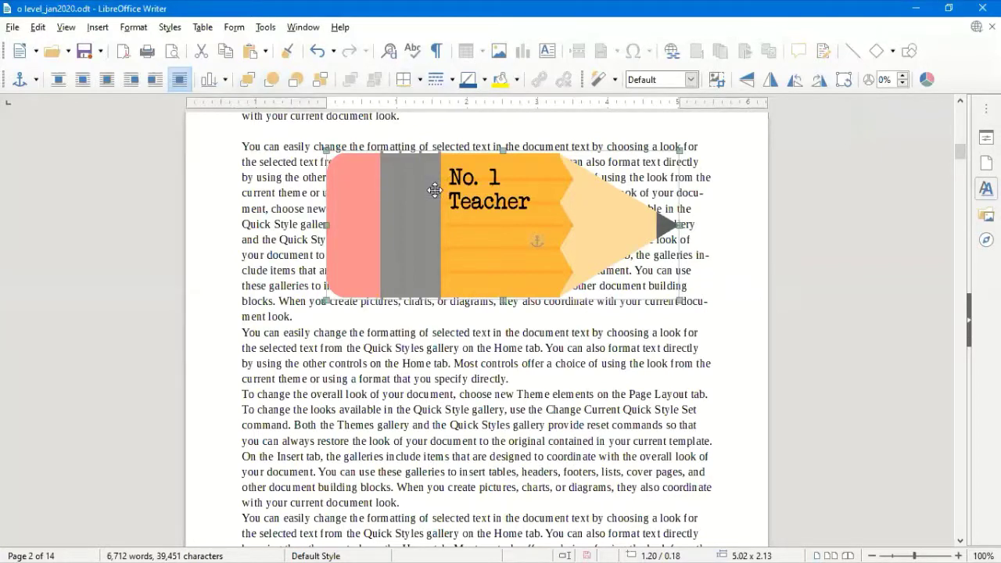
{"action": "left_click_drag", "start_coordinate": [443, 237], "coordinate": [406, 310]}
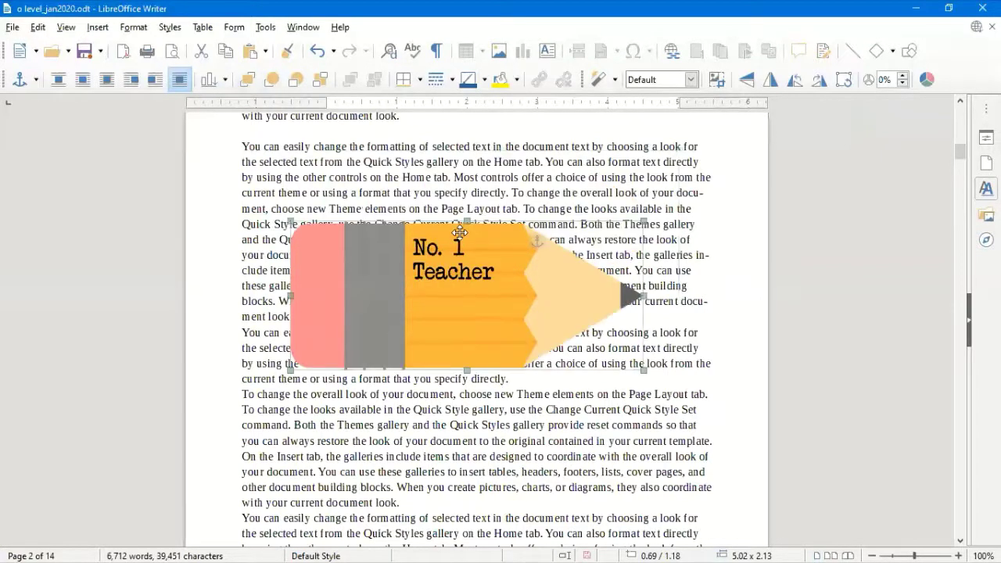
{"action": "key", "text": "Escape"}
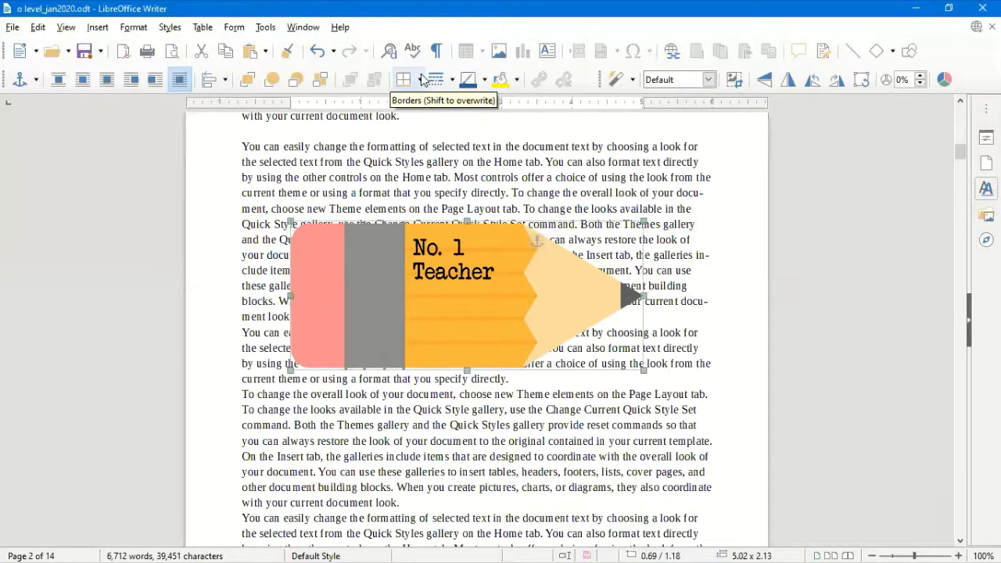
Step: Add a box border on all four sides of the pencil image and deselect it
{"action": "left_click", "coordinate": [420, 79]}
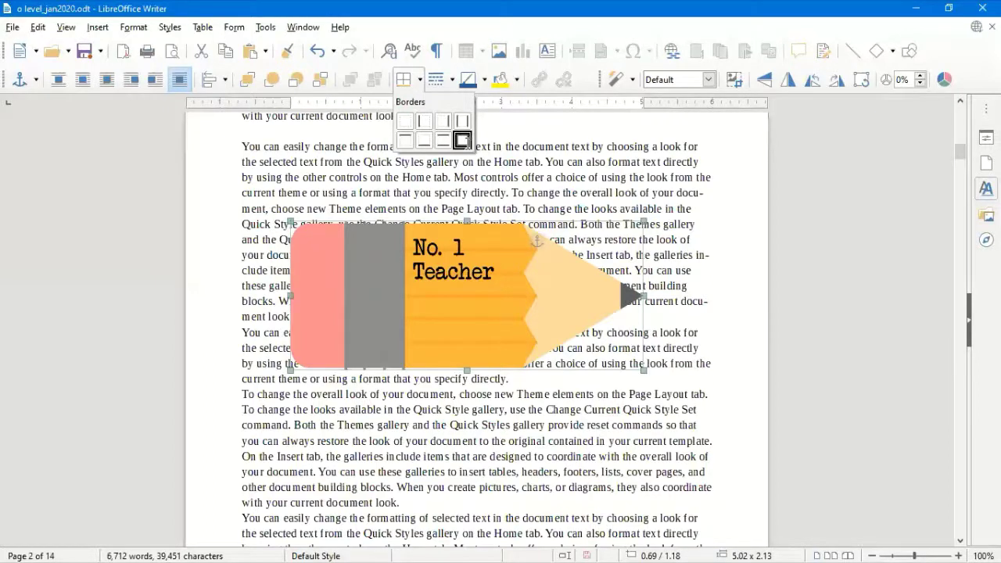
{"action": "left_click", "coordinate": [462, 140]}
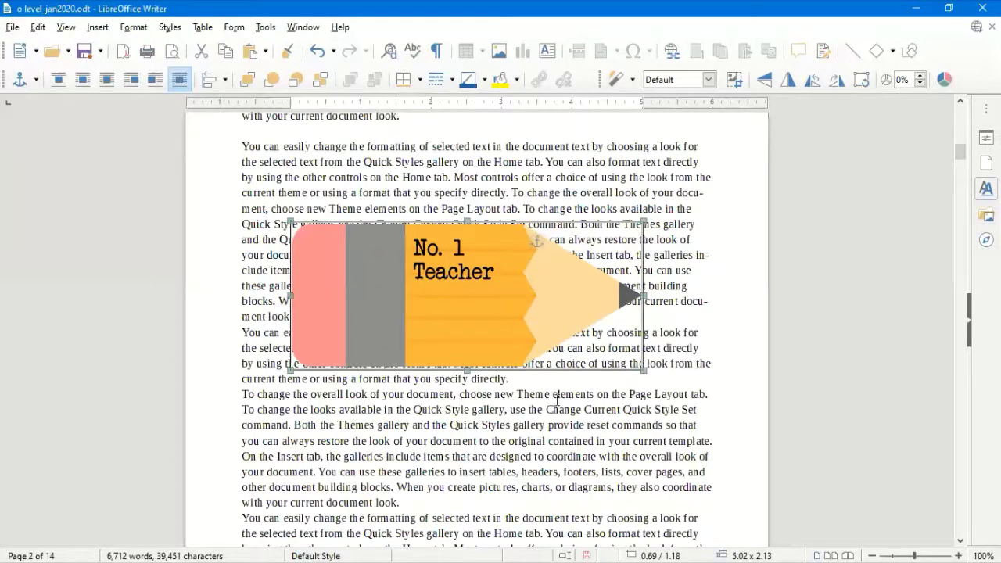
{"action": "left_click", "coordinate": [616, 317]}
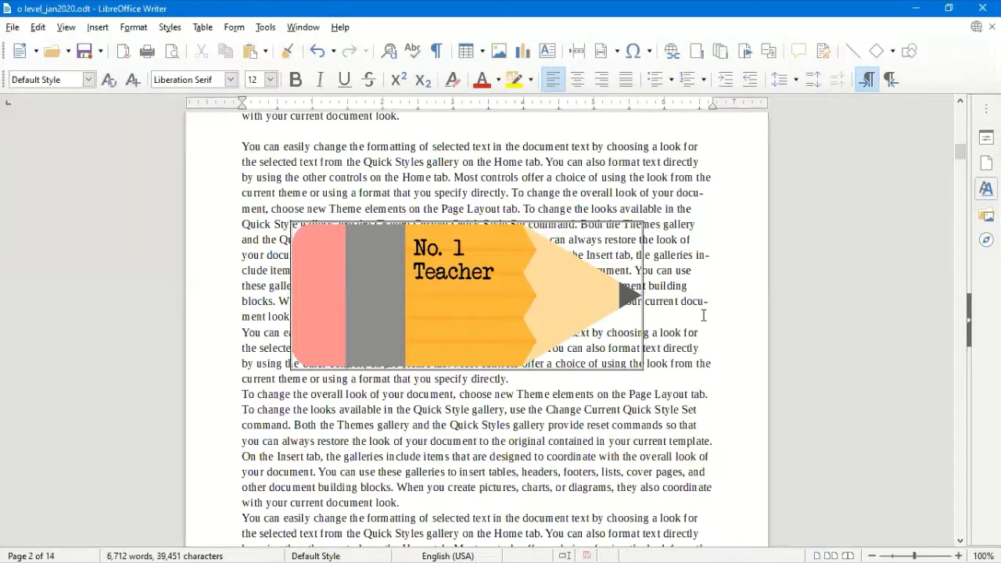
Step: Insert 12 blank lines after the paragraph ending "your current document look." behind the pencil image
{"action": "key", "text": "Return"}
{"action": "key", "text": "Return"}
{"action": "key", "text": "Return"}
{"action": "key", "text": "Return"}
{"action": "key", "text": "Return"}
{"action": "key", "text": "Return"}
{"action": "key", "text": "Return"}
{"action": "key", "text": "Return"}
{"action": "key", "text": "Return"}
{"action": "key", "text": "Return"}
{"action": "key", "text": "Return"}
{"action": "key", "text": "Return"}
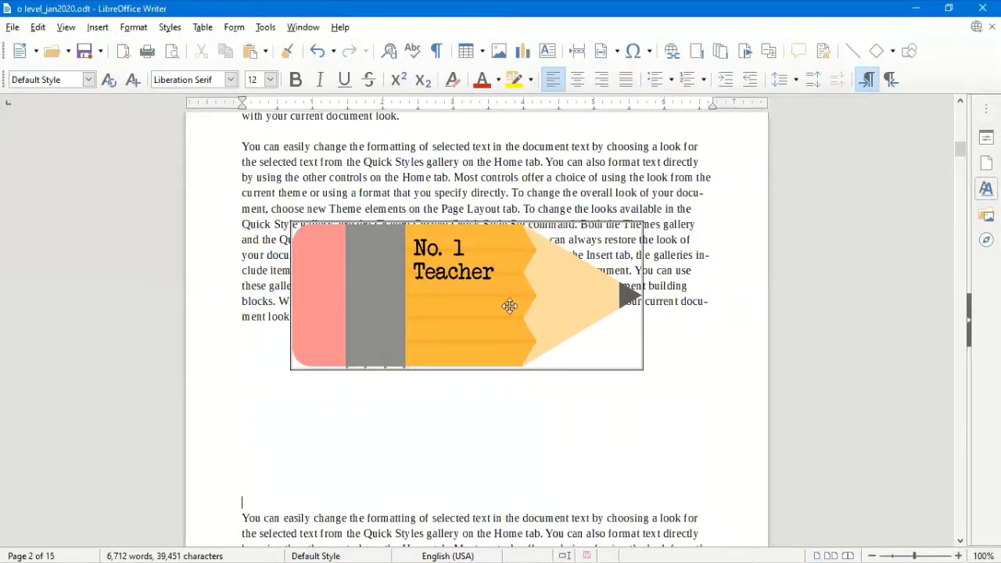
Step: Move the pencil image down into the blank gap between the two paragraphs and deselect it
{"action": "left_click_drag", "start_coordinate": [508, 306], "coordinate": [510, 412]}
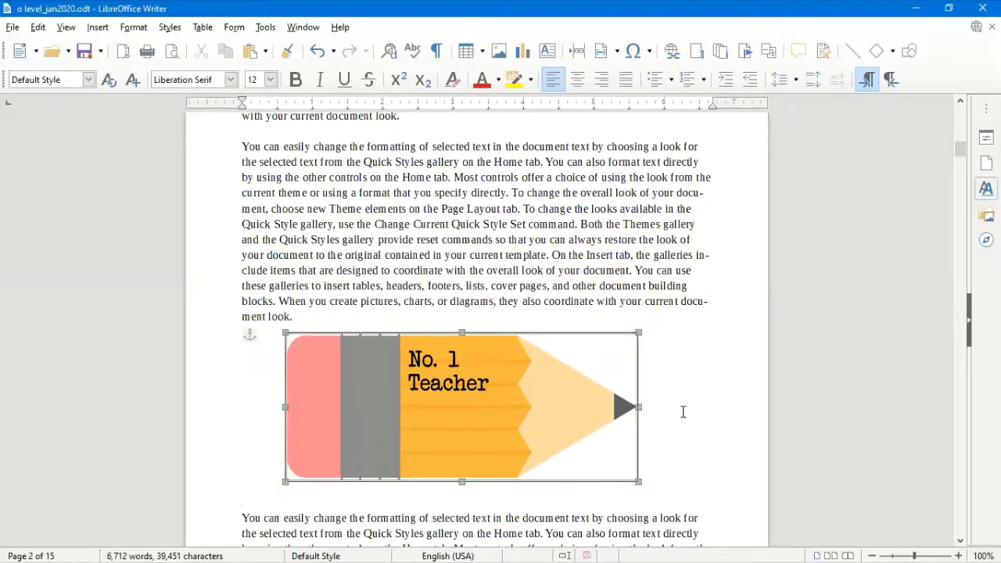
{"action": "key", "text": "Escape"}
{"action": "scroll", "coordinate": [389, 409], "scroll_direction": "down", "scroll_amount": 3}
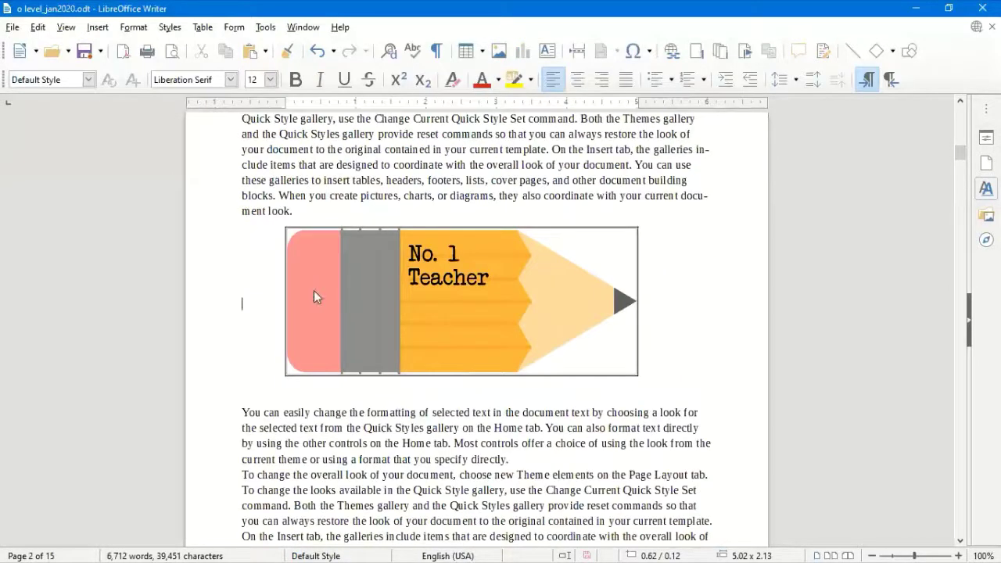
{"action": "scroll", "coordinate": [314, 290], "scroll_direction": "down", "scroll_amount": 2}
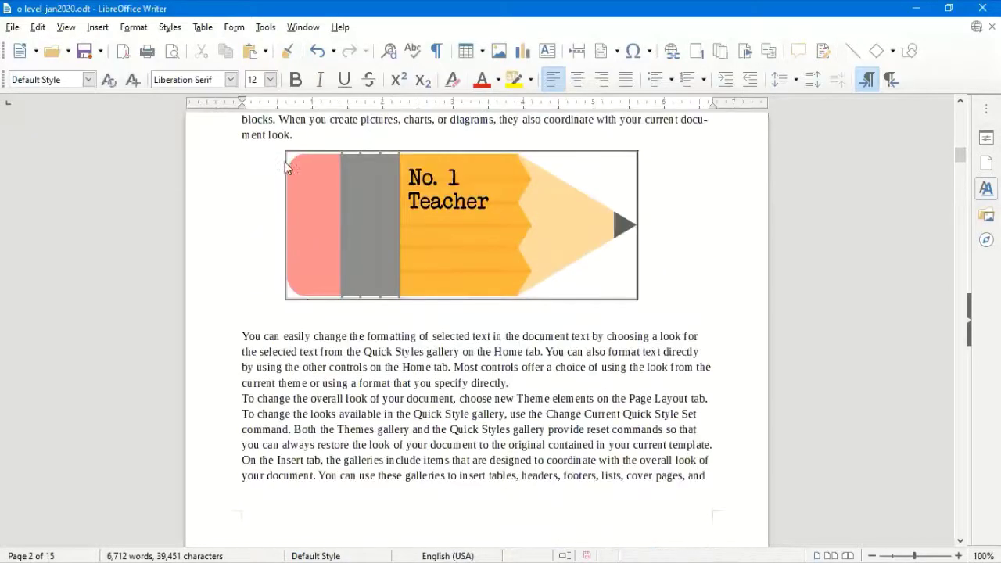
Step: Apply a thicker border line style to the pencil image
{"action": "left_click", "coordinate": [557, 274]}
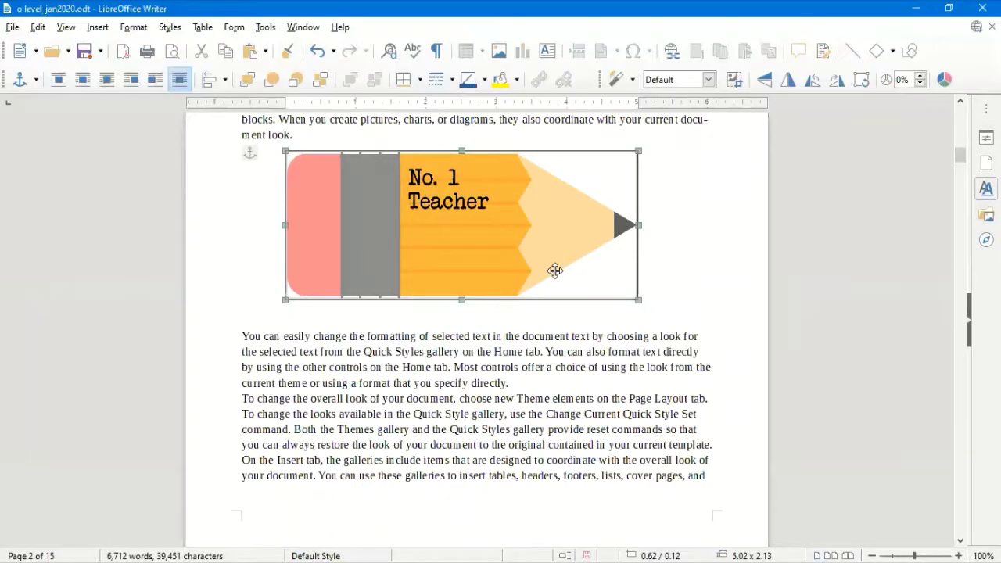
{"action": "left_click", "coordinate": [450, 83]}
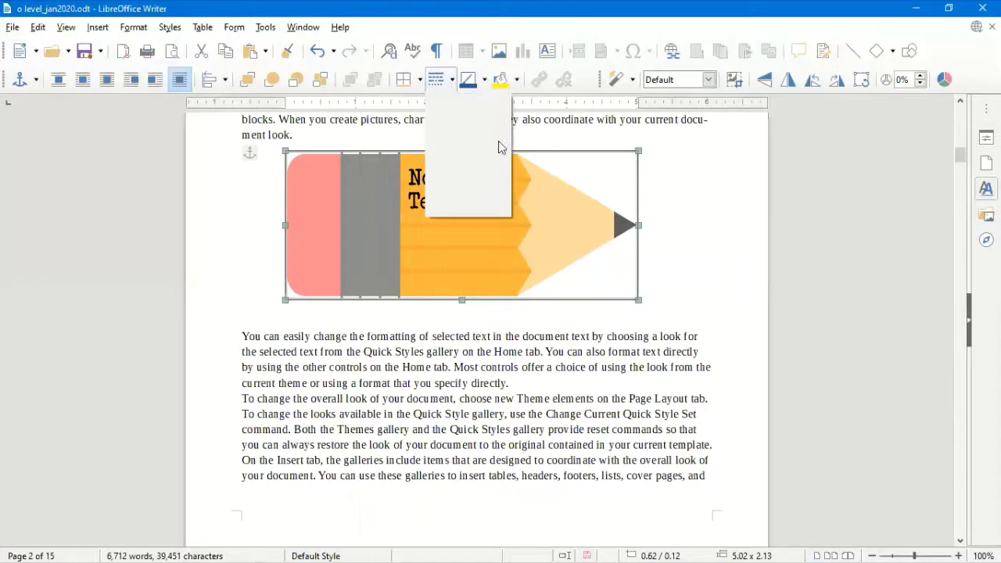
{"action": "scroll", "coordinate": [506, 173], "scroll_direction": "down", "scroll_amount": 3}
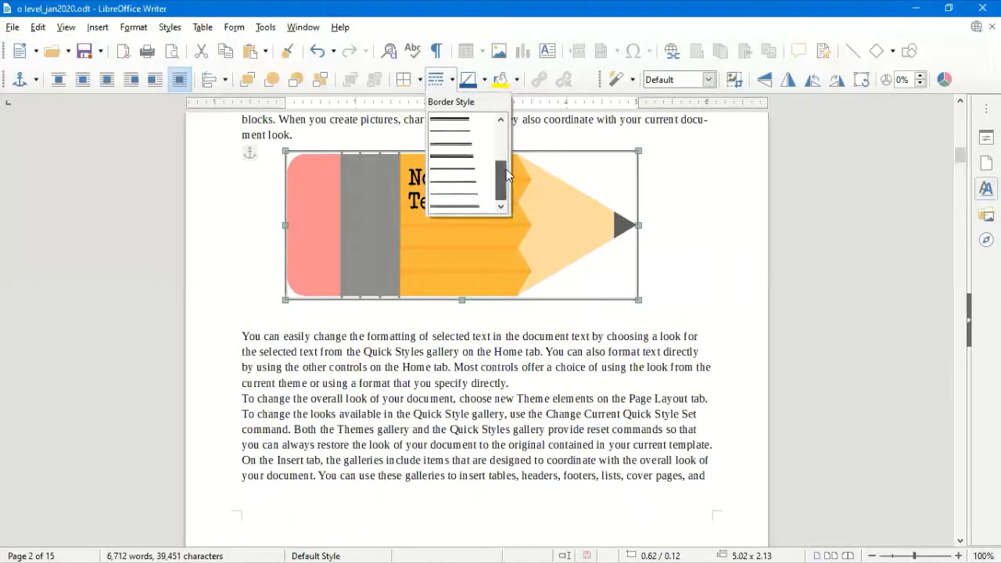
{"action": "scroll", "coordinate": [457, 183], "scroll_direction": "up", "scroll_amount": 2}
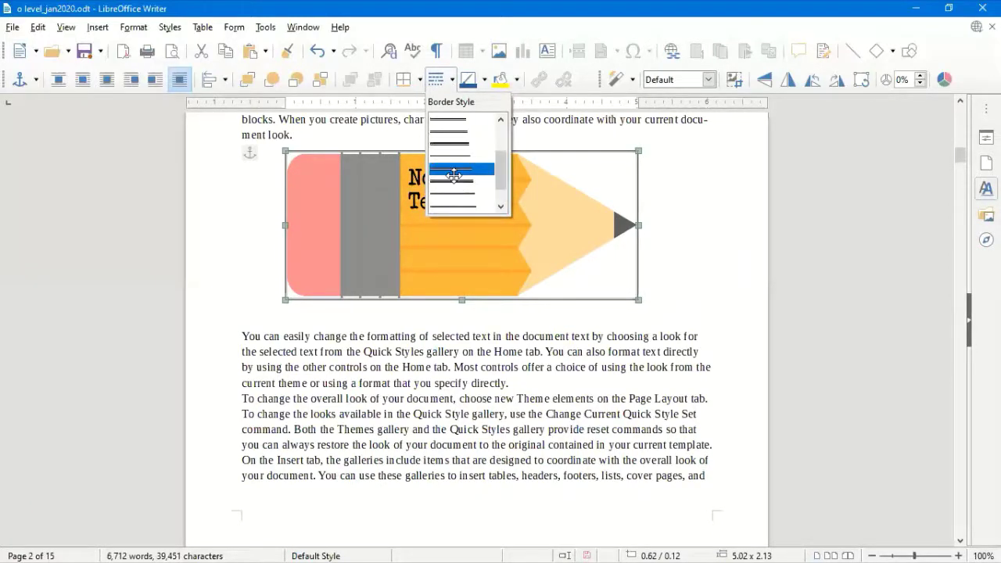
{"action": "left_click", "coordinate": [453, 173]}
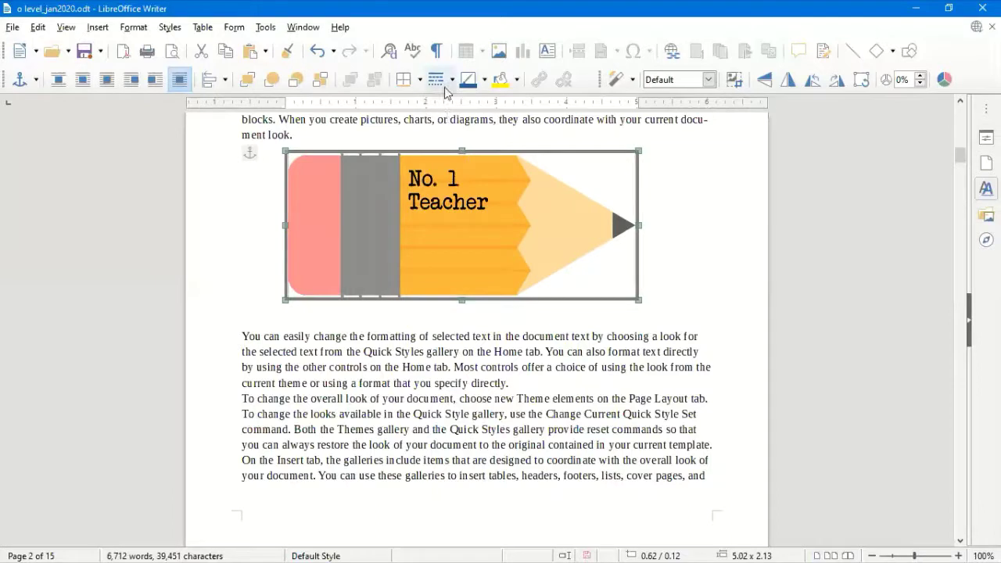
Step: Color the pencil image's border red and fill its background with yellow
{"action": "left_click", "coordinate": [485, 80]}
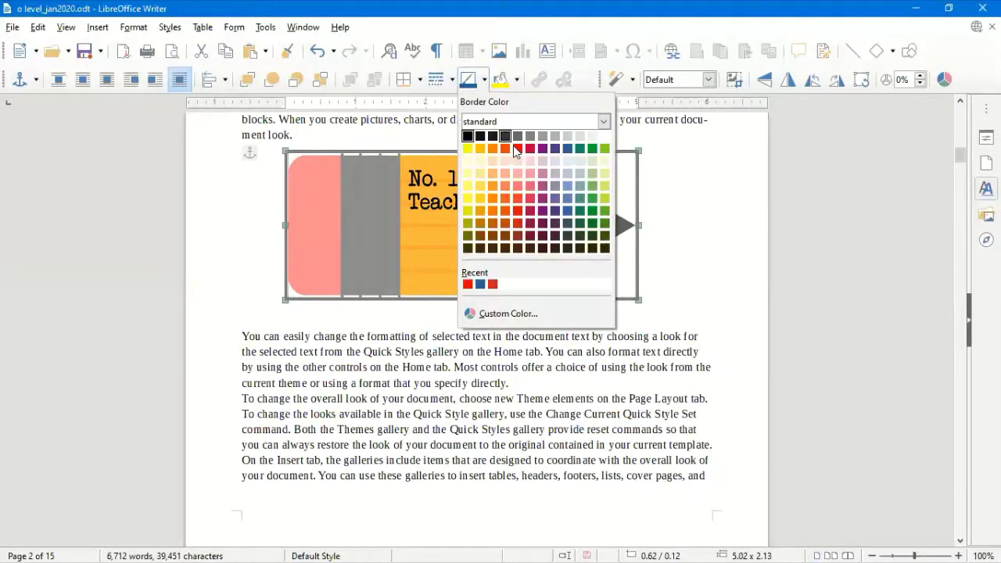
{"action": "left_click", "coordinate": [517, 149]}
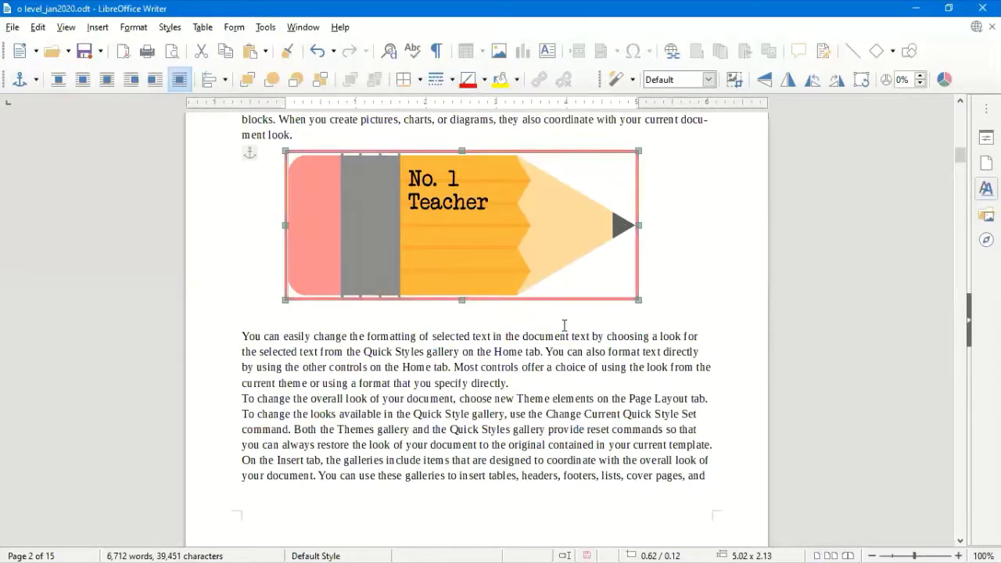
{"action": "left_click", "coordinate": [558, 318]}
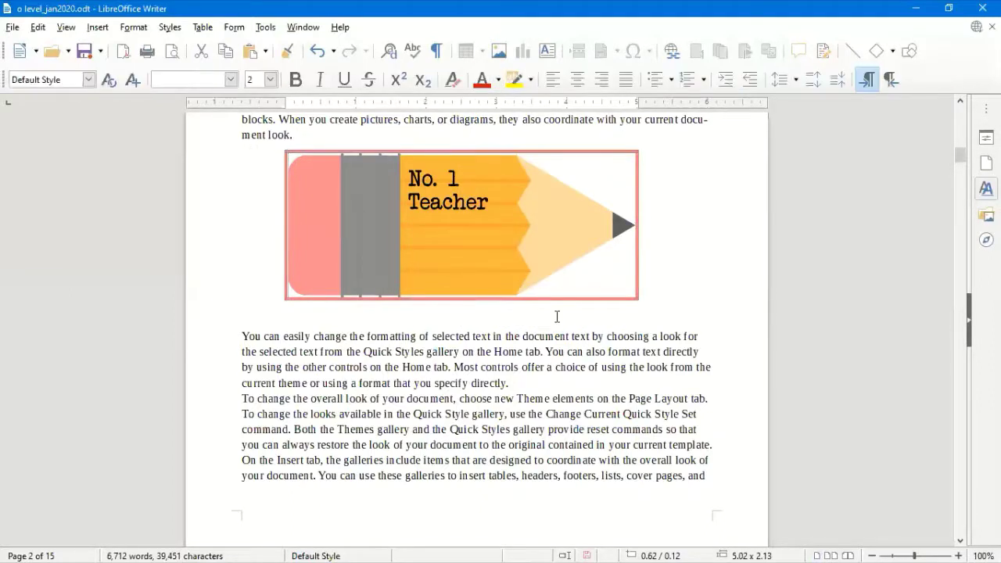
{"action": "left_click", "coordinate": [504, 253]}
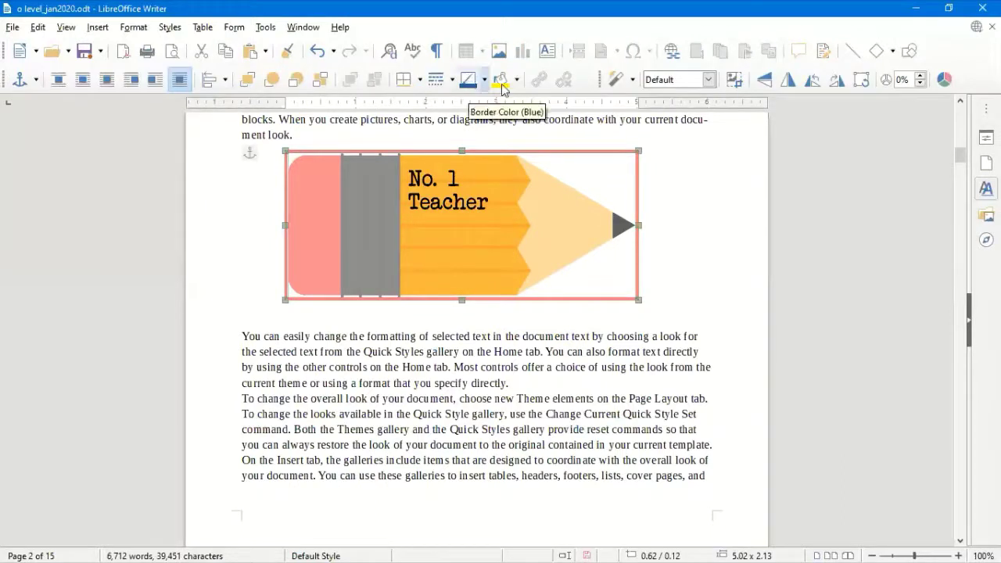
{"action": "left_click", "coordinate": [499, 82]}
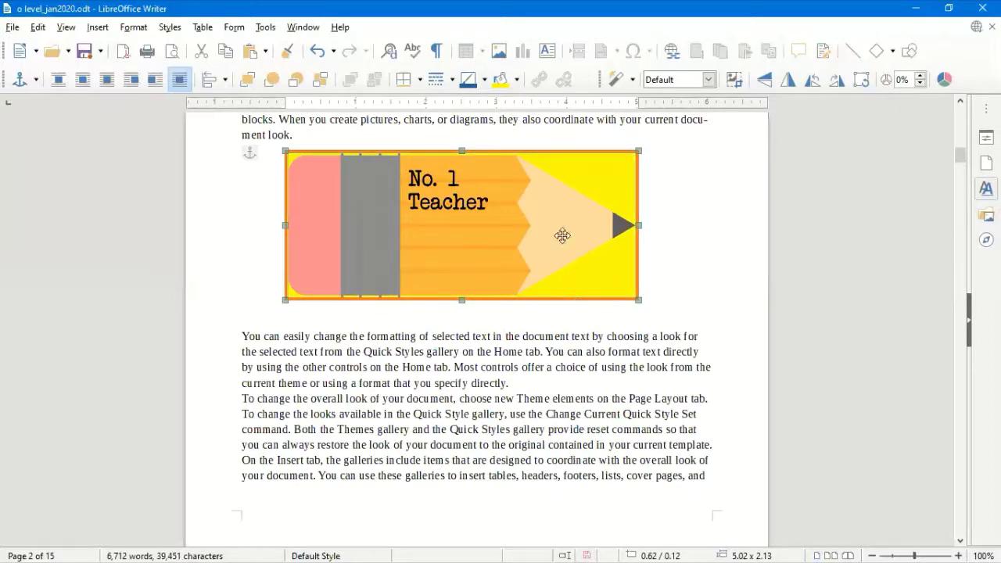
Step: Try the Invert filter on the pencil image and reverse it by inverting the colors again
{"action": "left_click", "coordinate": [625, 86]}
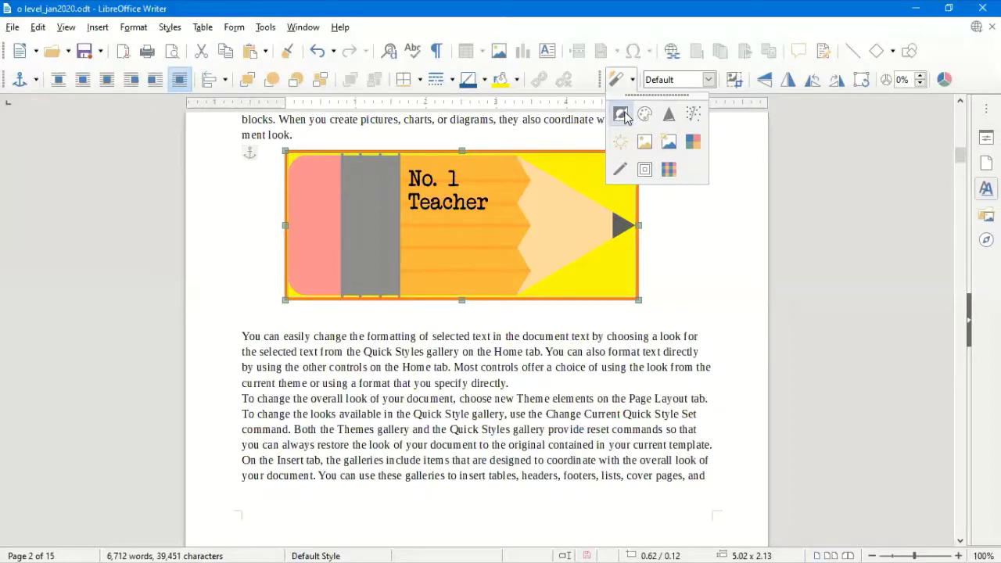
{"action": "left_click", "coordinate": [622, 116]}
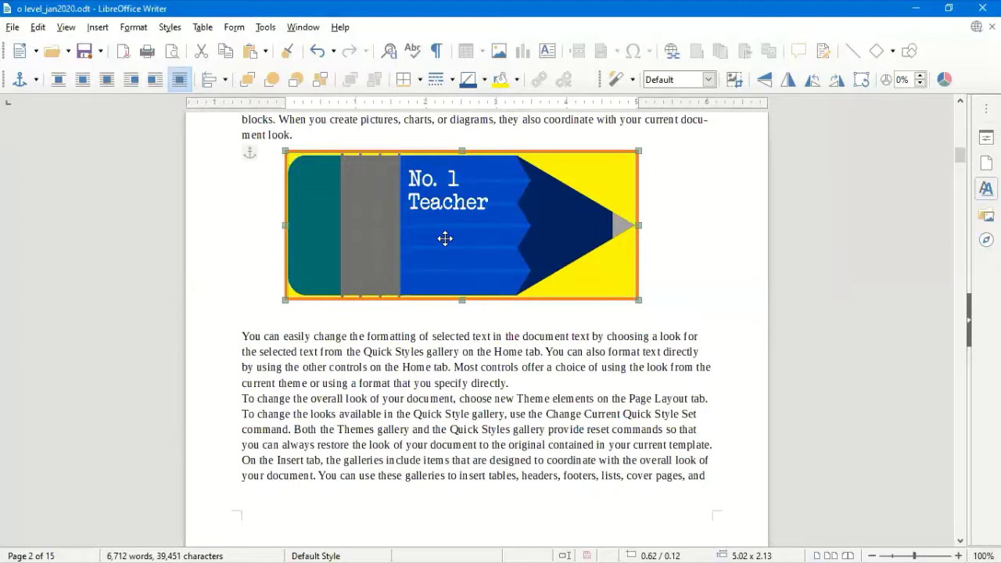
{"action": "left_click", "coordinate": [631, 79]}
{"action": "left_click", "coordinate": [623, 114]}
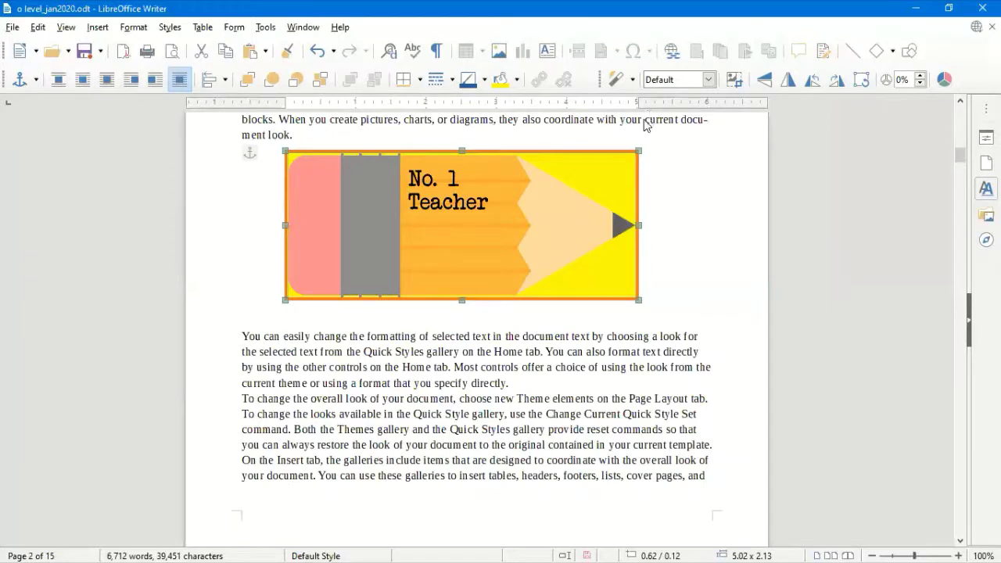
Step: Apply the Smooth filter to the pencil image with a smooth radius of 10.0
{"action": "left_click", "coordinate": [631, 79]}
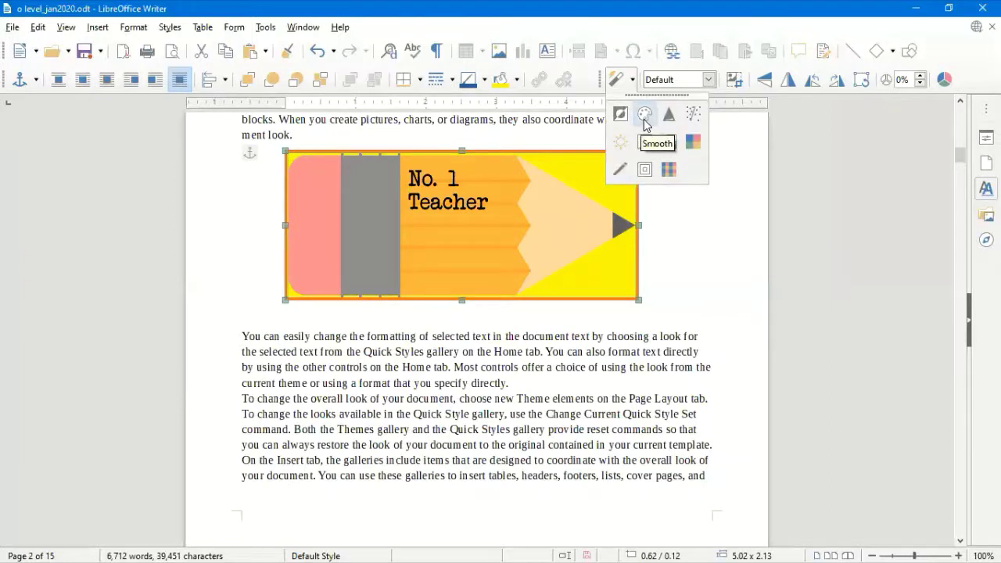
{"action": "left_click", "coordinate": [643, 116]}
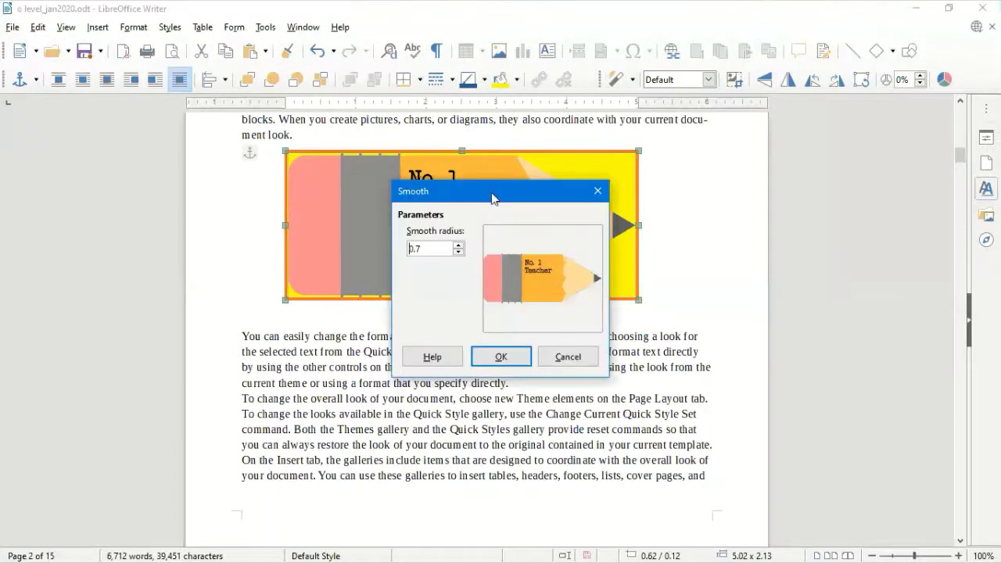
{"action": "left_click_drag", "start_coordinate": [492, 198], "coordinate": [754, 147]}
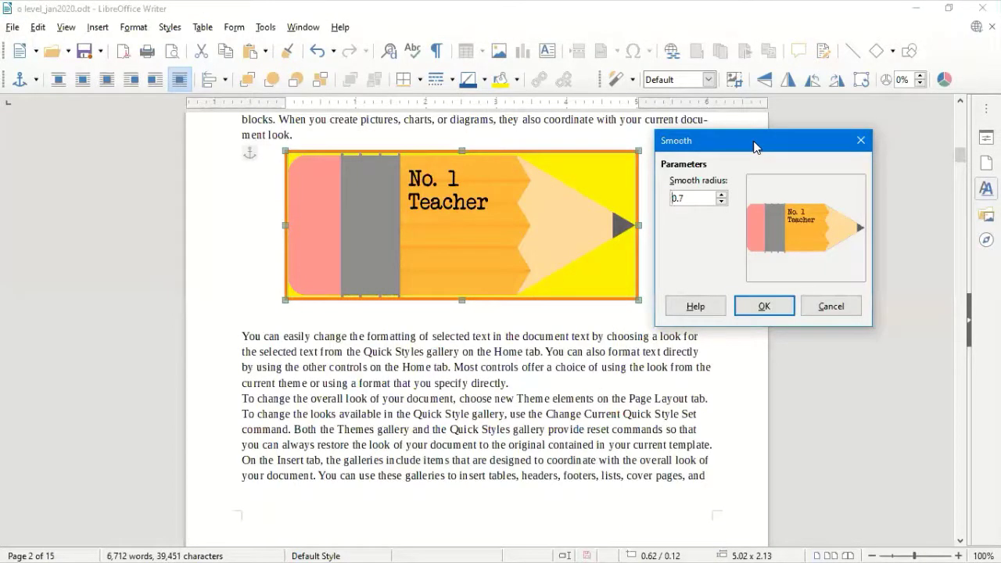
{"action": "left_click", "coordinate": [722, 195]}
{"action": "left_click", "coordinate": [721, 195]}
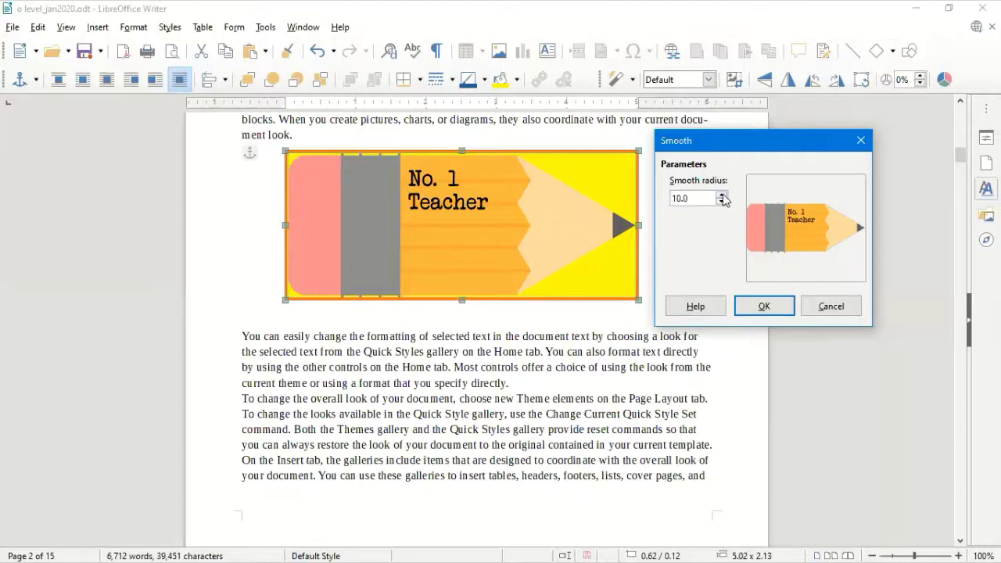
{"action": "left_click", "coordinate": [751, 310]}
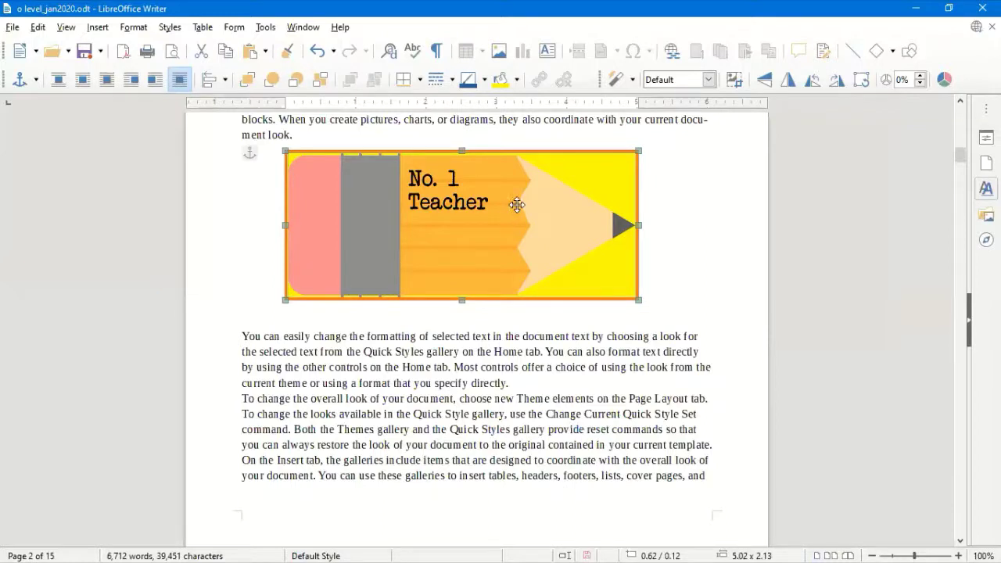
Step: Try the Sharpen filter and the Remove Noise filter on the pencil image, undoing each one
{"action": "left_click", "coordinate": [632, 79]}
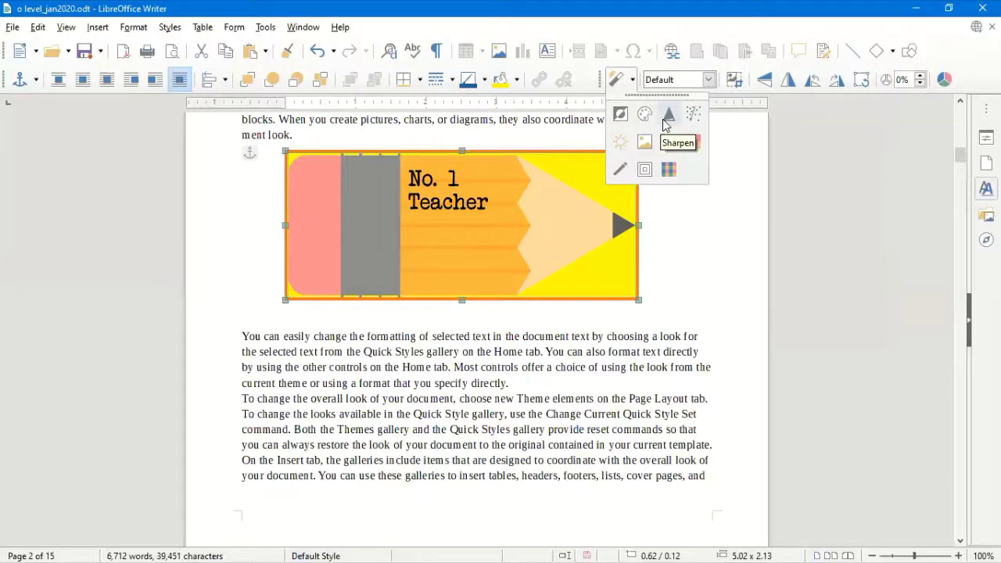
{"action": "left_click", "coordinate": [663, 119]}
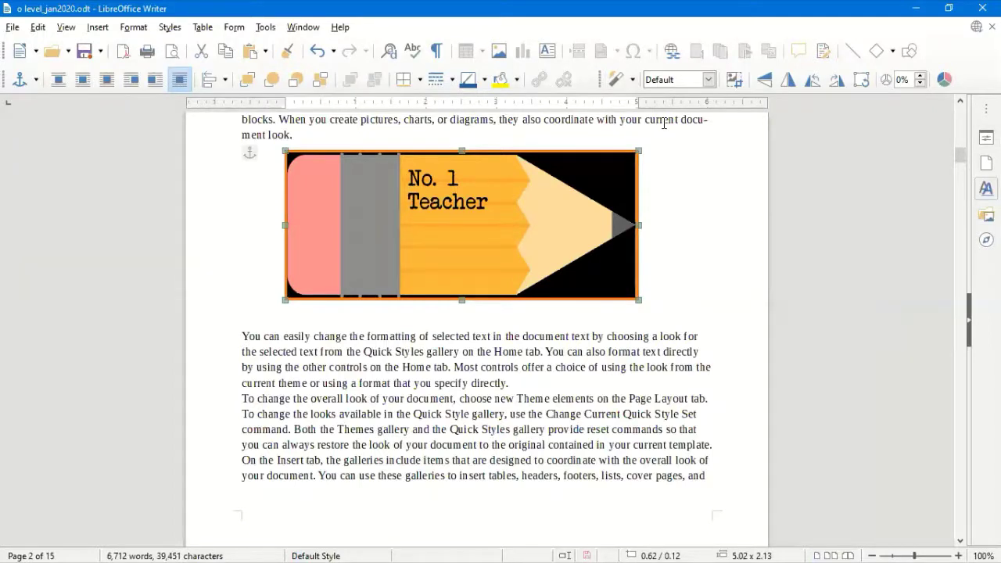
{"action": "key", "text": "ctrl+z"}
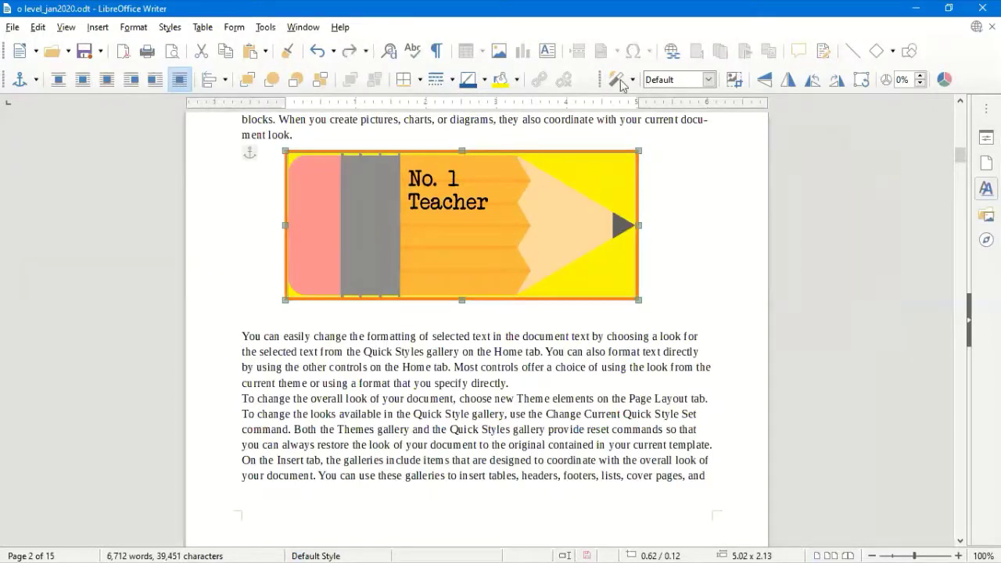
{"action": "left_click", "coordinate": [620, 82]}
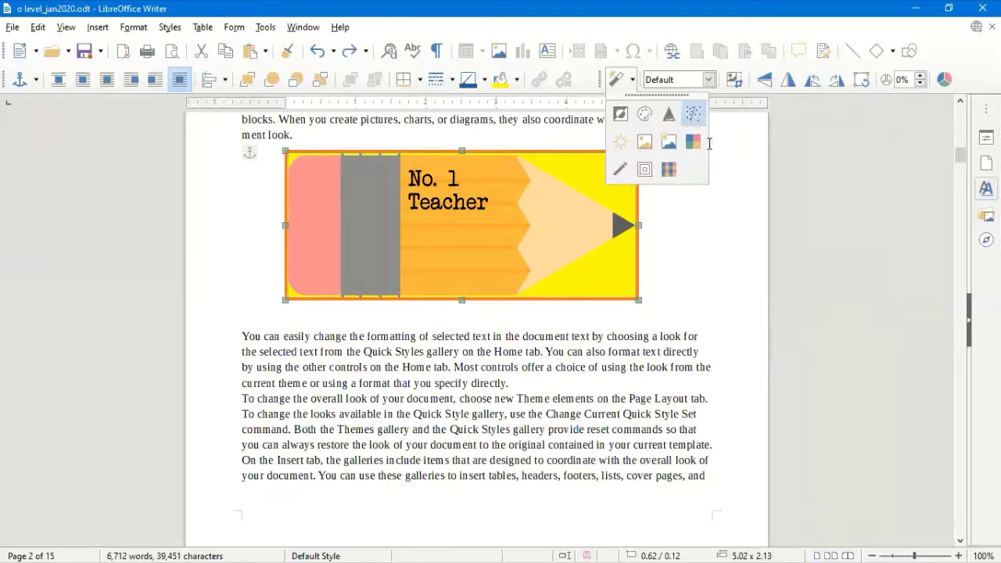
{"action": "left_click", "coordinate": [698, 118]}
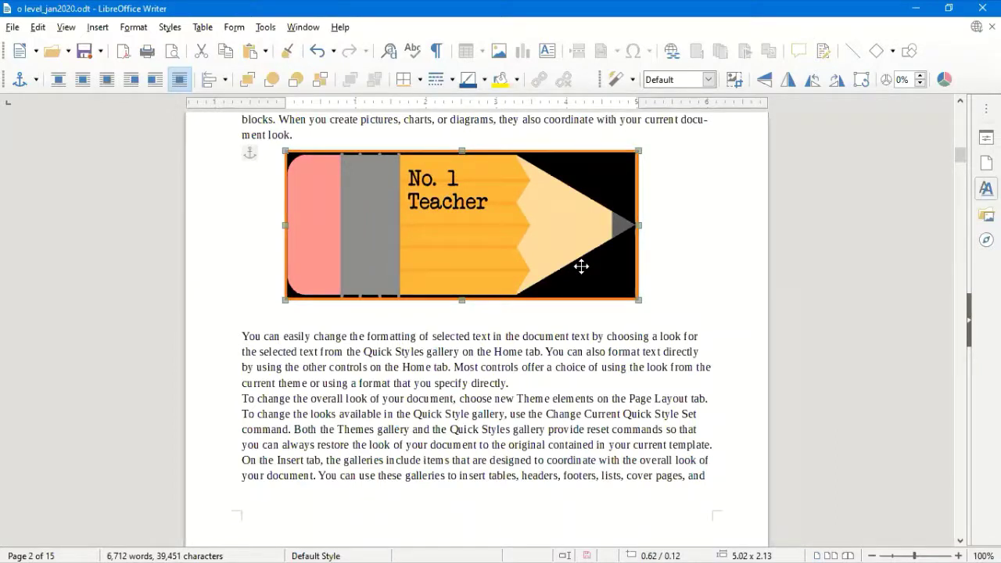
{"action": "key", "text": "ctrl+z"}
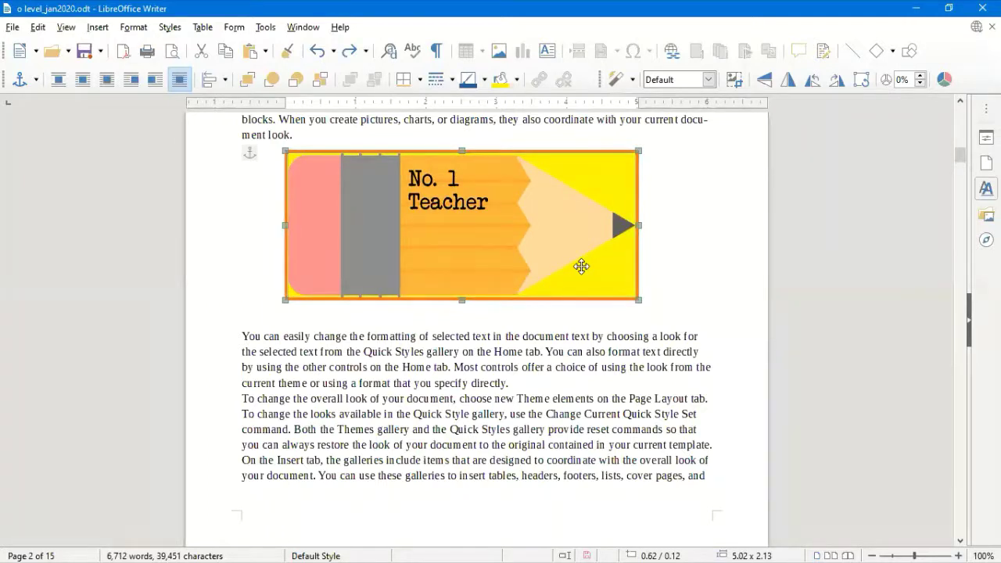
Step: Apply the Solarization filter to the pencil image with a 67% threshold value and Invert turned off
{"action": "left_click", "coordinate": [630, 81]}
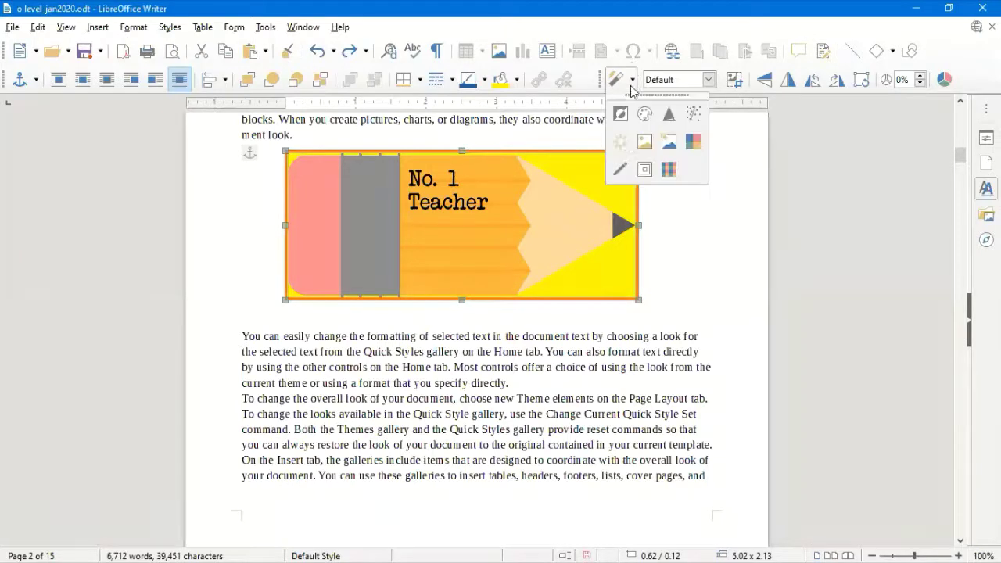
{"action": "left_click", "coordinate": [625, 146]}
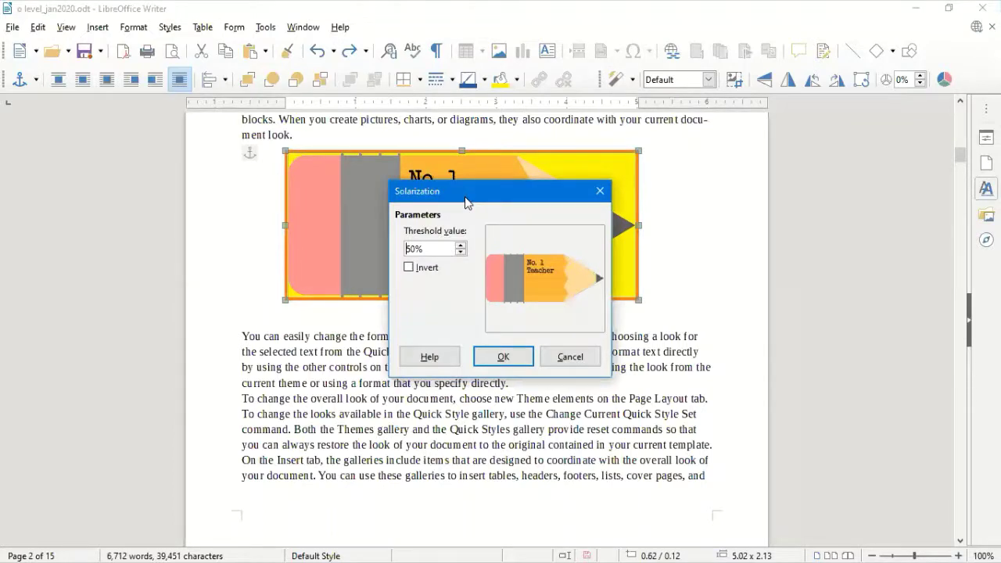
{"action": "left_click_drag", "start_coordinate": [465, 202], "coordinate": [735, 180]}
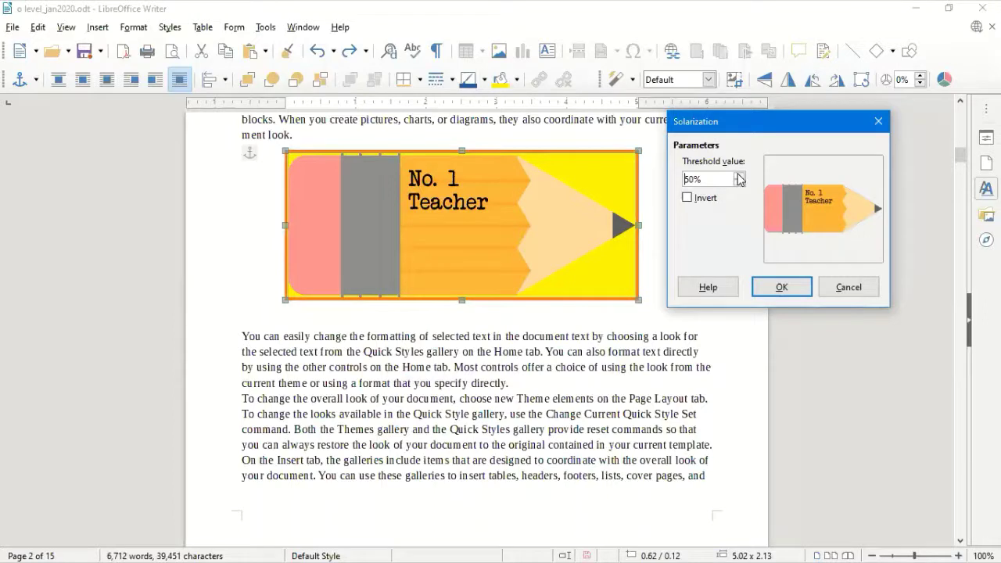
{"action": "left_click", "coordinate": [739, 176]}
{"action": "left_click", "coordinate": [739, 175]}
{"action": "left_click", "coordinate": [687, 198]}
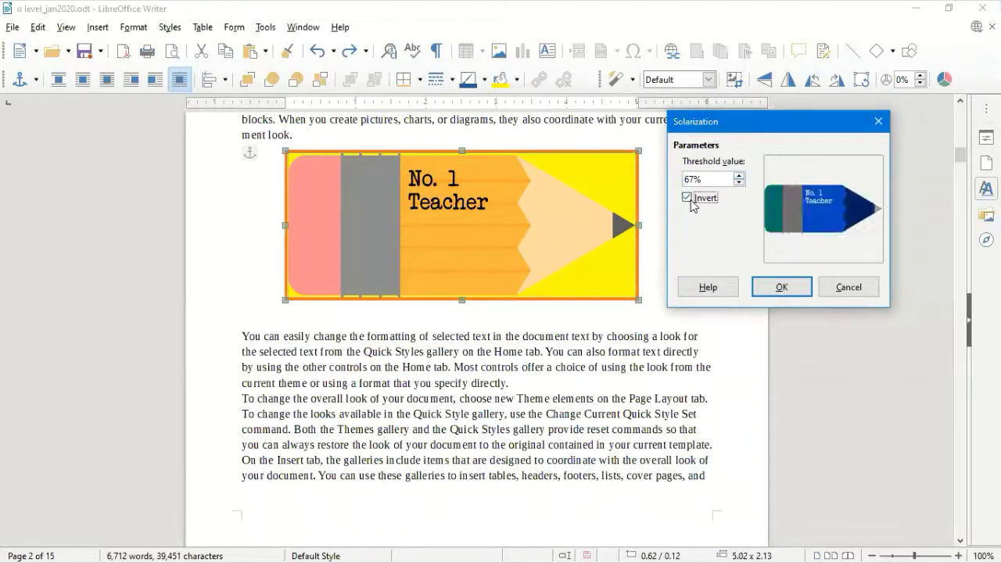
{"action": "key", "text": "space"}
{"action": "left_click", "coordinate": [782, 287]}
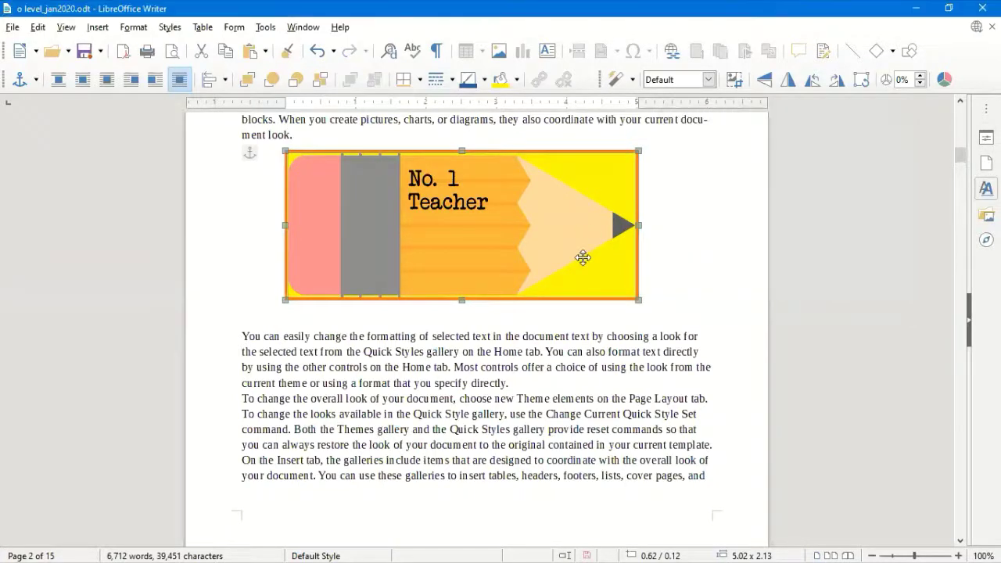
Step: Apply the Aging filter to the pencil image with an increased aging degree
{"action": "left_click", "coordinate": [632, 80]}
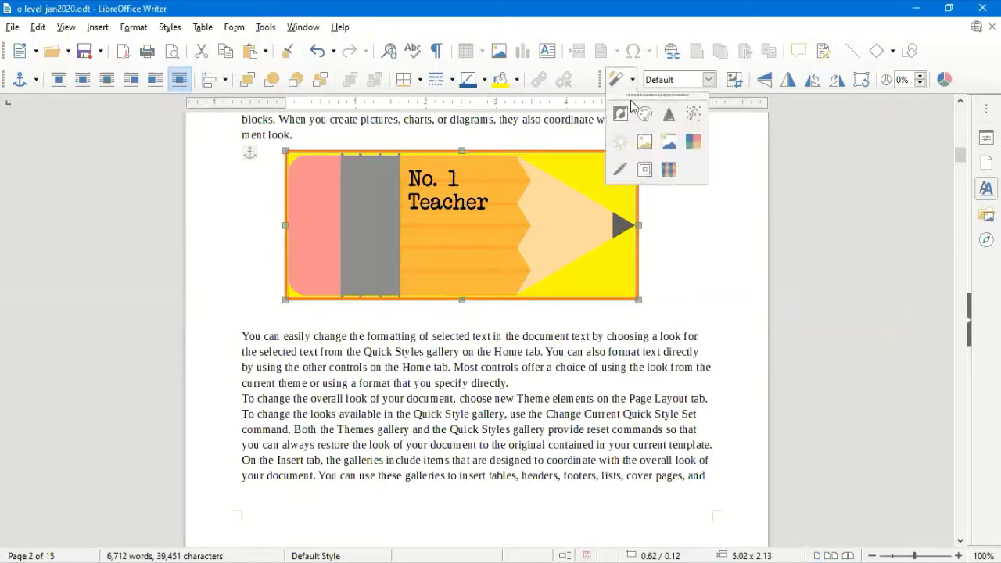
{"action": "left_click", "coordinate": [646, 146]}
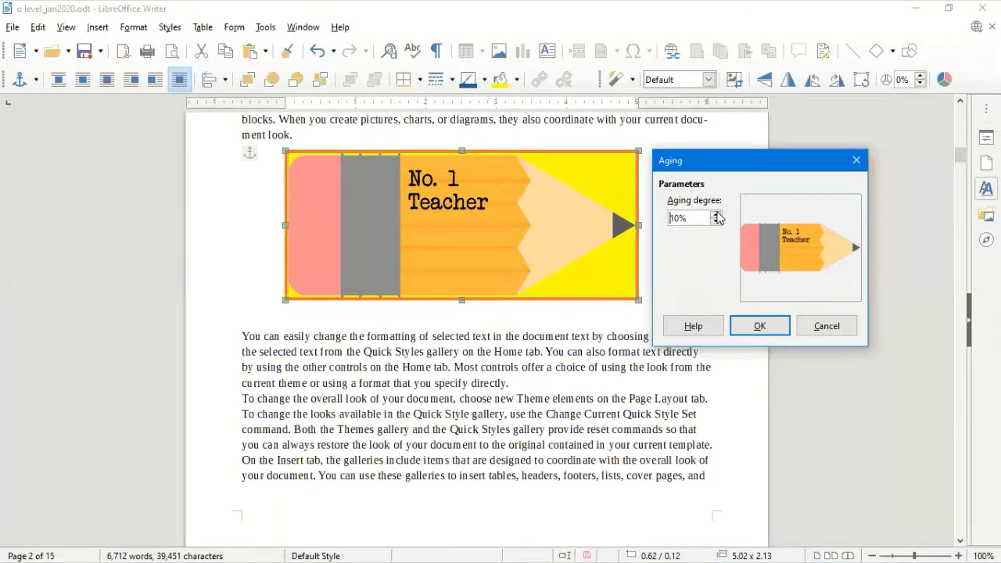
{"action": "left_click", "coordinate": [716, 215]}
{"action": "left_click", "coordinate": [755, 327]}
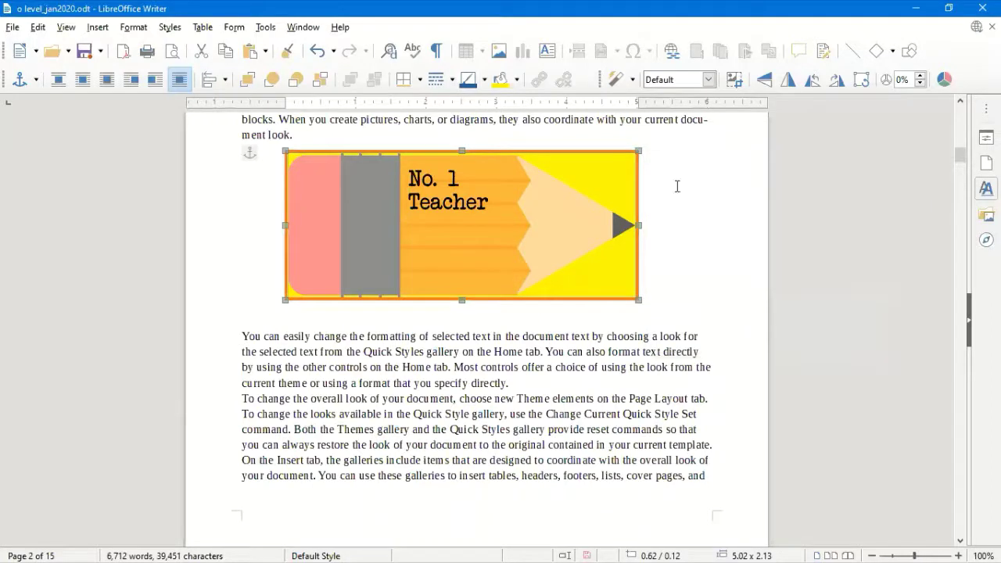
Step: Try the Posterize filter on the pencil image with an increased number of poster colors and undo it
{"action": "left_click", "coordinate": [622, 80]}
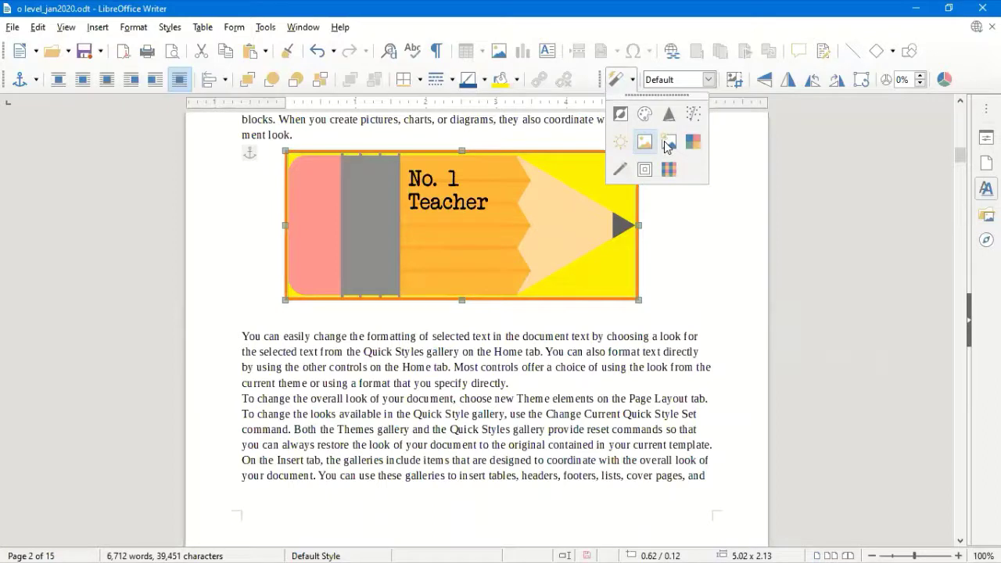
{"action": "left_click", "coordinate": [666, 143]}
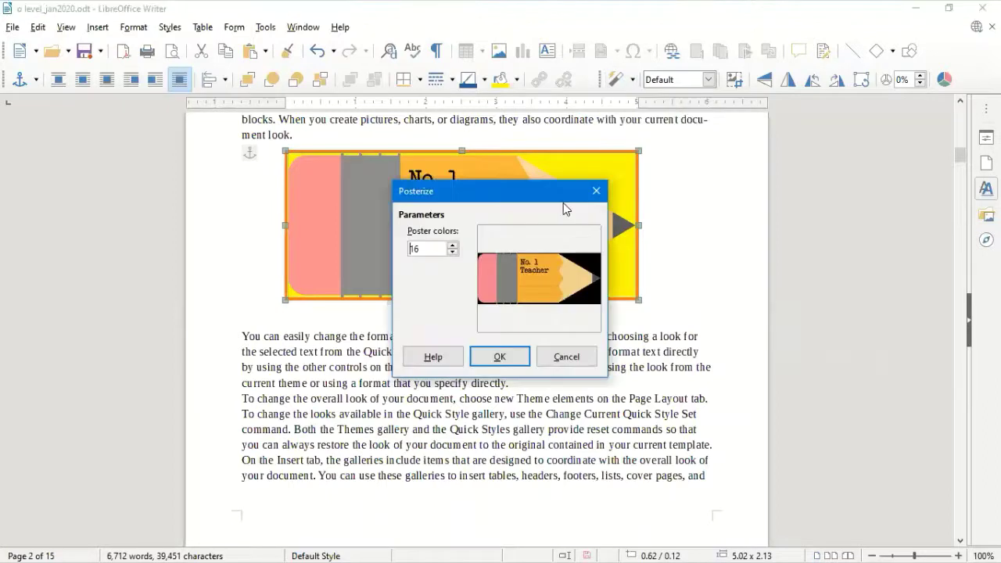
{"action": "left_click", "coordinate": [452, 246]}
{"action": "left_click", "coordinate": [487, 361]}
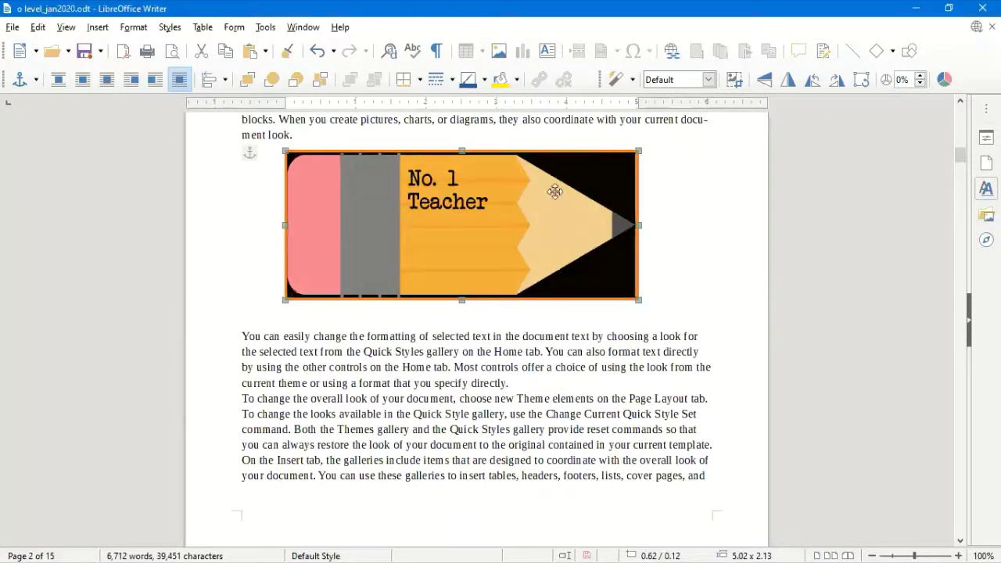
{"action": "left_click", "coordinate": [620, 81]}
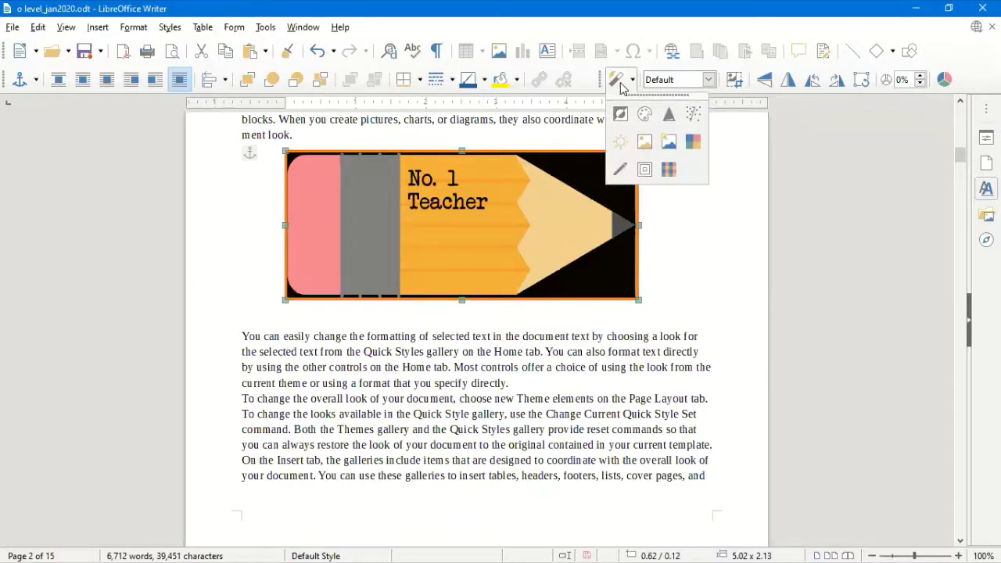
{"action": "key", "text": "ctrl+z"}
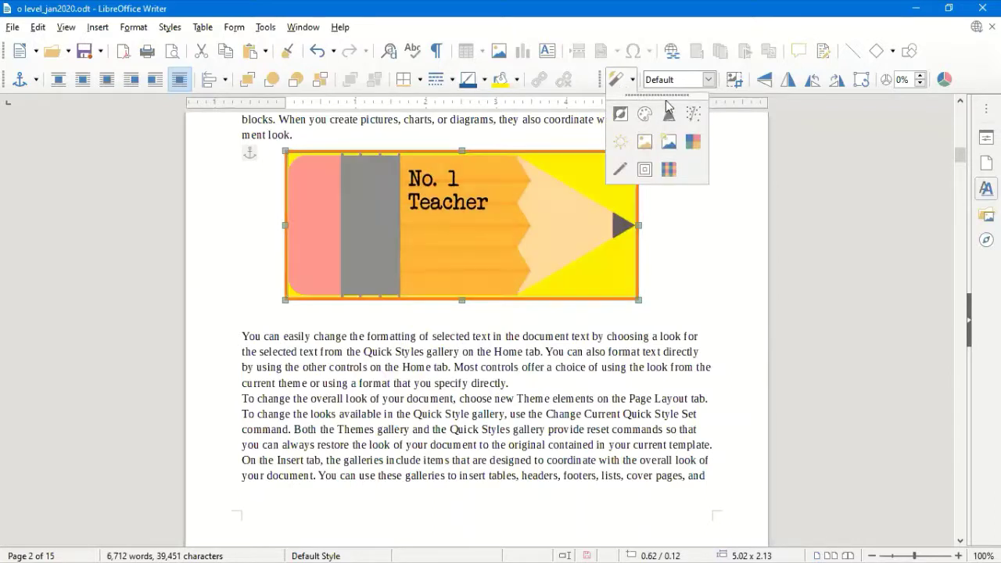
Step: Try the Pop Art filter on the pencil image and undo it
{"action": "left_click", "coordinate": [691, 149]}
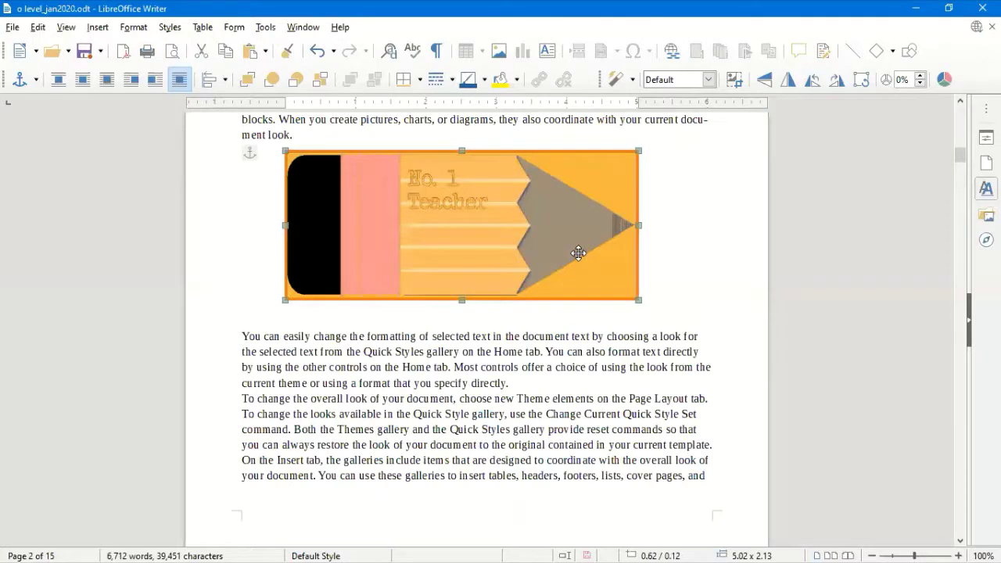
{"action": "key", "text": "ctrl+z"}
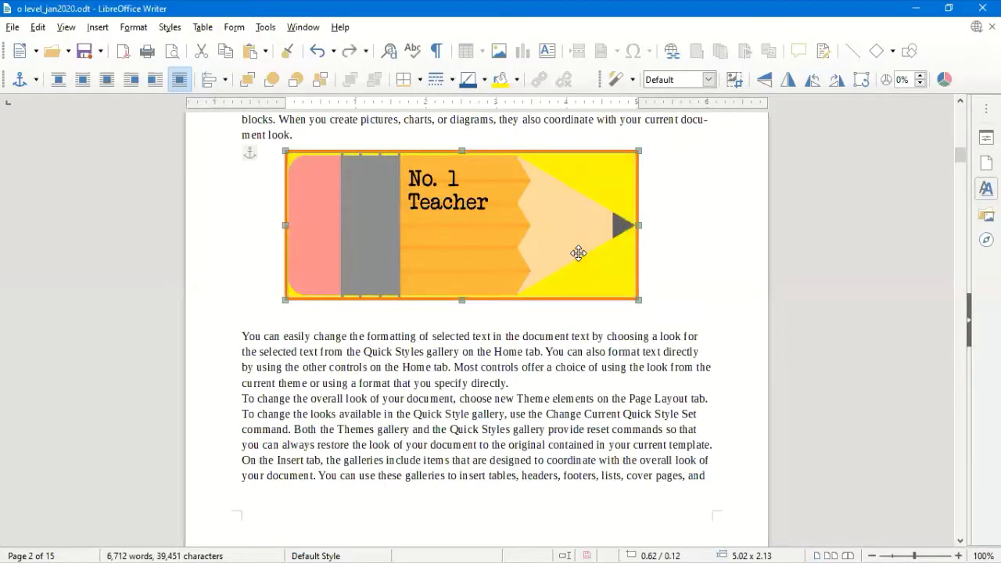
Step: Try the Charcoal Sketch filter on the pencil image and undo it
{"action": "left_click", "coordinate": [631, 81]}
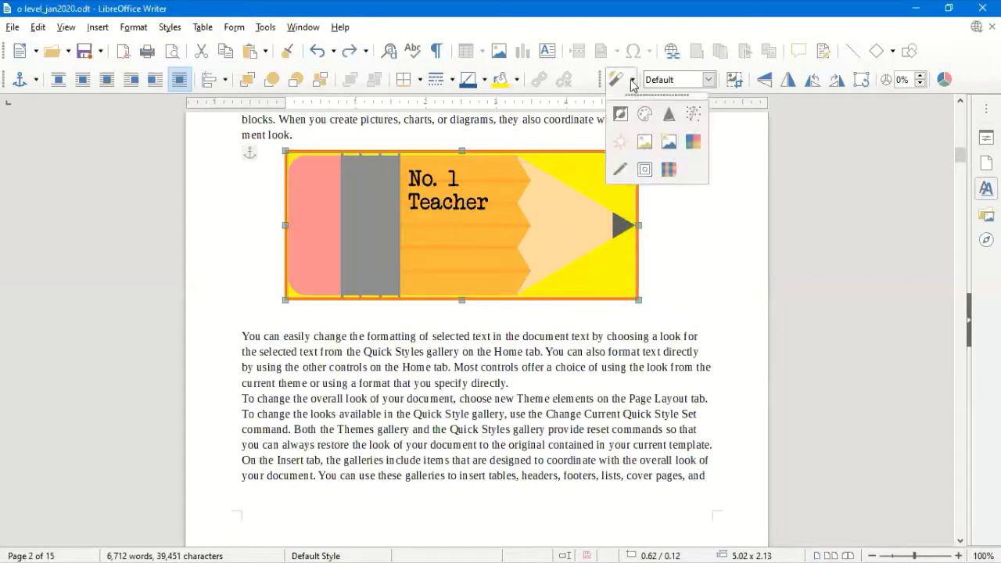
{"action": "left_click", "coordinate": [619, 171]}
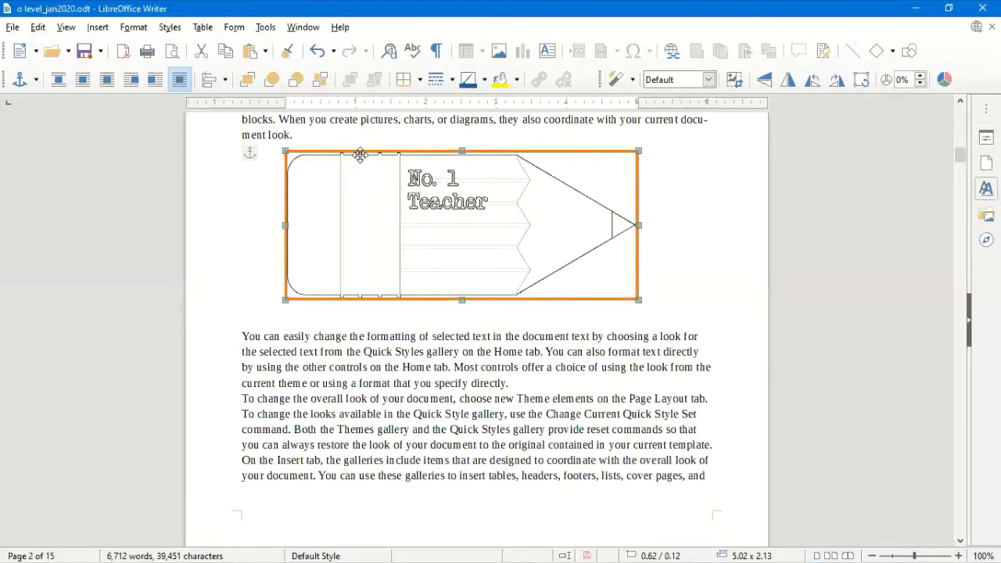
{"action": "key", "text": "ctrl+z"}
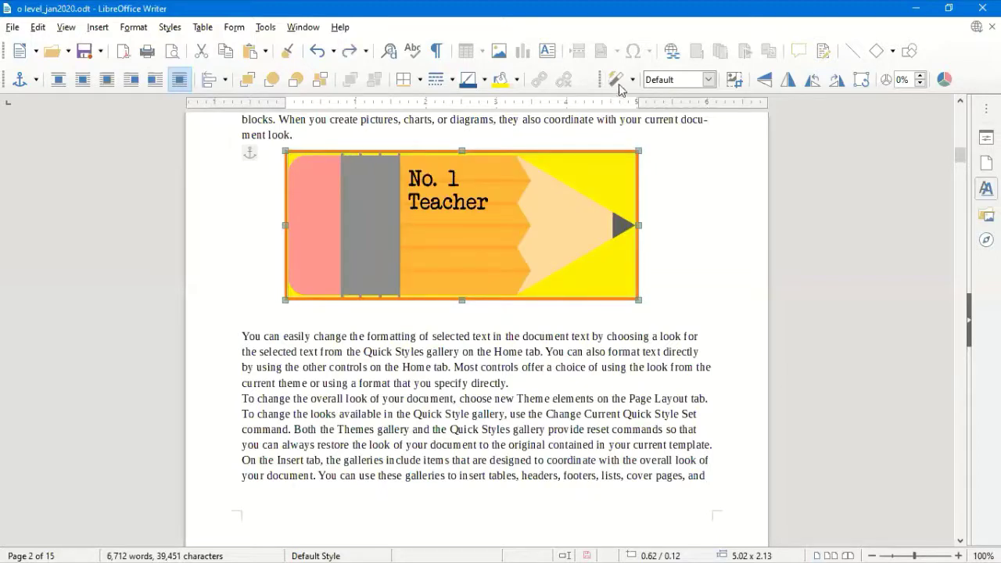
Step: Try the Relief filter on the pencil image with the light source at the top centre and undo it
{"action": "left_click", "coordinate": [618, 81]}
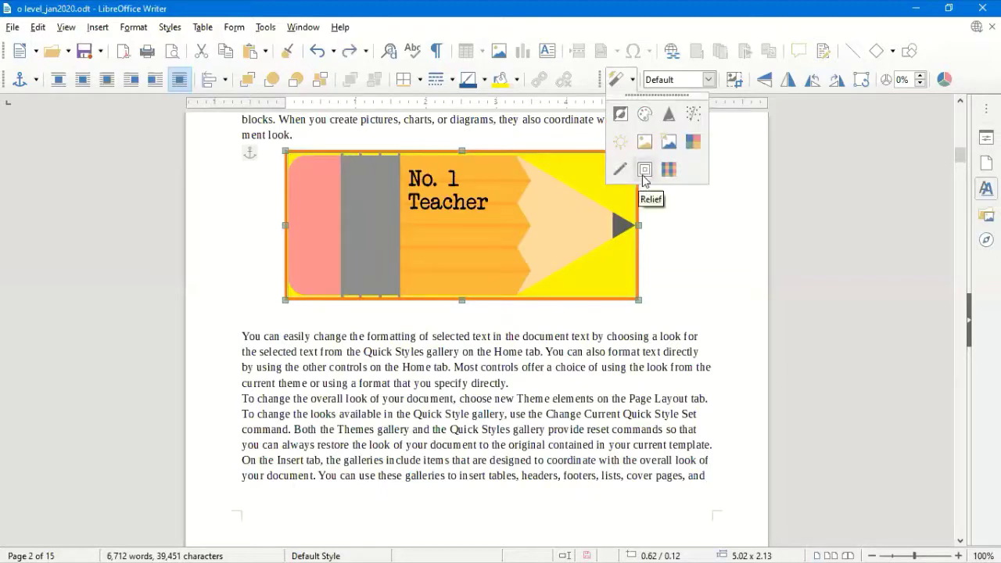
{"action": "left_click", "coordinate": [644, 175]}
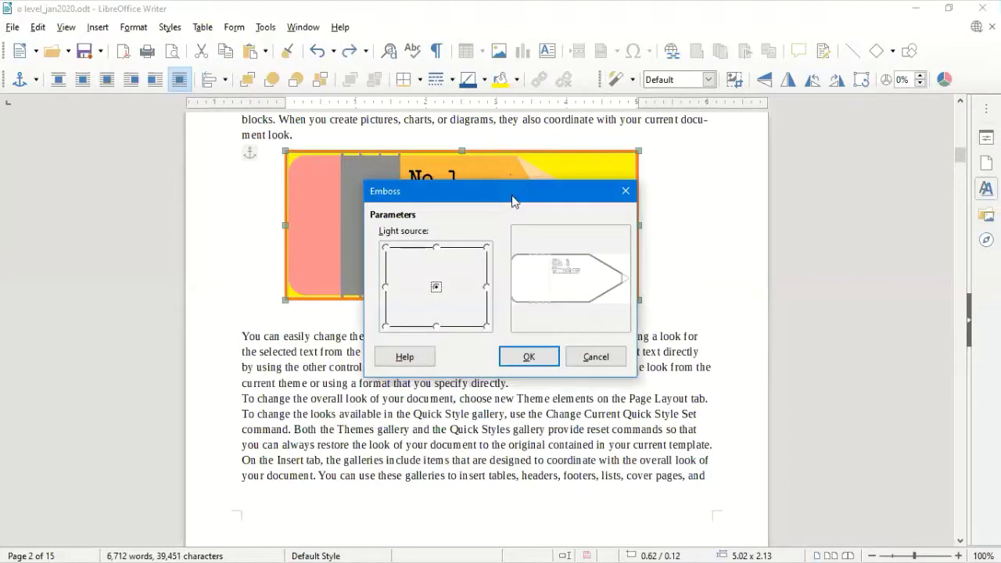
{"action": "left_click_drag", "start_coordinate": [512, 202], "coordinate": [799, 119]}
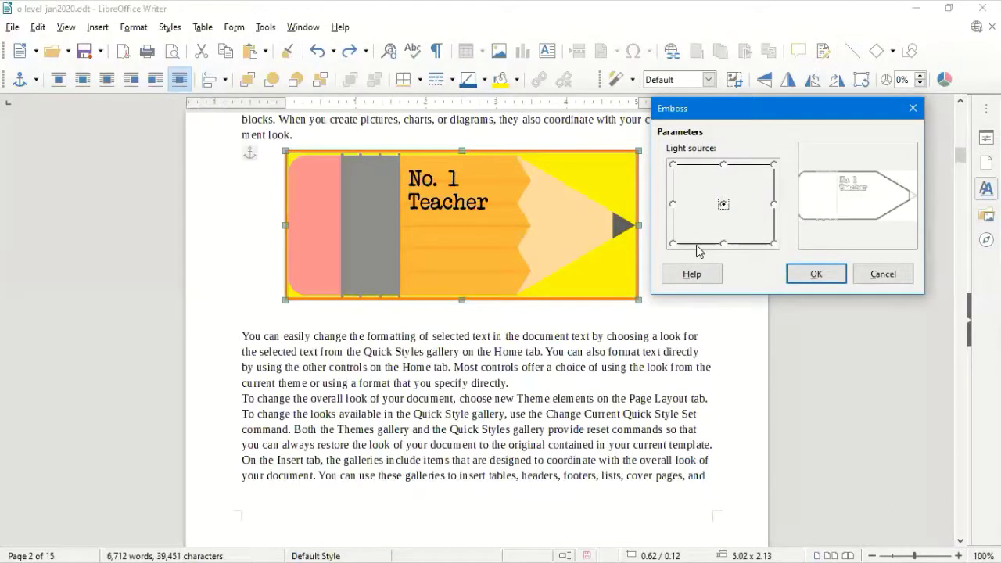
{"action": "left_click", "coordinate": [722, 164]}
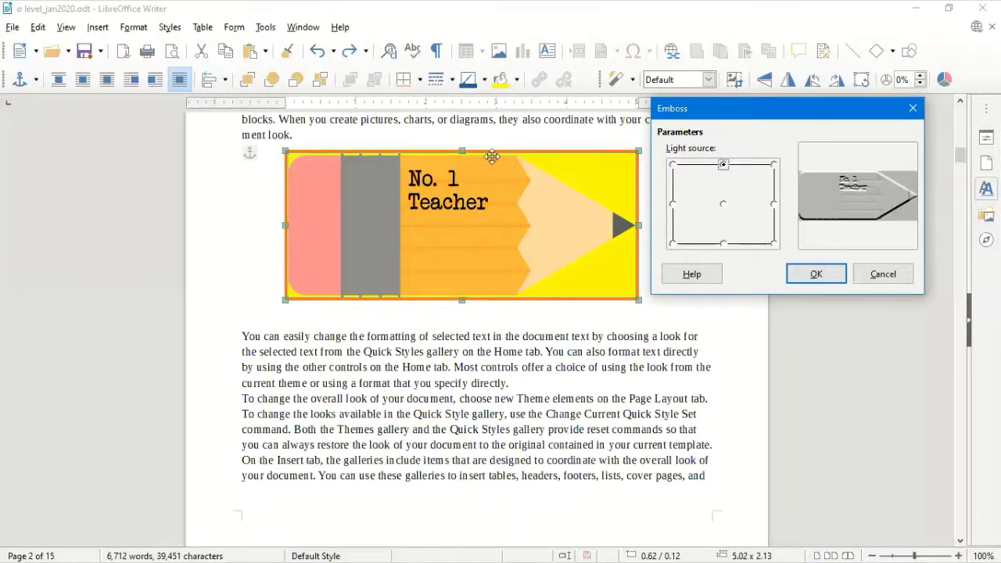
{"action": "key", "text": "Return"}
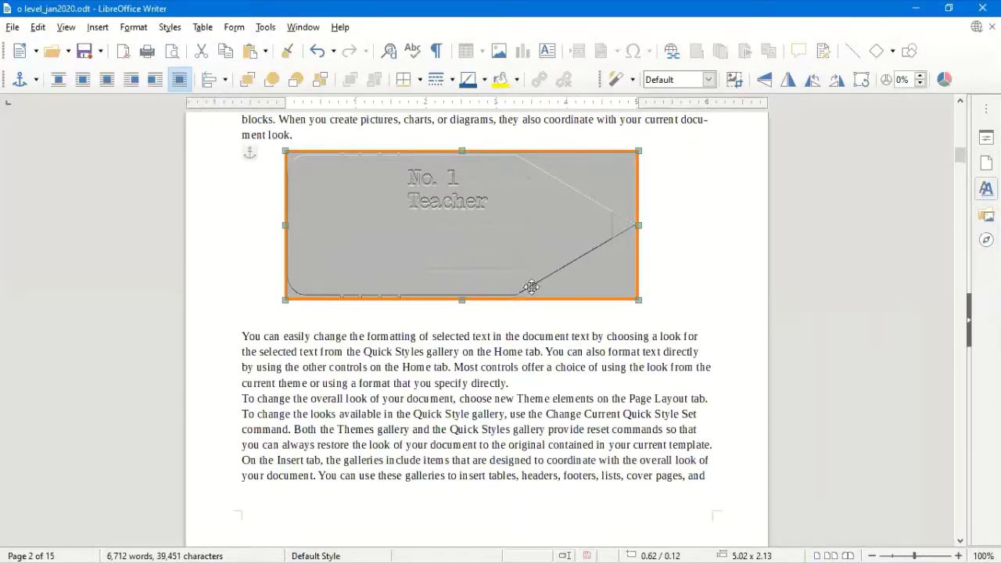
{"action": "key", "text": "ctrl+z"}
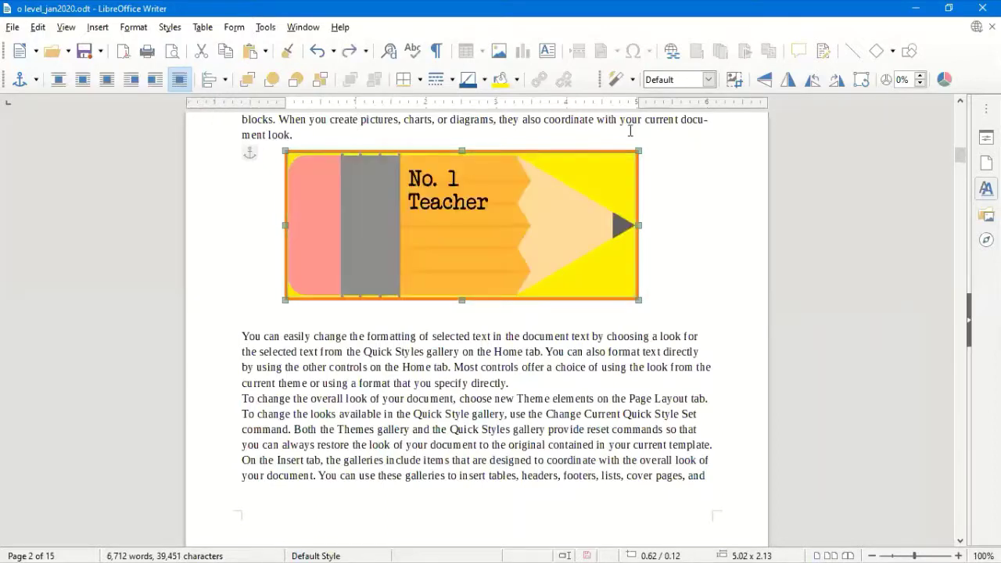
Step: Try the Mosaic filter on the pencil image with tile width and height both set to 50 pixels
{"action": "left_click", "coordinate": [620, 81]}
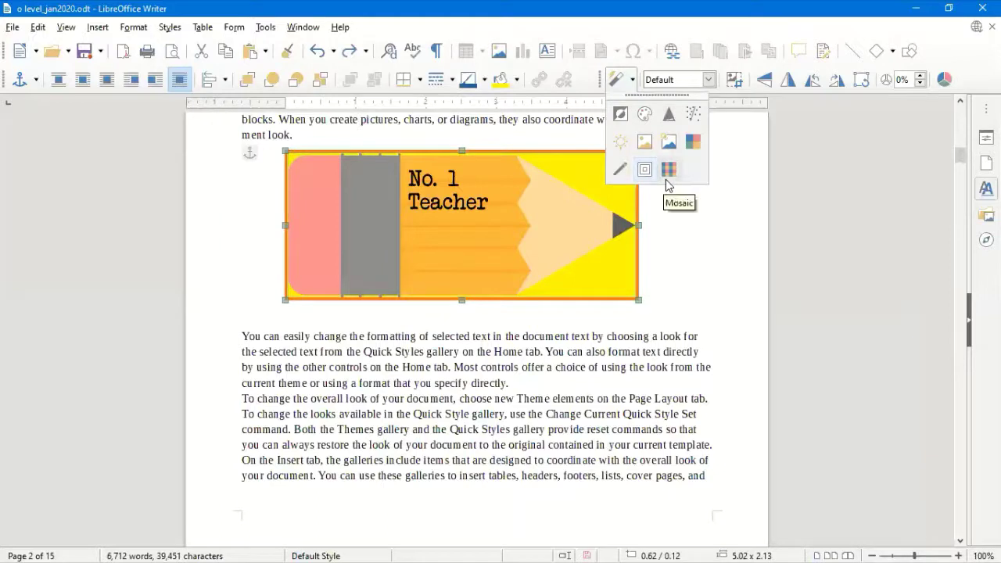
{"action": "left_click", "coordinate": [665, 179]}
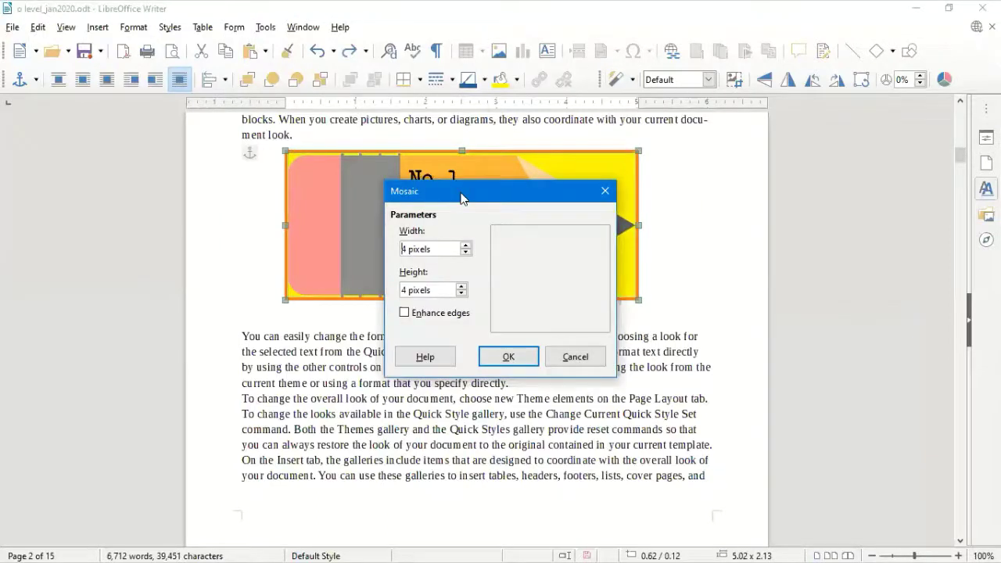
{"action": "left_click_drag", "start_coordinate": [462, 199], "coordinate": [730, 116]}
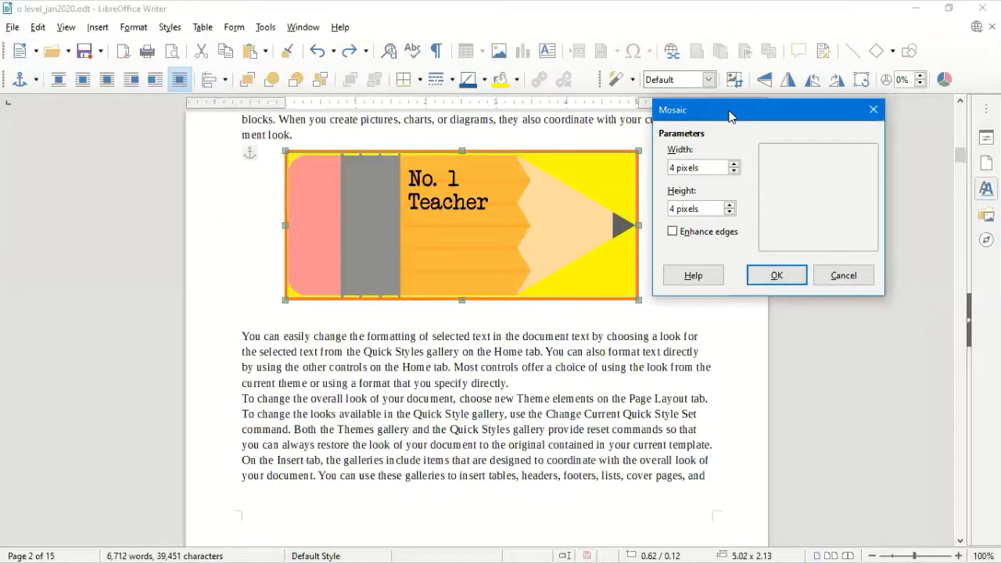
{"action": "left_click", "coordinate": [733, 163]}
{"action": "left_click", "coordinate": [733, 162]}
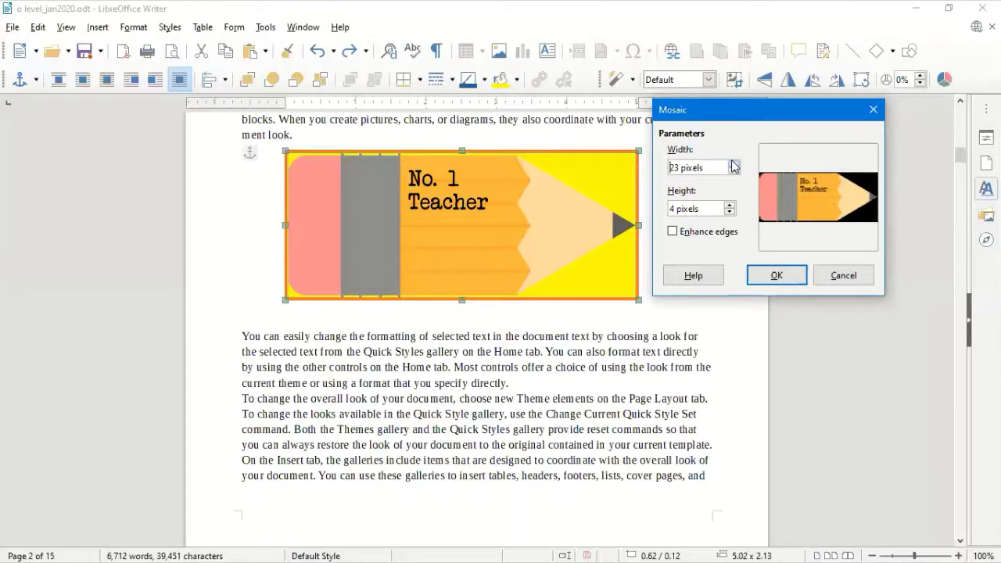
{"action": "left_click", "coordinate": [734, 163]}
{"action": "left_click", "coordinate": [734, 163]}
{"action": "double_click", "coordinate": [671, 209]}
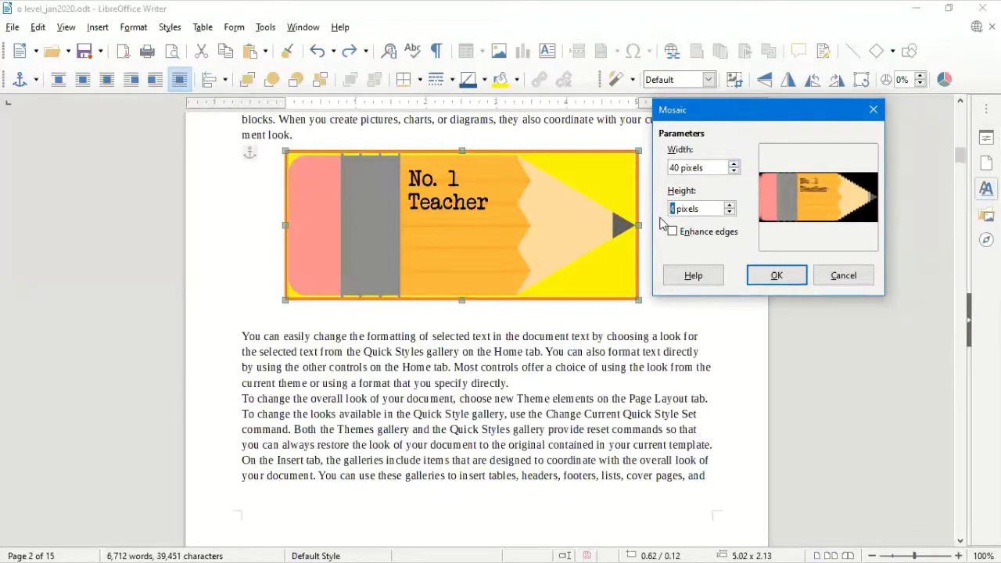
{"action": "type", "text": "50"}
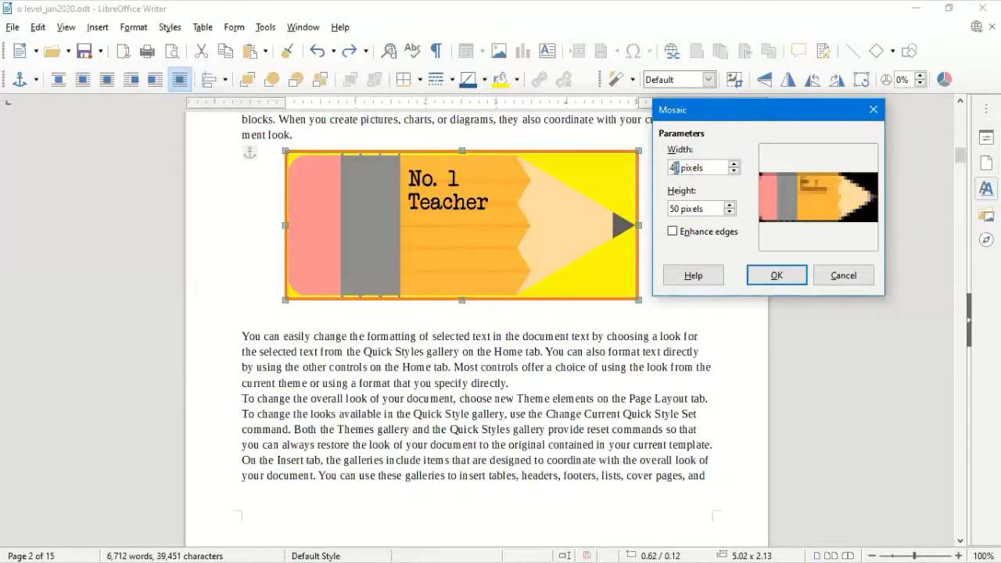
{"action": "double_click", "coordinate": [672, 167]}
{"action": "type", "text": "50"}
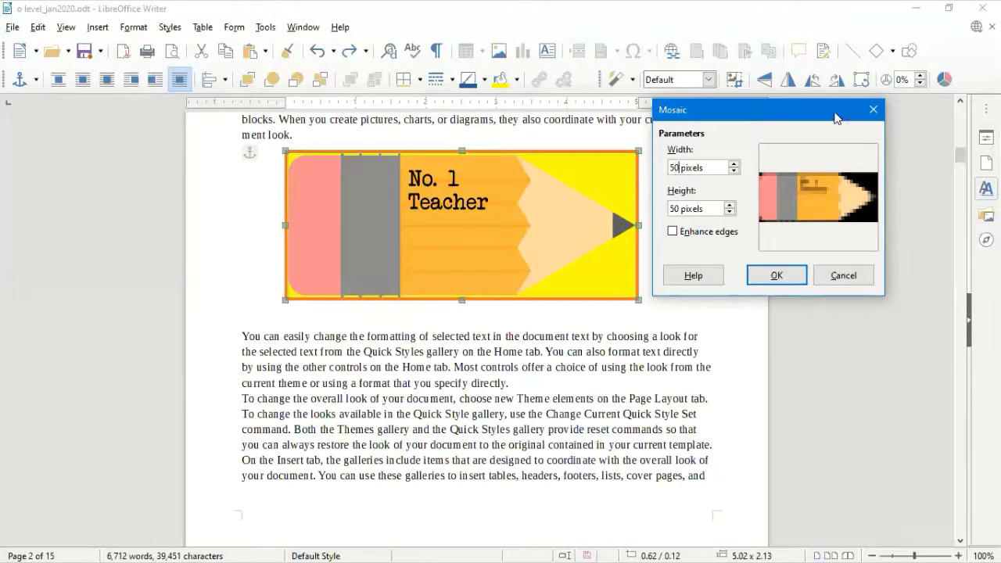
{"action": "left_click", "coordinate": [776, 278]}
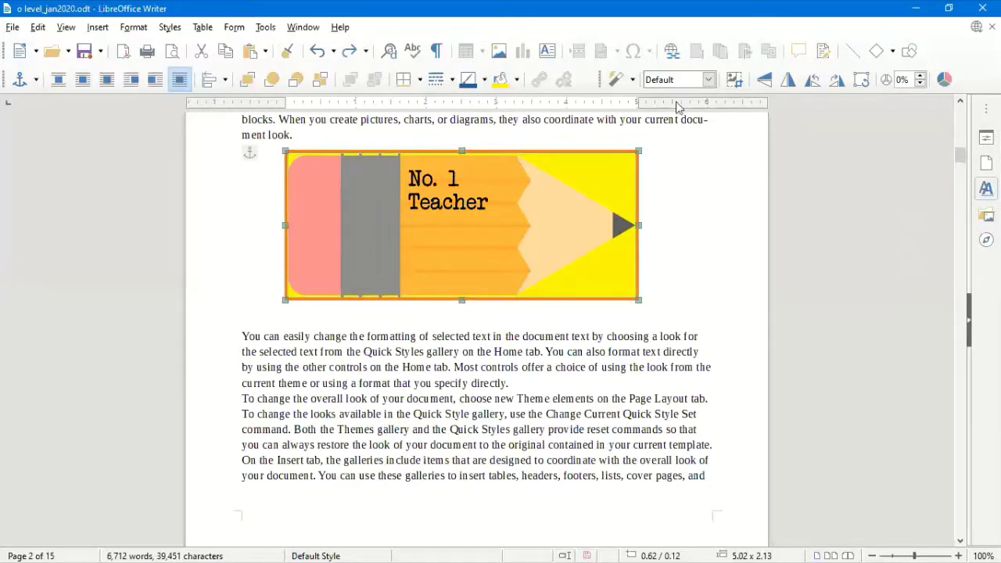
{"action": "left_click", "coordinate": [614, 87]}
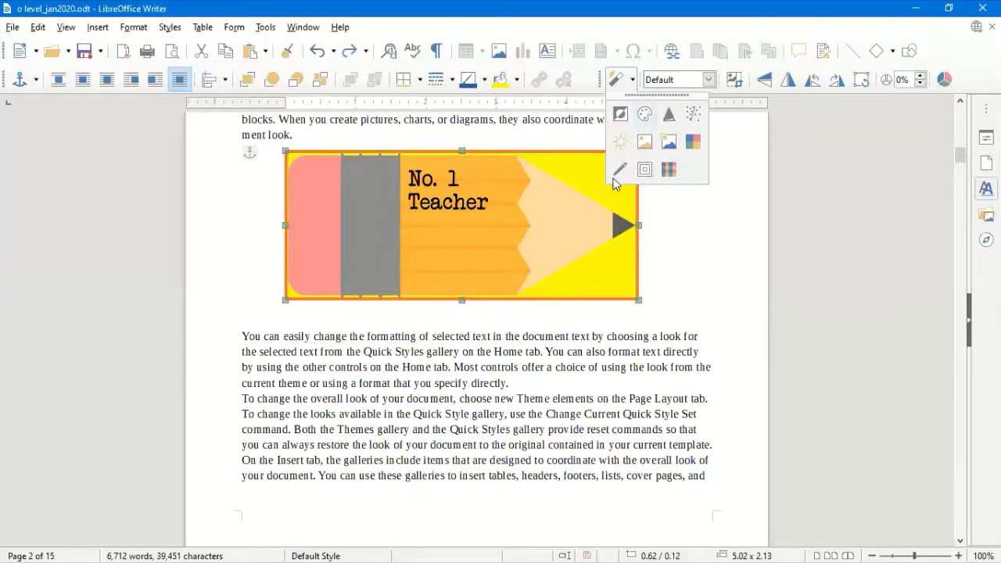
{"action": "left_click", "coordinate": [615, 81]}
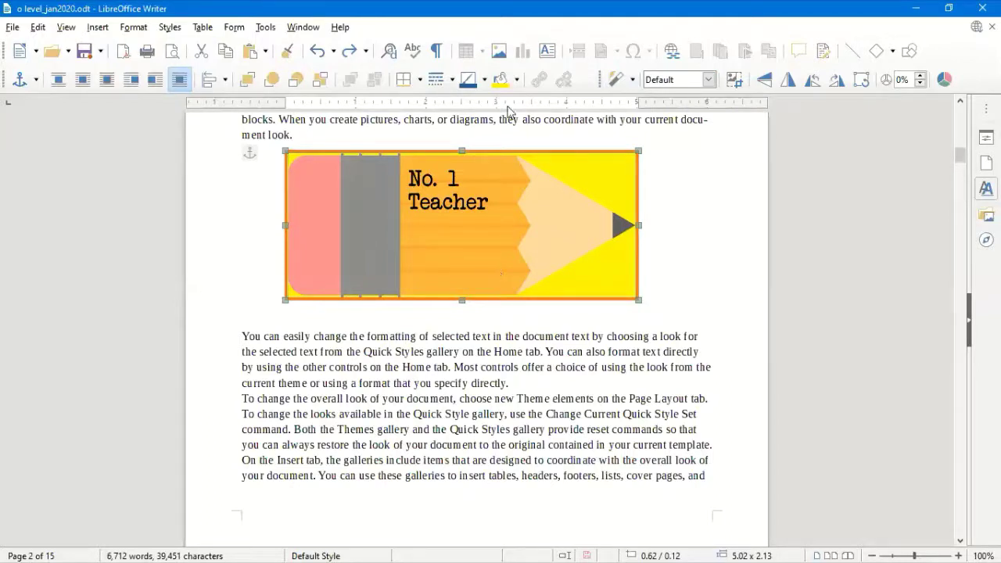
Step: Set the pencil image's background color to No Fill and remove all its borders
{"action": "left_click", "coordinate": [516, 79]}
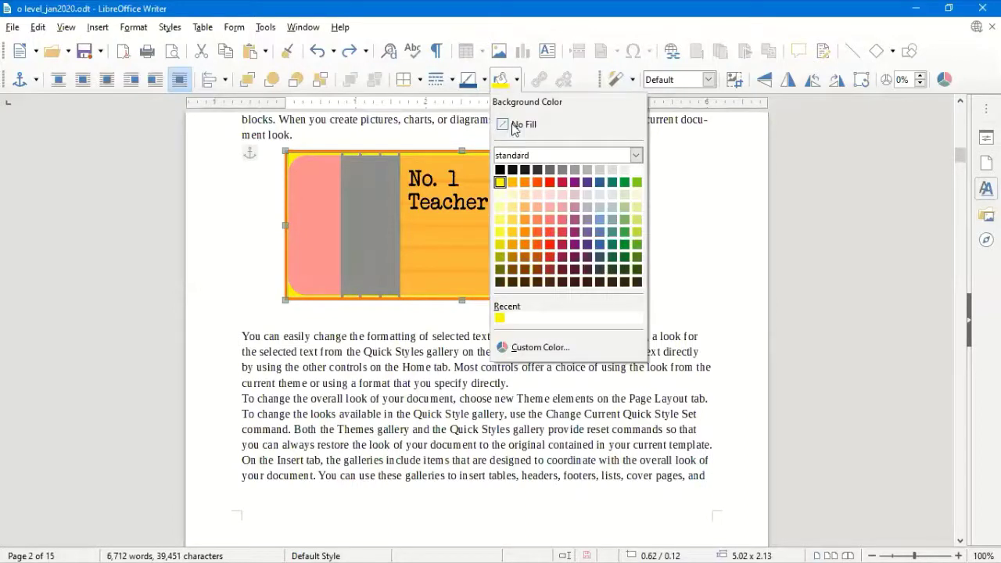
{"action": "key", "text": "Return"}
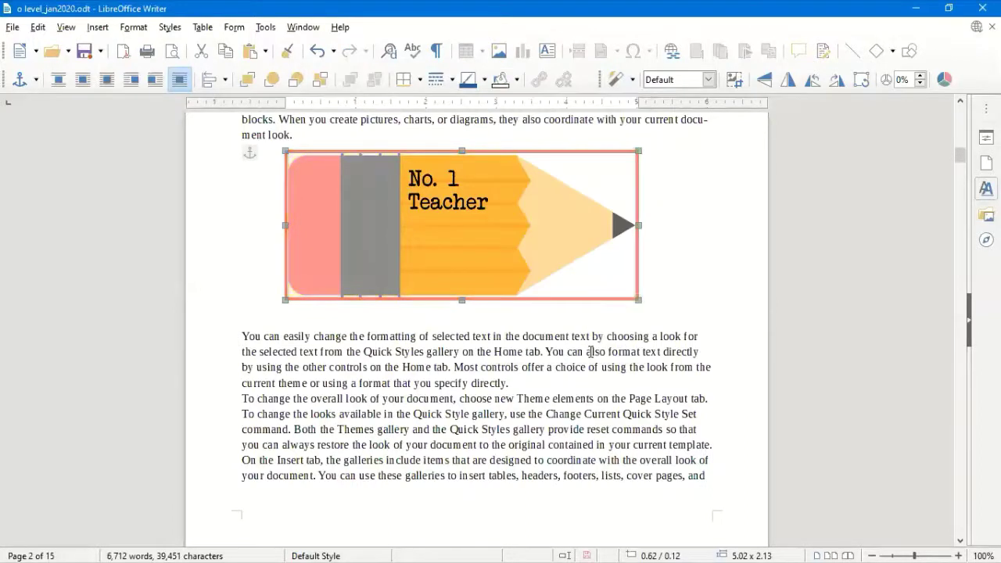
{"action": "left_click", "coordinate": [419, 80]}
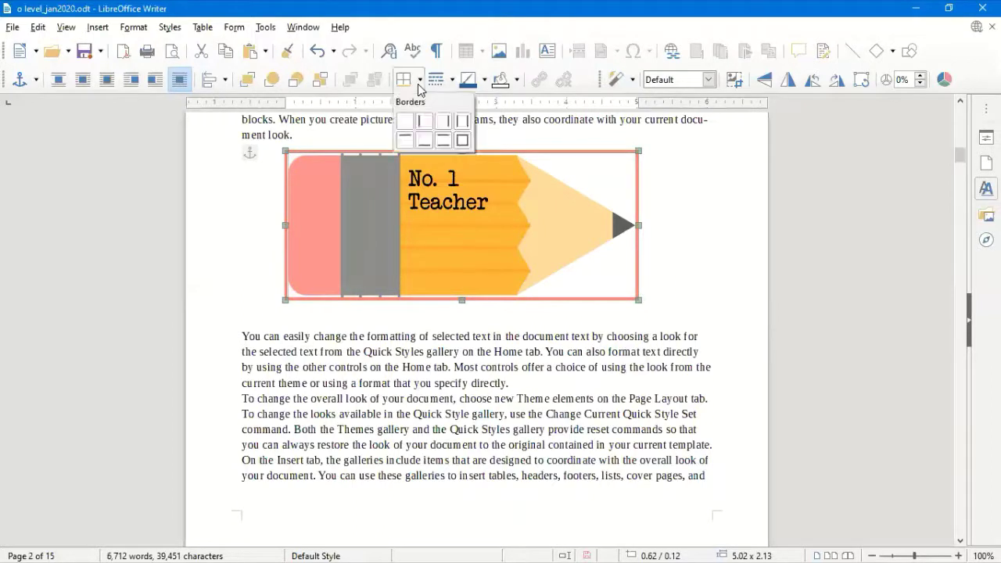
{"action": "left_click", "coordinate": [399, 123]}
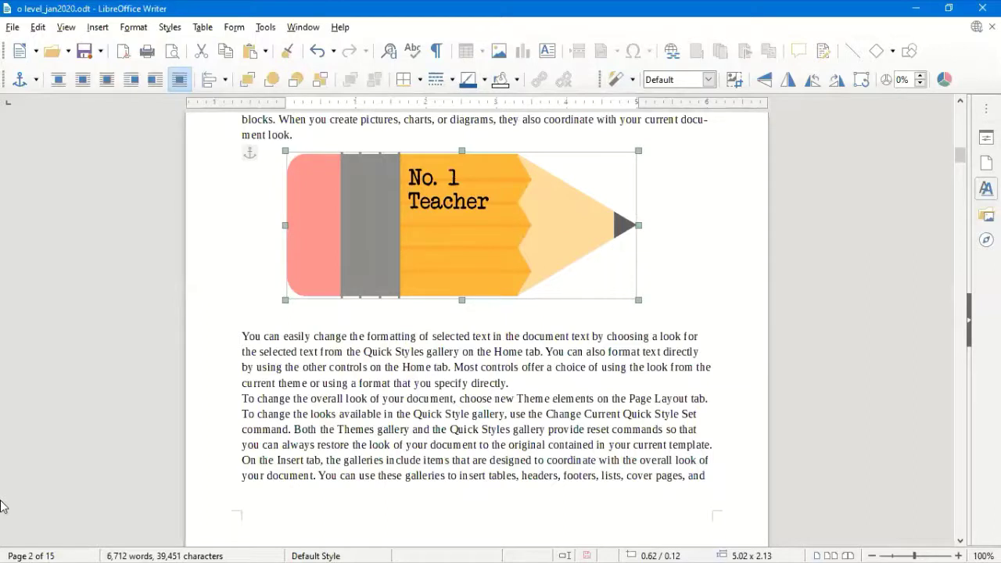
Step: Try the Grayscale and Black/White image modes on the pencil image
{"action": "left_click", "coordinate": [710, 83]}
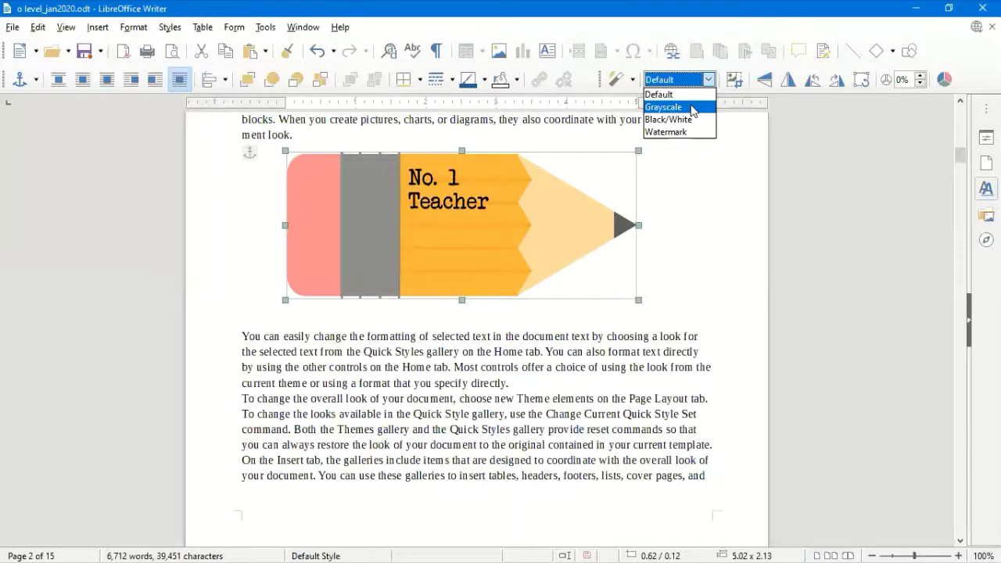
{"action": "left_click", "coordinate": [692, 109]}
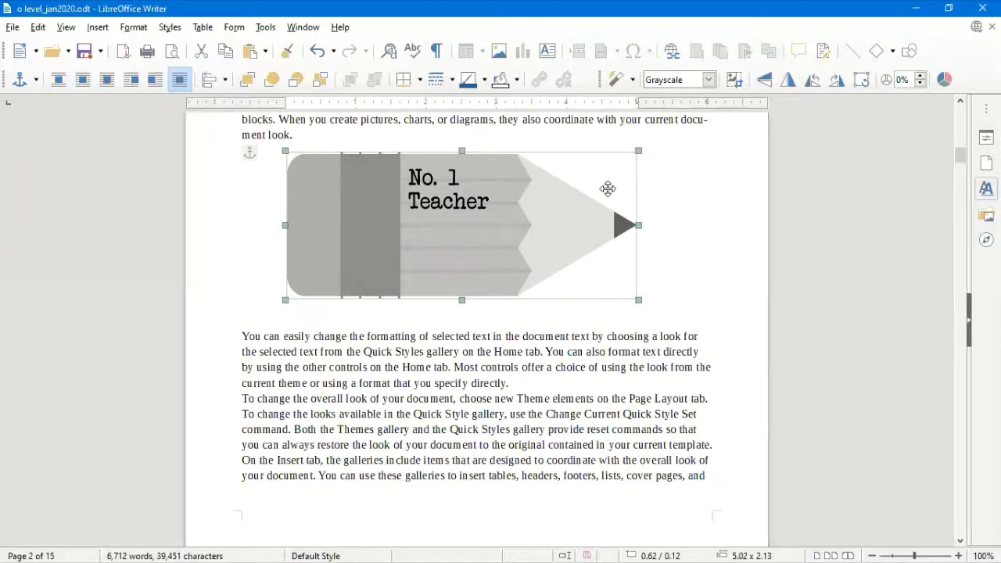
{"action": "left_click", "coordinate": [710, 81]}
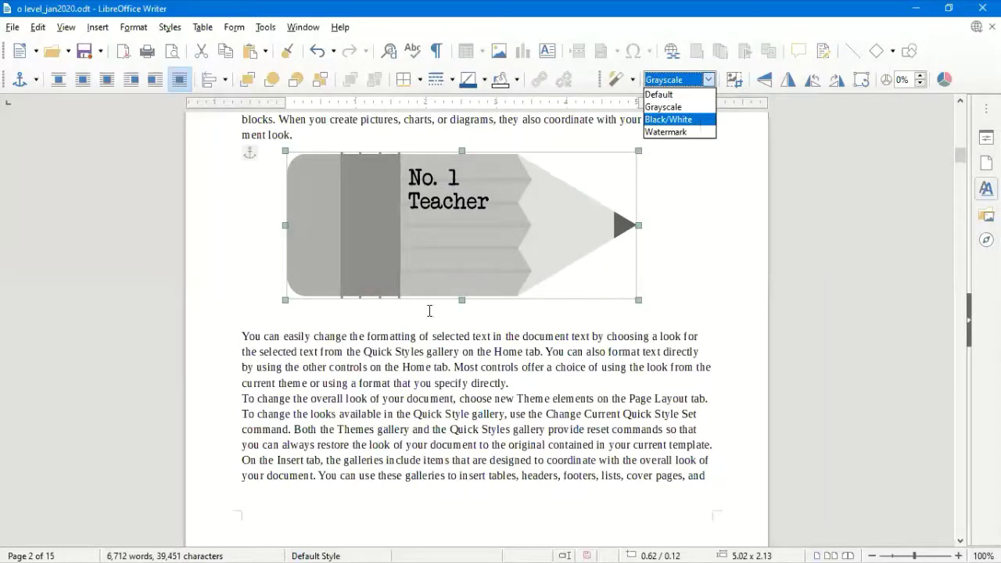
{"action": "key", "text": "Return"}
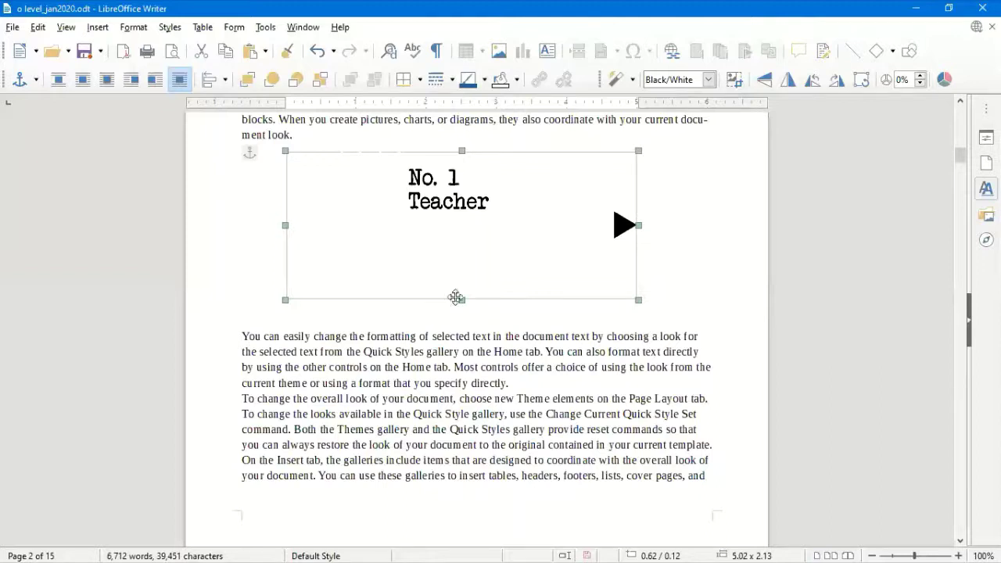
Step: Try the Watermark image mode on the pencil image and undo the image mode changes
{"action": "left_click", "coordinate": [708, 79]}
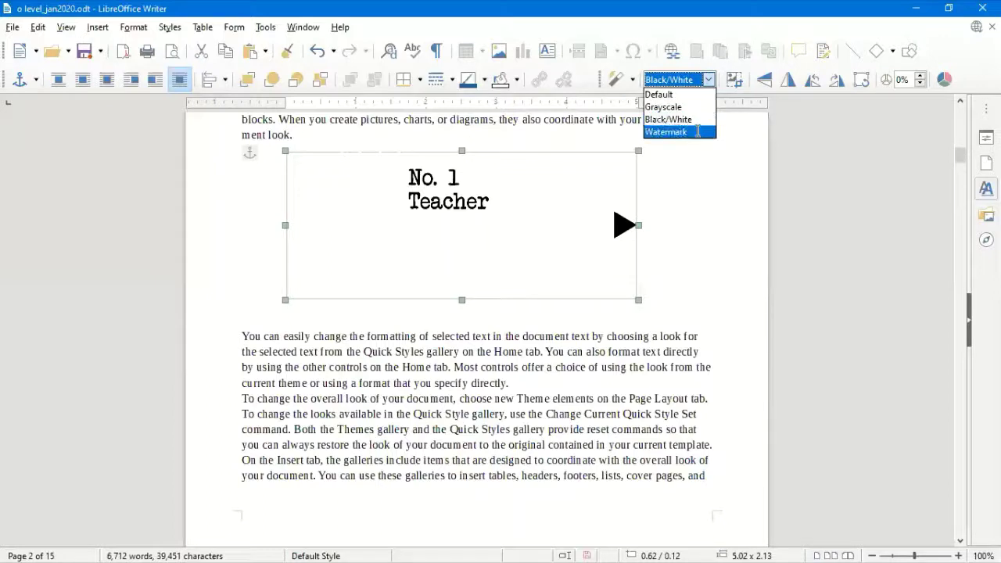
{"action": "left_click", "coordinate": [696, 132]}
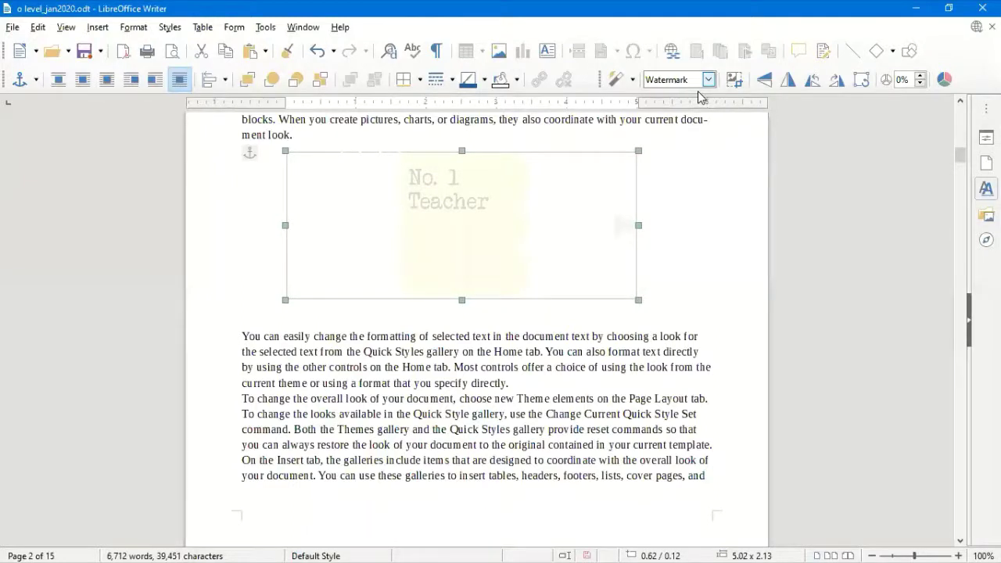
{"action": "key", "text": "ctrl+z"}
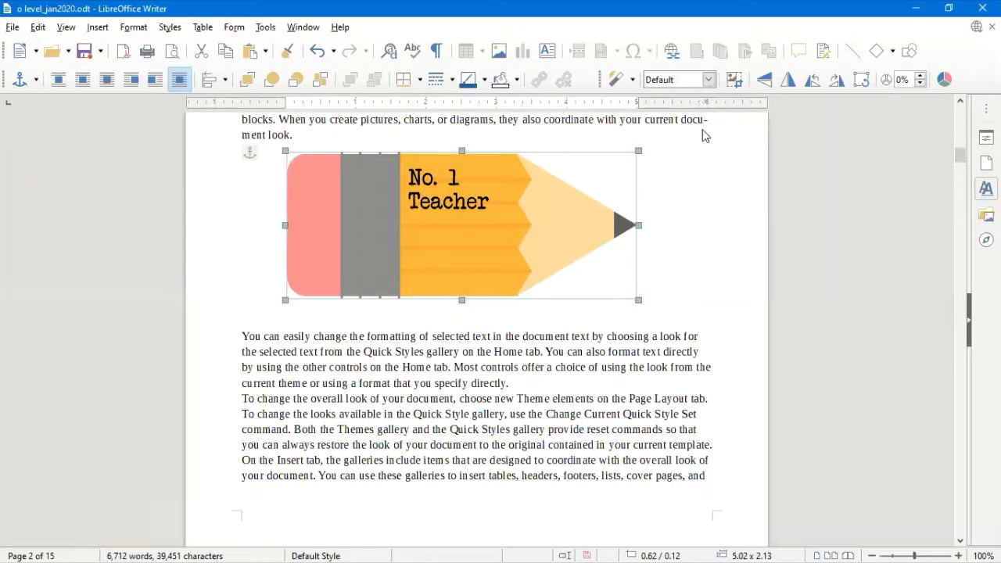
Step: Apply the Watermark image mode to the pencil image again and reset its mode to Default
{"action": "left_click", "coordinate": [707, 79]}
{"action": "left_click", "coordinate": [703, 130]}
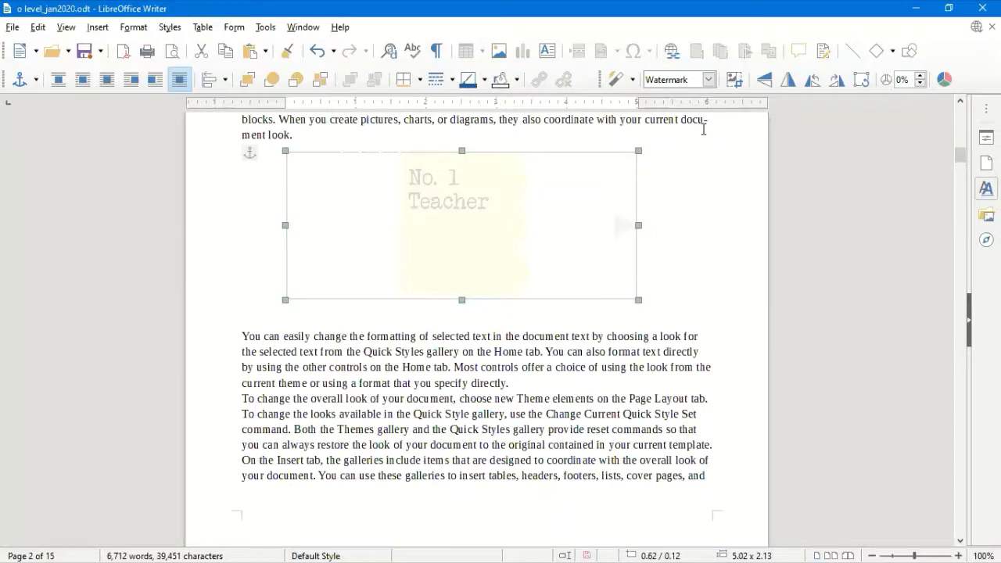
{"action": "left_click", "coordinate": [707, 81]}
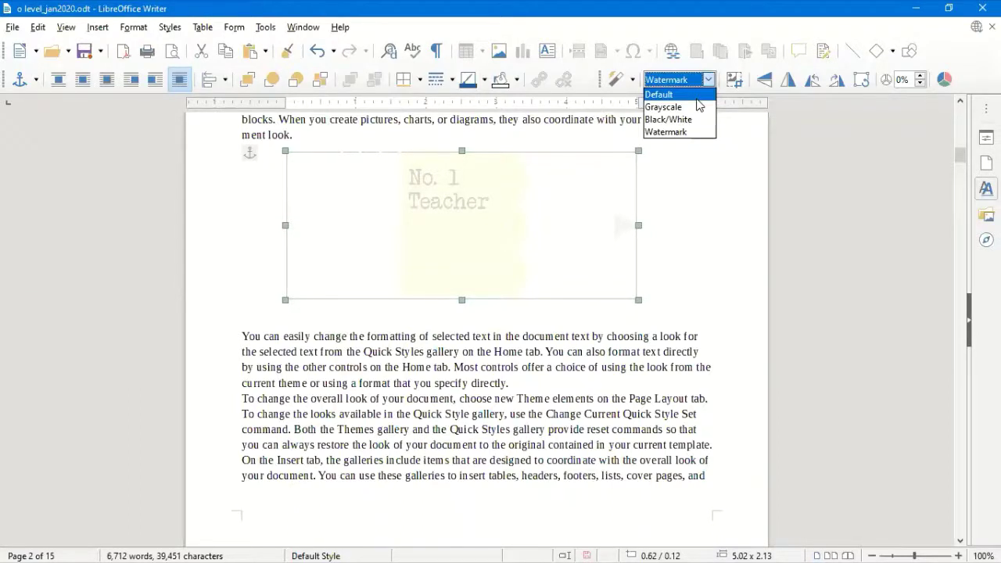
{"action": "left_click", "coordinate": [698, 98]}
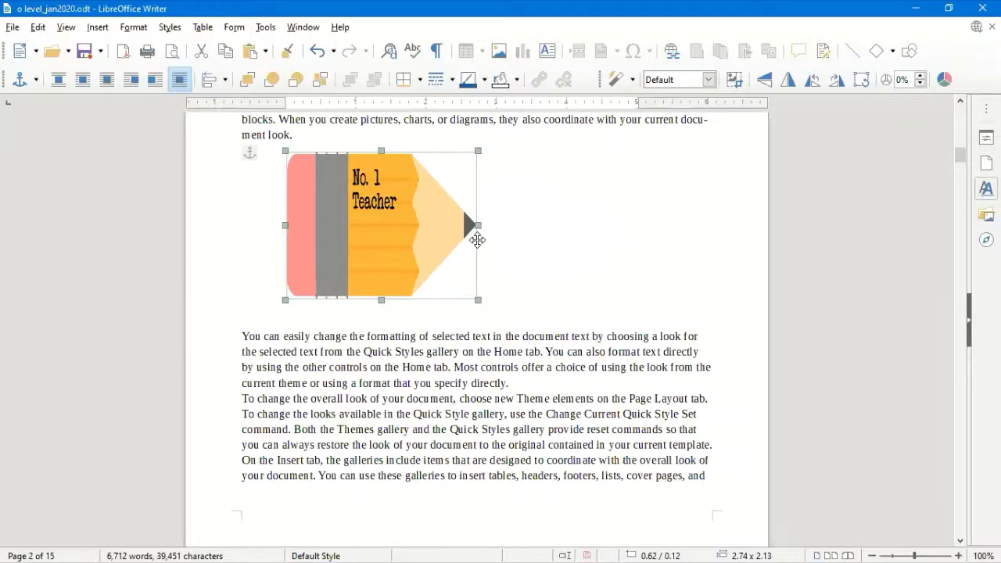
Step: Widen the pencil image horizontally to about 4.84 × 2.13
{"action": "left_click_drag", "start_coordinate": [478, 225], "coordinate": [626, 227]}
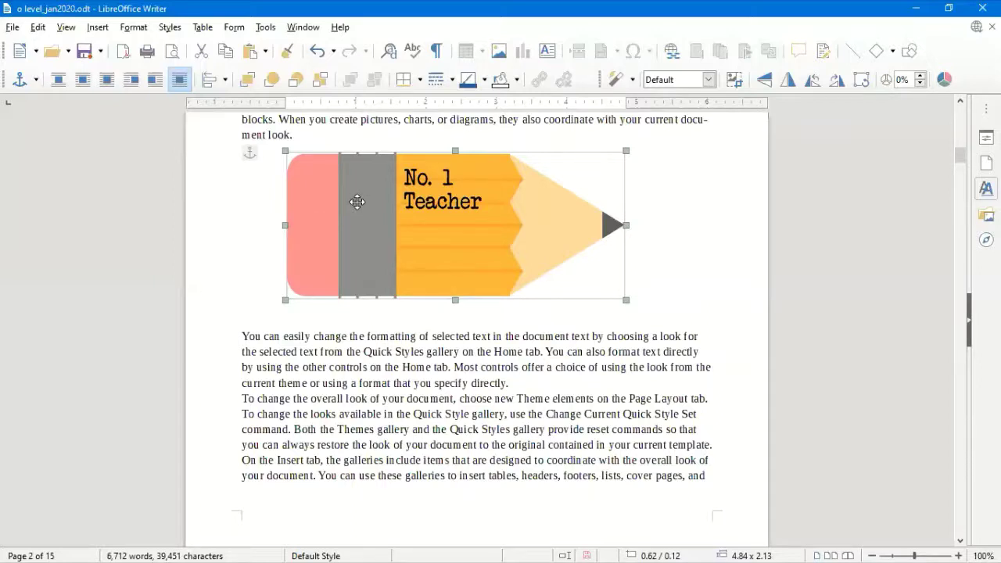
Step: Crop the eraser and grey band off the pencil image, leaving about 3.27 × 2.13, and reposition it below the paragraph
{"action": "left_click", "coordinate": [734, 82]}
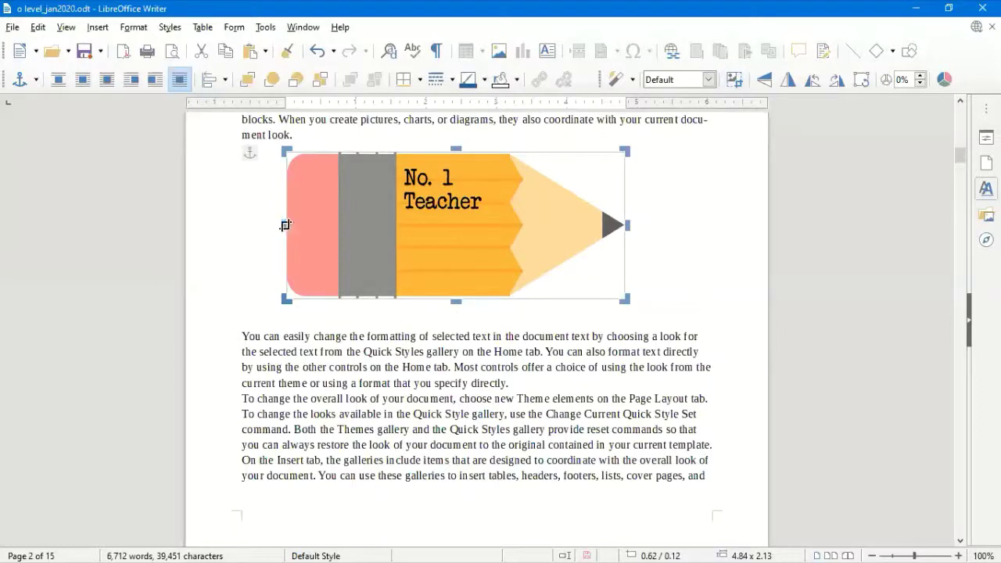
{"action": "left_click_drag", "start_coordinate": [391, 230], "coordinate": [397, 229]}
{"action": "left_click", "coordinate": [665, 257]}
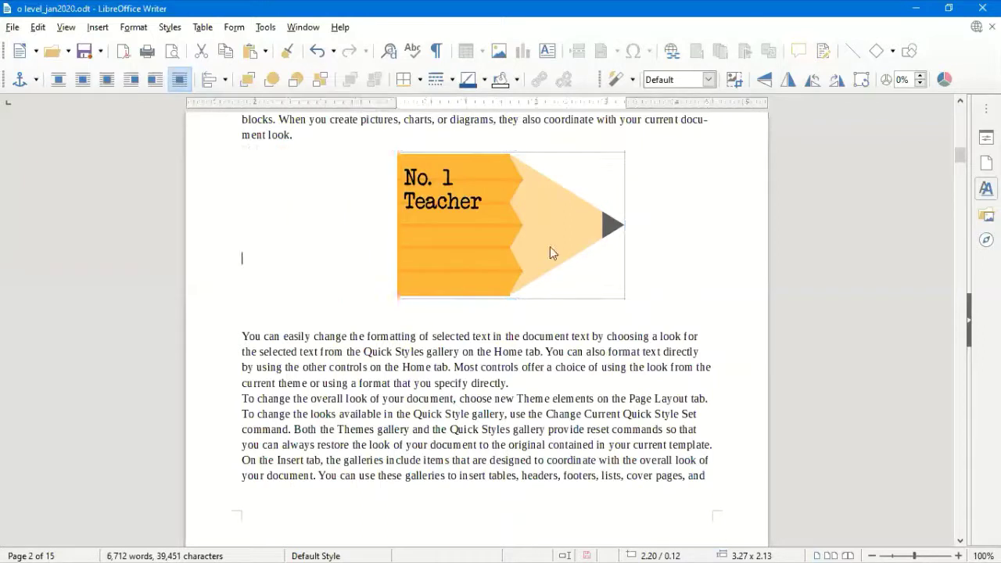
{"action": "left_click", "coordinate": [444, 262]}
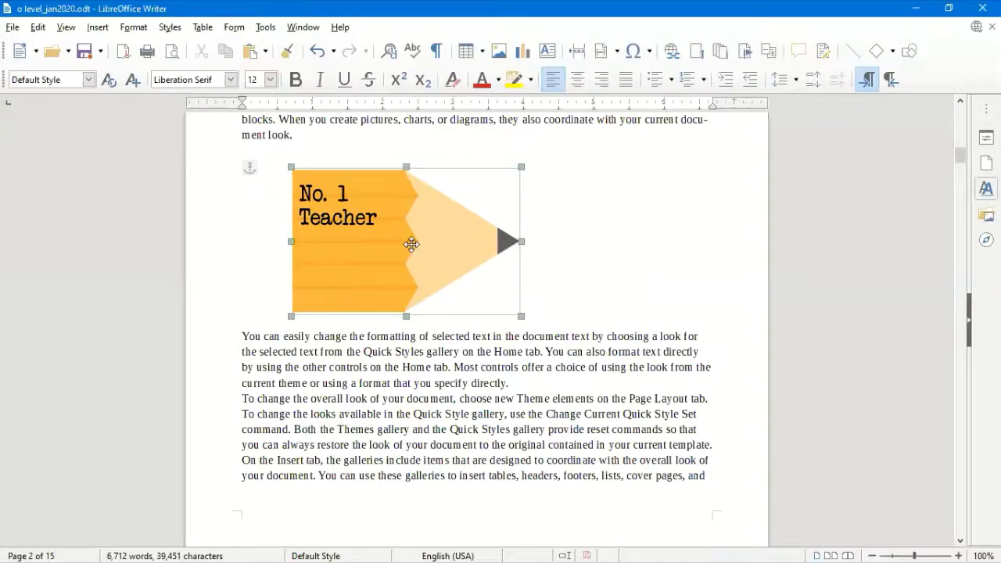
{"action": "left_click_drag", "start_coordinate": [412, 243], "coordinate": [490, 290]}
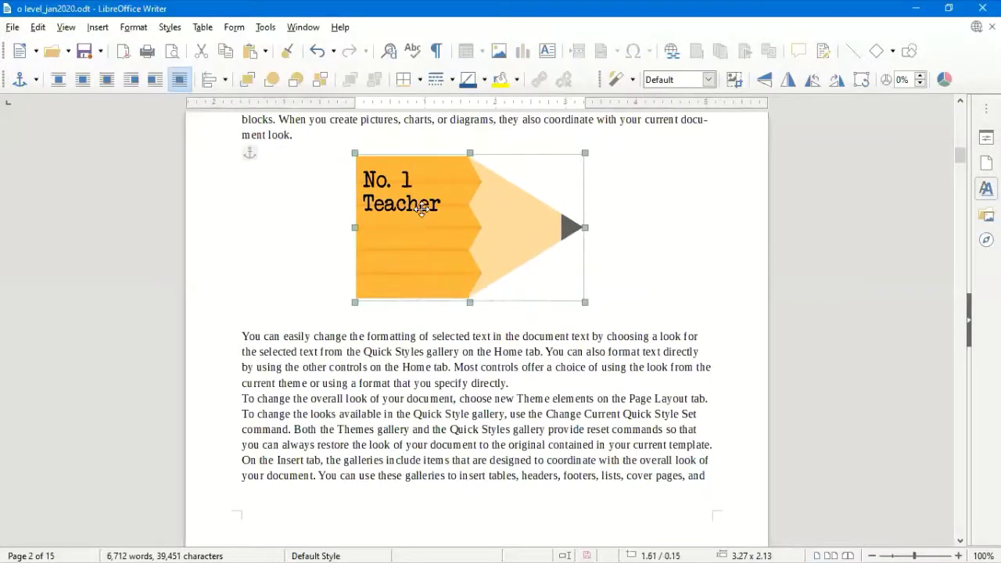
{"action": "left_click", "coordinate": [641, 195]}
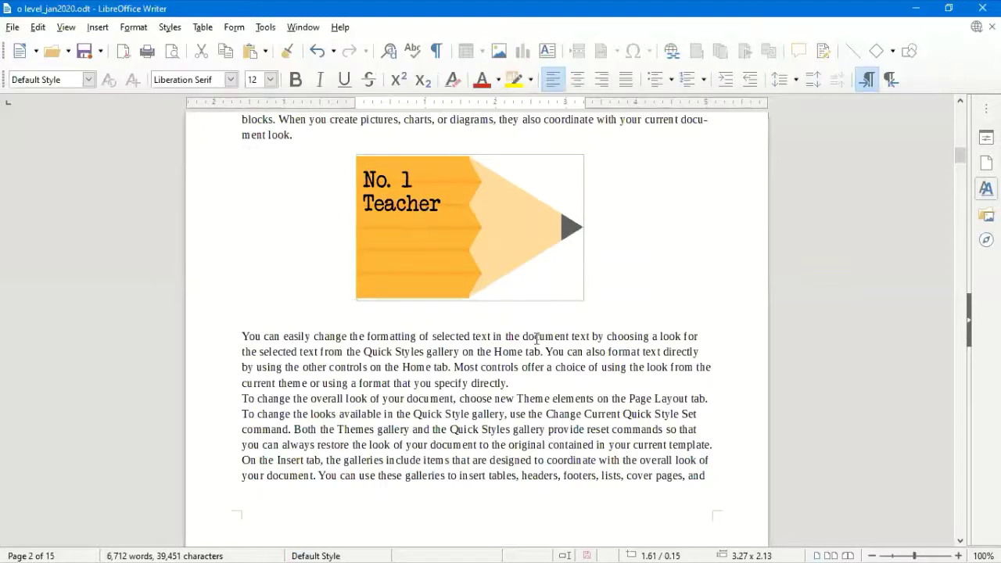
{"action": "left_click", "coordinate": [415, 272]}
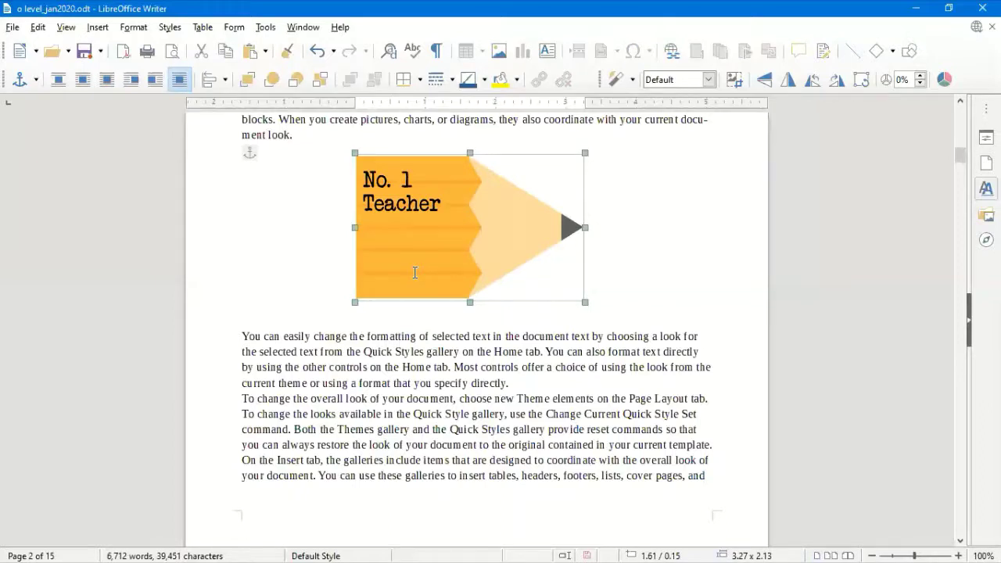
Step: Extend the crop of the pencil image back out to about 4.92 × 2.13 and move it to about 0.62 / 0.20
{"action": "left_click", "coordinate": [737, 81]}
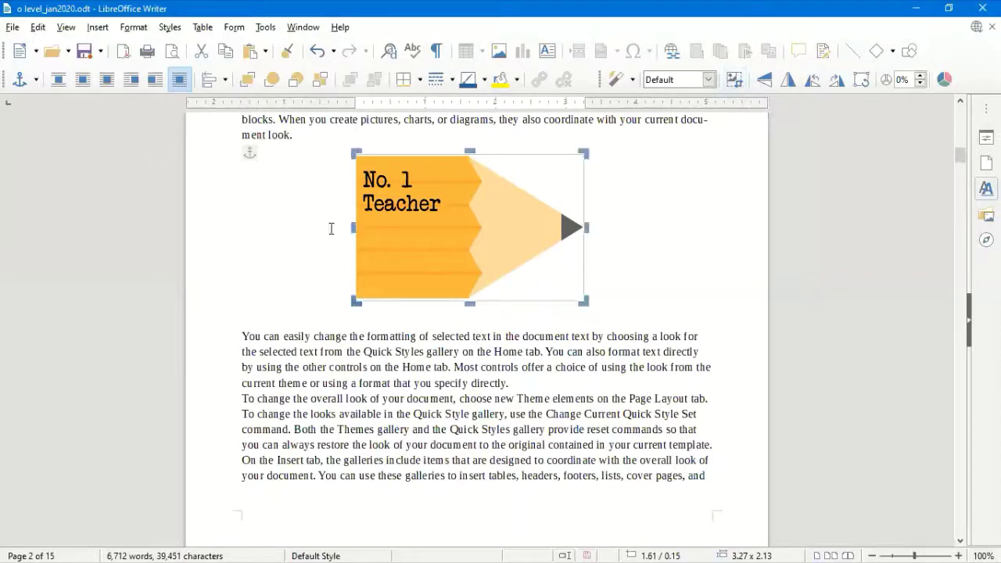
{"action": "left_click_drag", "start_coordinate": [352, 226], "coordinate": [240, 227]}
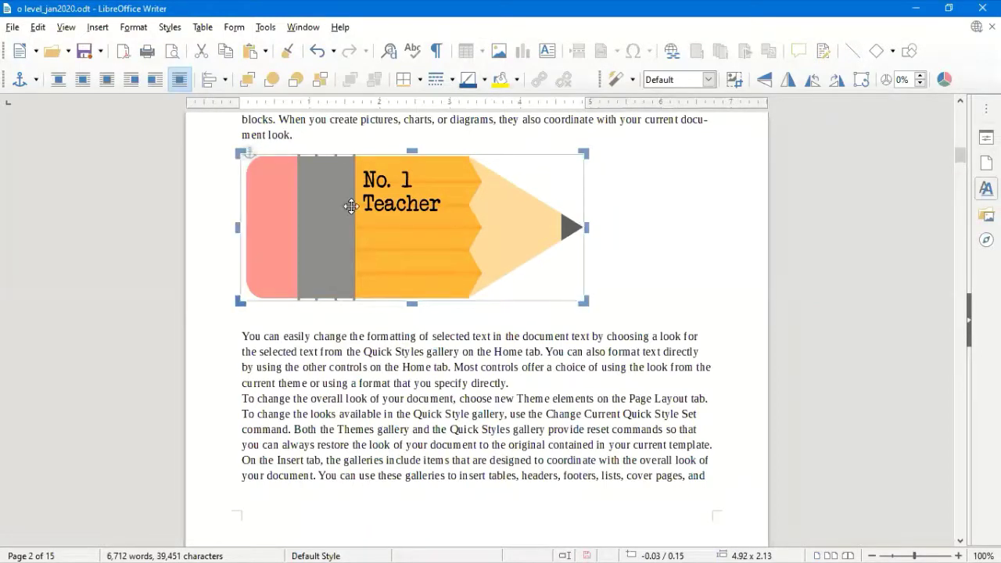
{"action": "left_click_drag", "start_coordinate": [351, 208], "coordinate": [568, 275]}
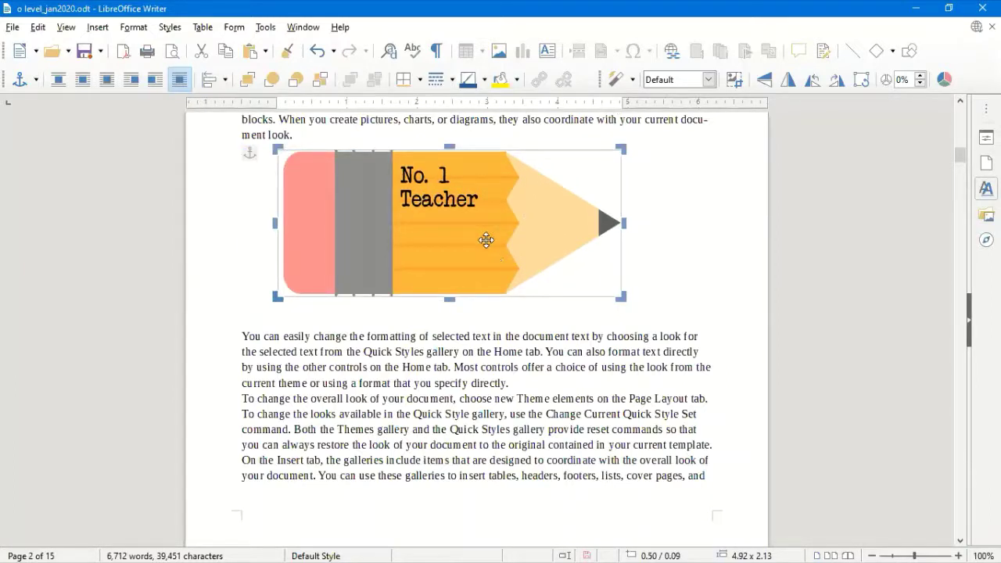
{"action": "left_click_drag", "start_coordinate": [505, 223], "coordinate": [514, 231]}
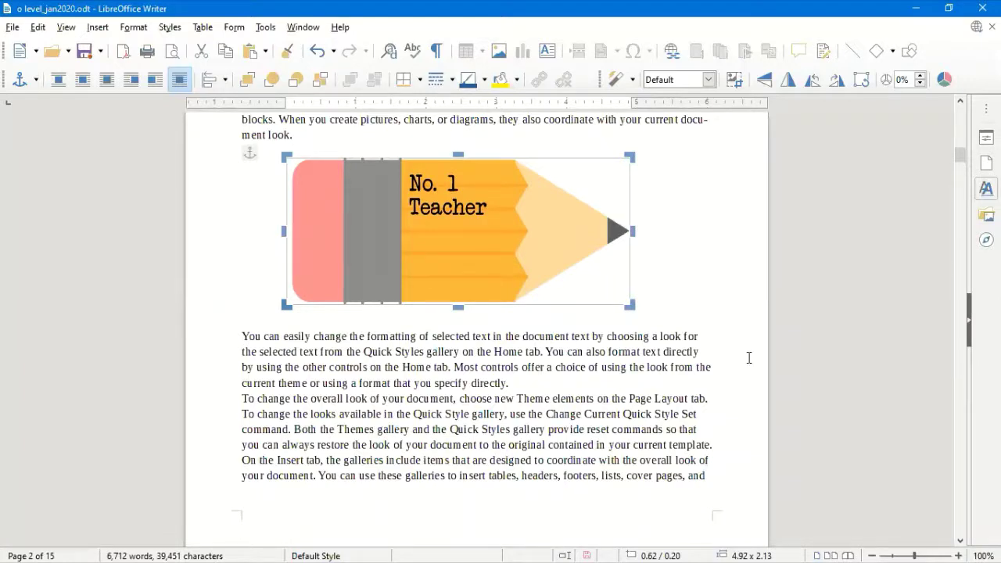
Step: Try flipping the pencil image vertically and horizontally, and flip it back to its original orientation
{"action": "left_click", "coordinate": [763, 81]}
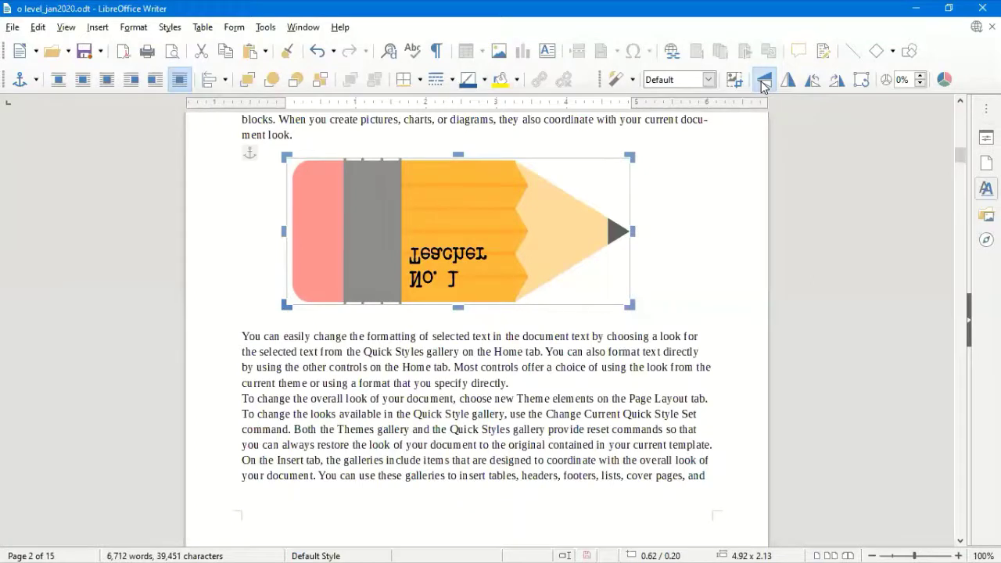
{"action": "left_click", "coordinate": [763, 82]}
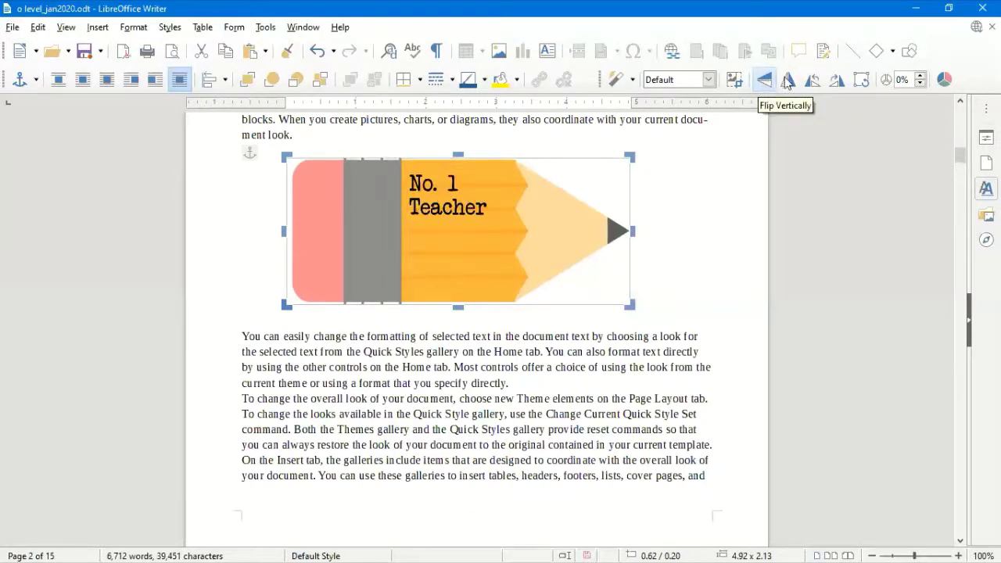
{"action": "left_click", "coordinate": [787, 82]}
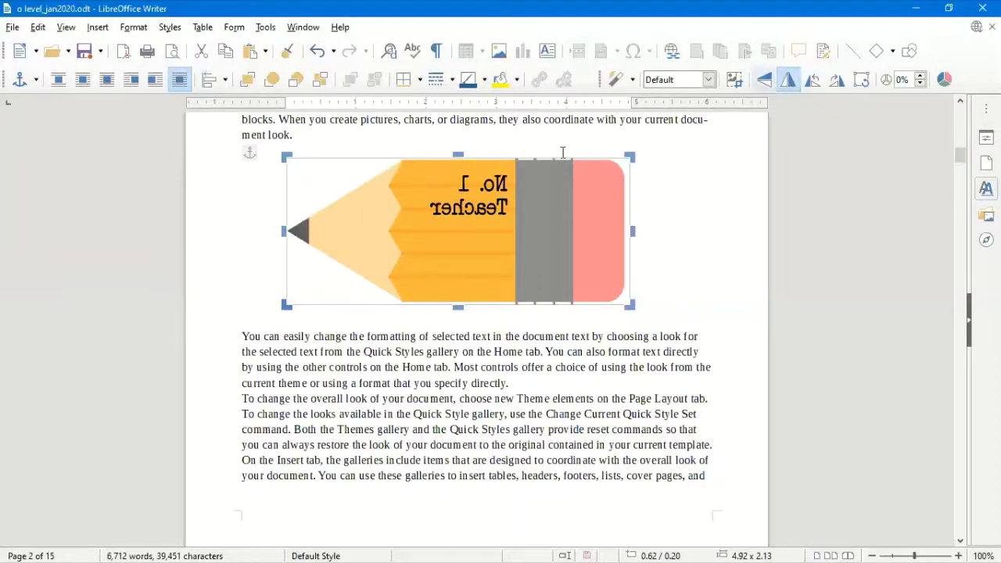
{"action": "left_click", "coordinate": [764, 80]}
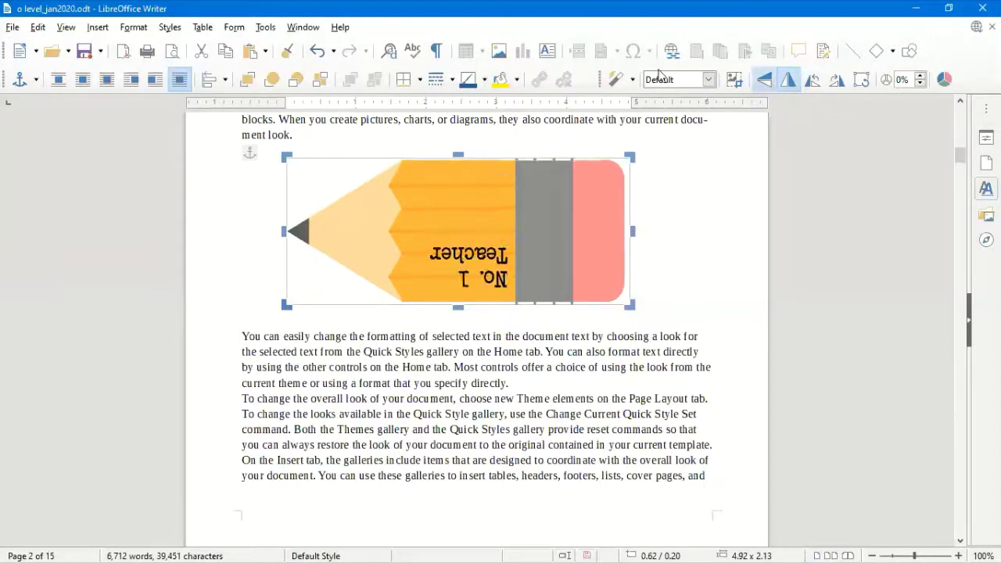
{"action": "left_click", "coordinate": [785, 80]}
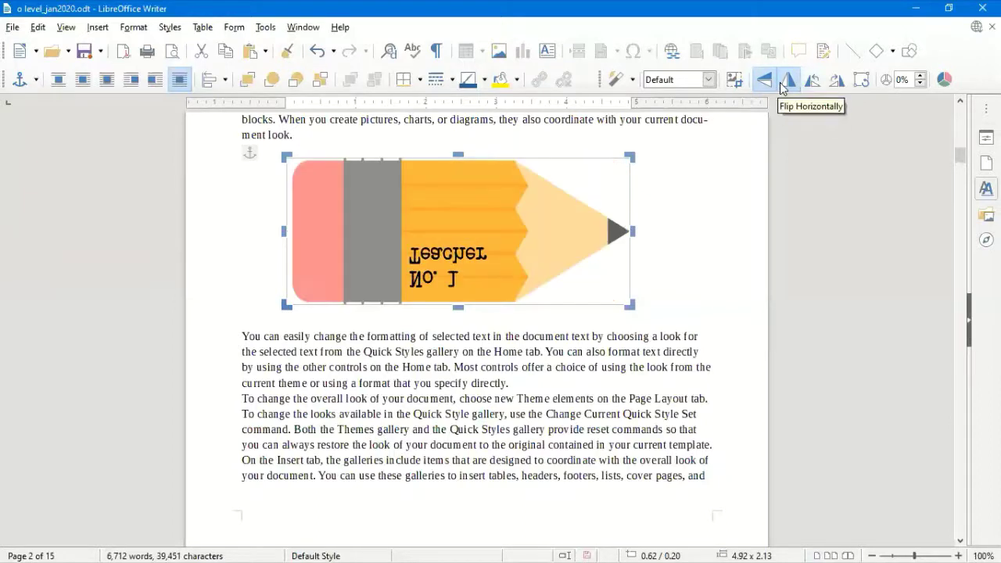
{"action": "left_click", "coordinate": [770, 81]}
{"action": "left_click", "coordinate": [788, 83]}
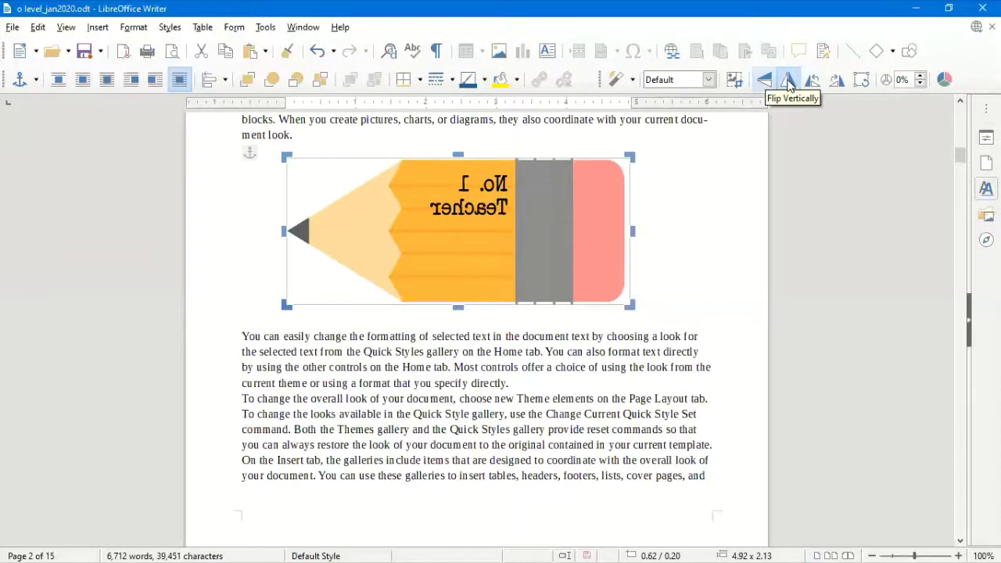
{"action": "left_click", "coordinate": [788, 83]}
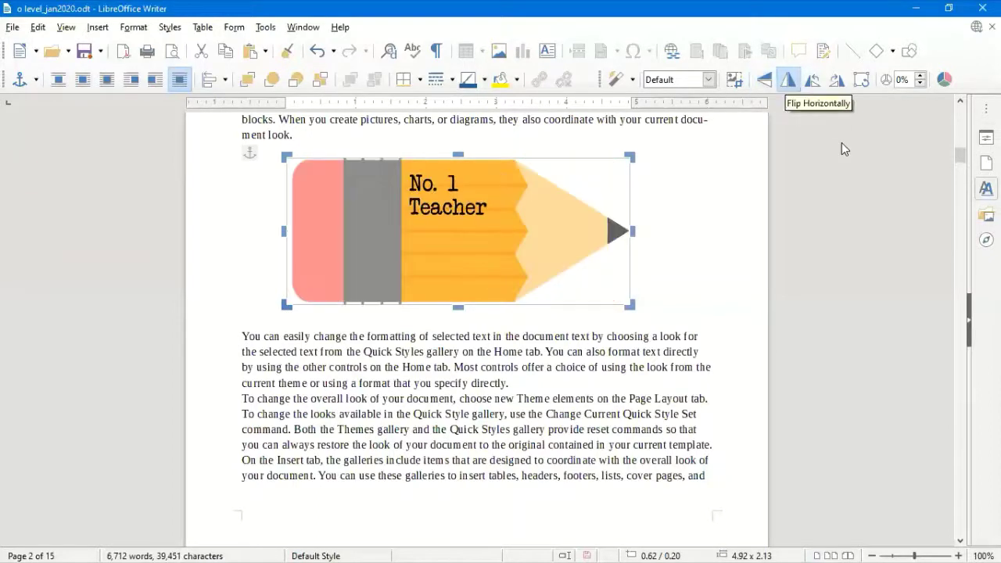
Step: Try rotating the pencil image repeatedly 90° left, and turn it upright again with 90° right rotations
{"action": "left_click", "coordinate": [813, 80]}
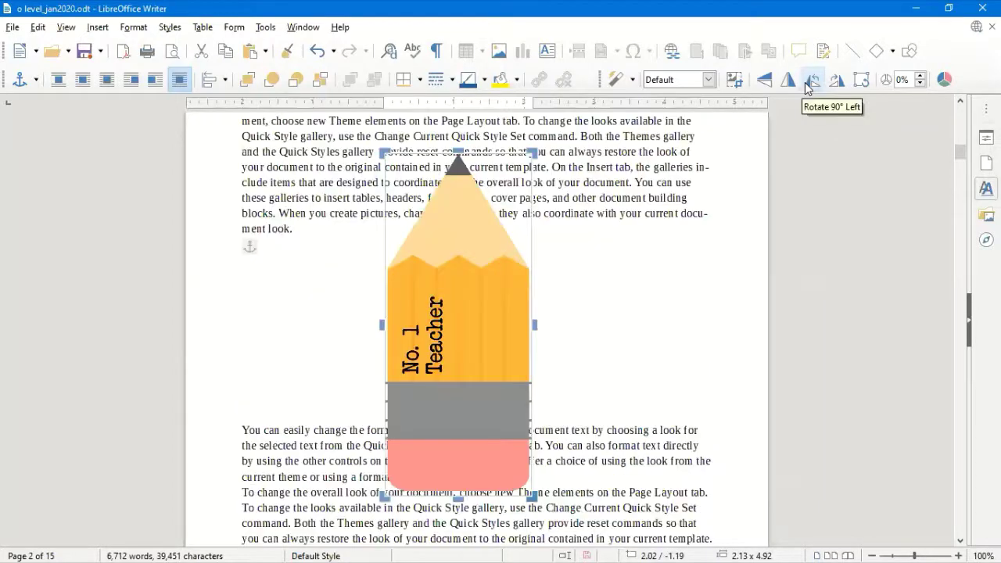
{"action": "left_click", "coordinate": [810, 81]}
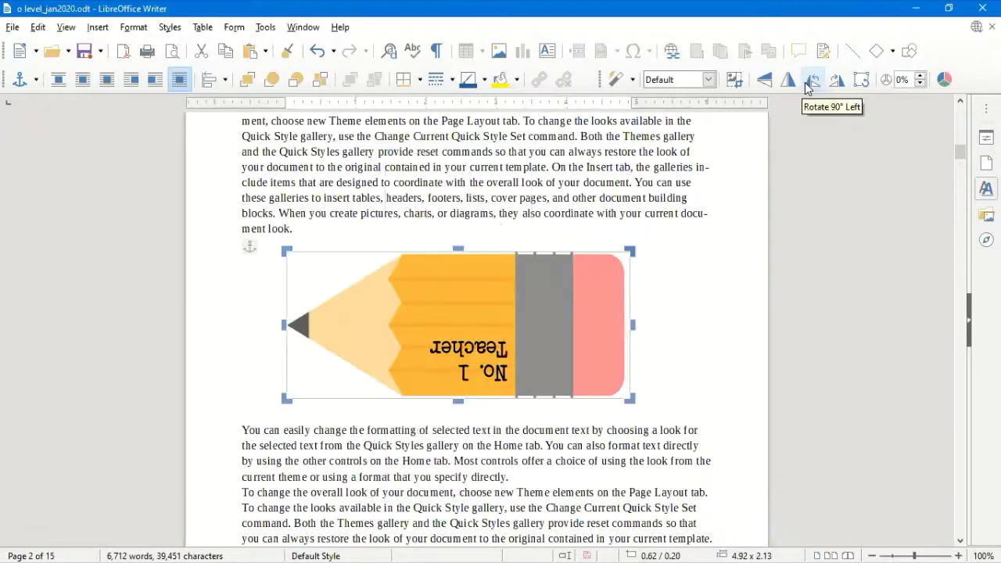
{"action": "left_click", "coordinate": [806, 83]}
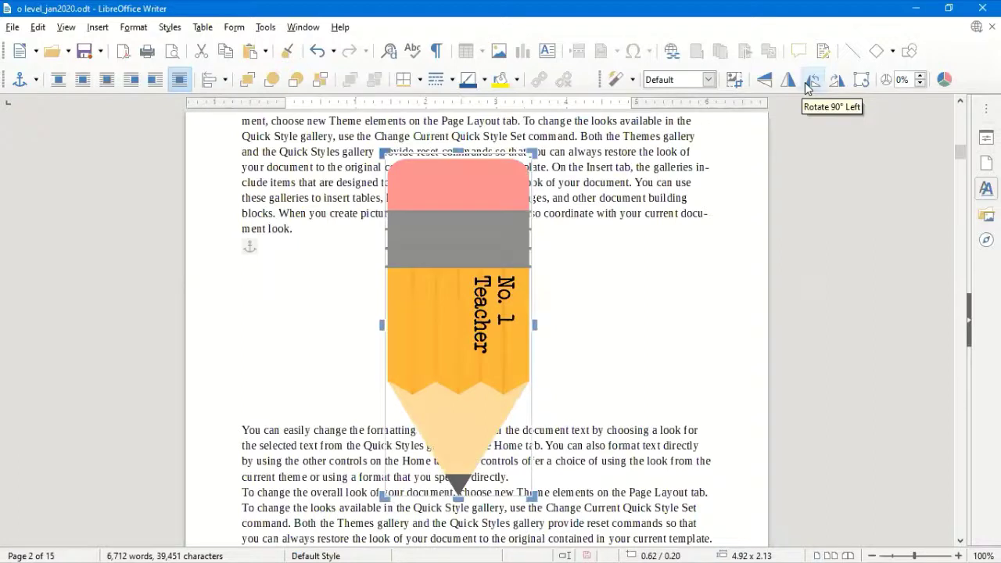
{"action": "left_click", "coordinate": [806, 83]}
{"action": "left_click", "coordinate": [806, 83]}
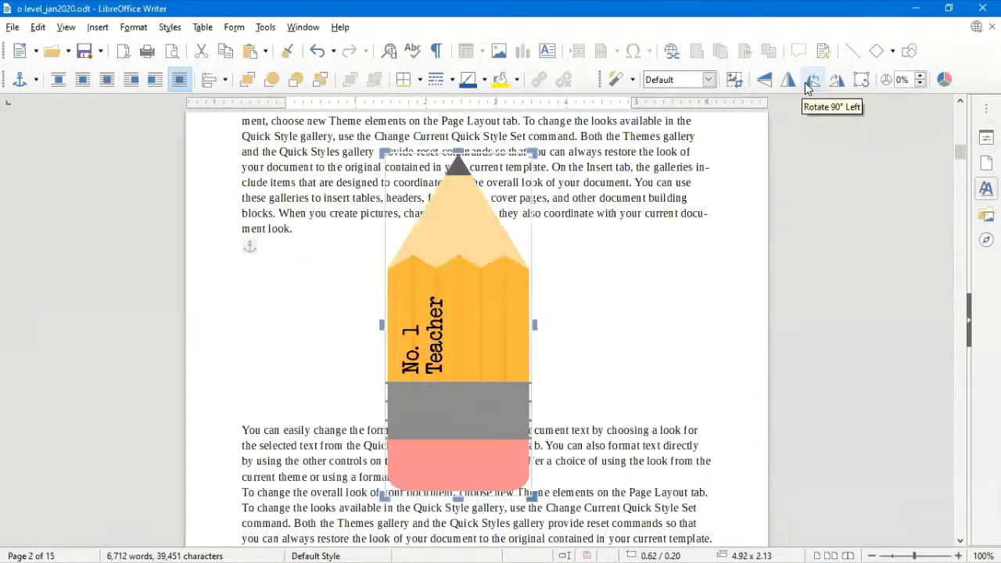
{"action": "left_click", "coordinate": [806, 83]}
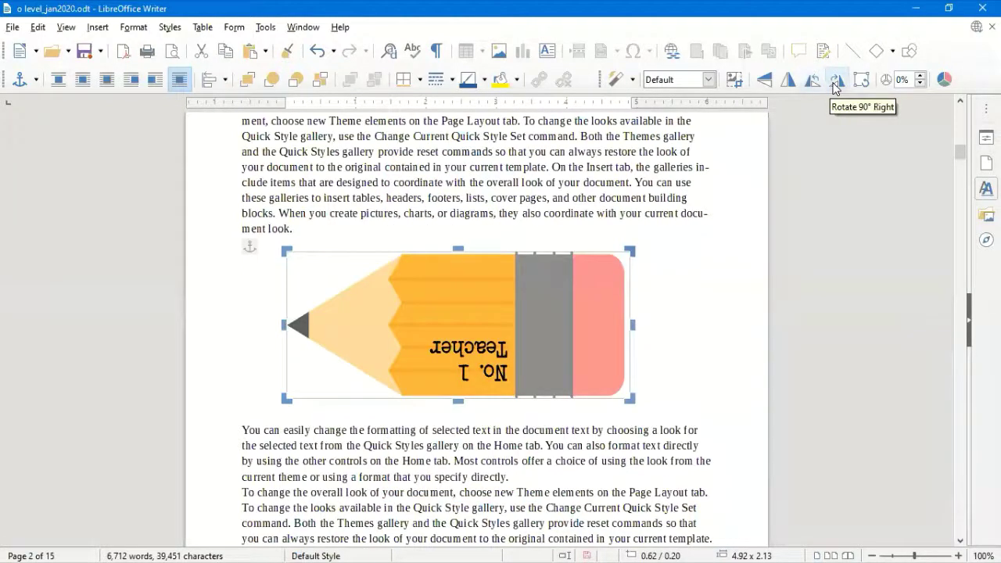
{"action": "left_click", "coordinate": [835, 85]}
{"action": "left_click", "coordinate": [834, 84]}
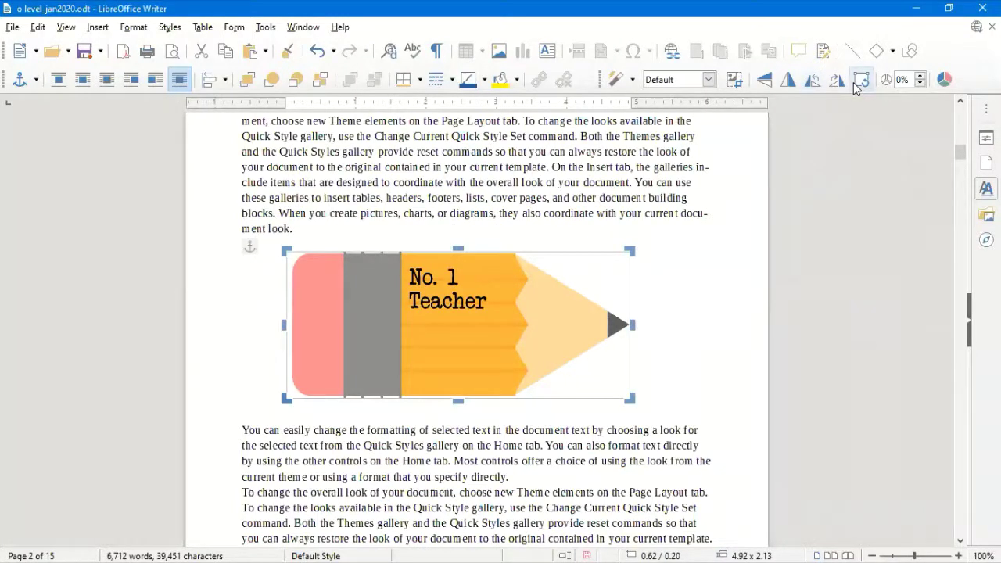
Step: Set the pencil image's transparency to 45%
{"action": "left_click", "coordinate": [856, 86]}
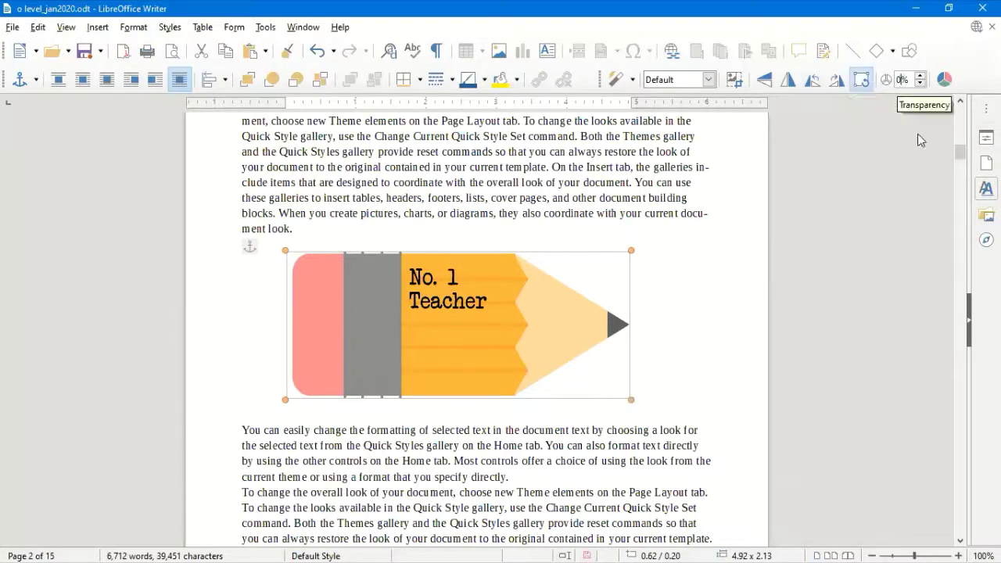
{"action": "type", "text": "45"}
{"action": "key", "text": "Return"}
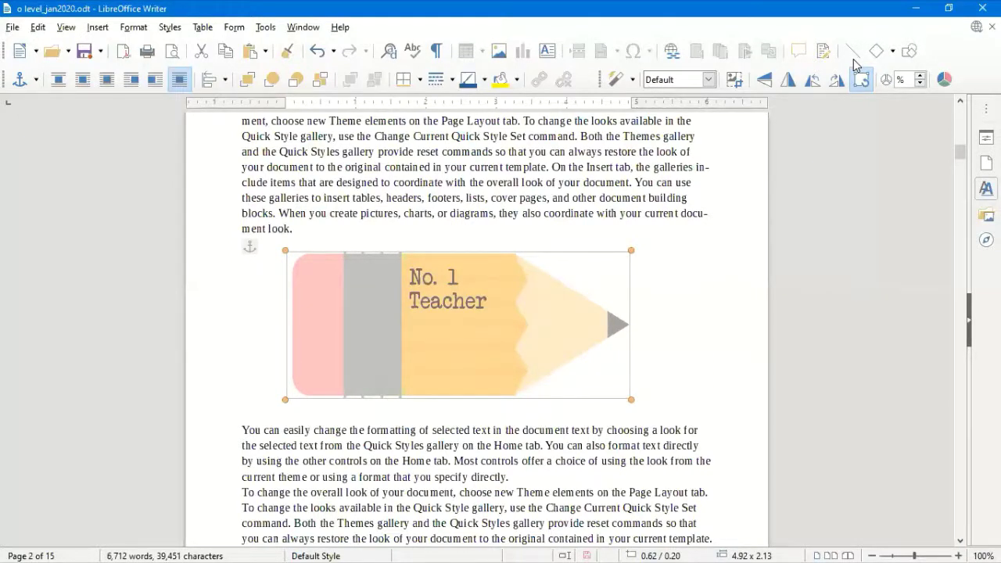
Step: Rotate the pencil image freely by a small angle clockwise
{"action": "left_click", "coordinate": [861, 79]}
{"action": "left_click", "coordinate": [872, 81]}
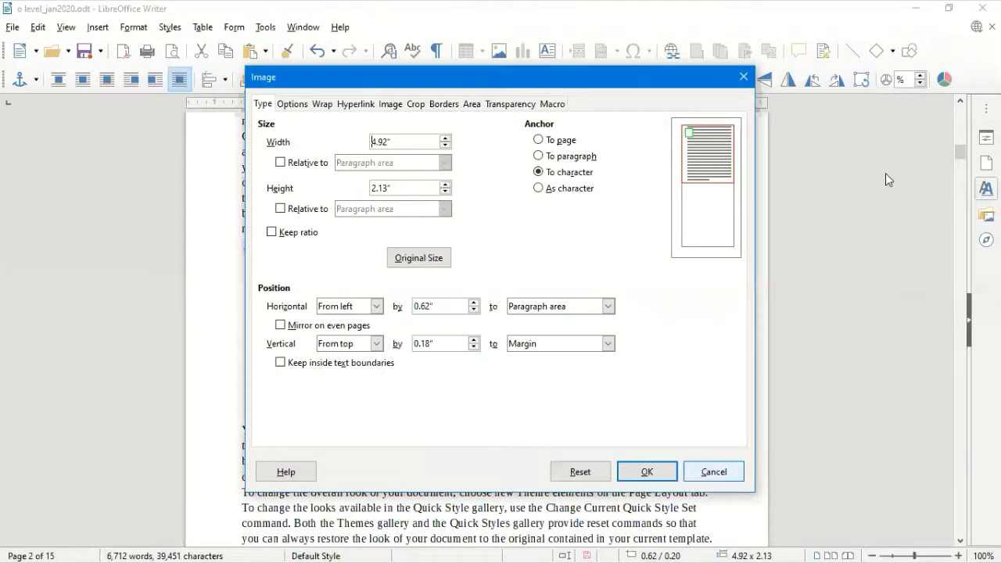
{"action": "key", "text": "Escape"}
{"action": "left_click", "coordinate": [863, 80]}
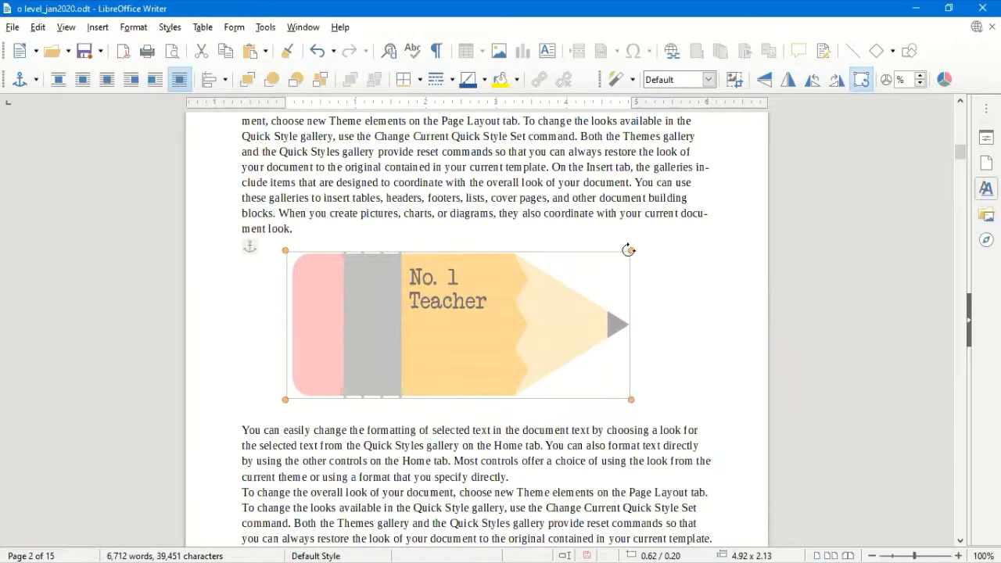
{"action": "left_click_drag", "start_coordinate": [632, 249], "coordinate": [688, 290]}
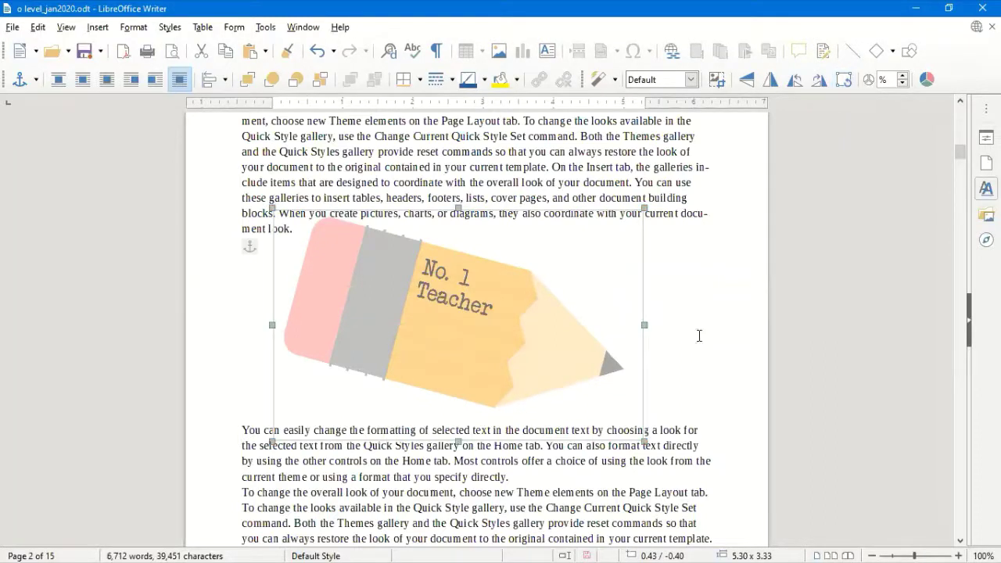
Step: Undo the free rotation and the last transparency change on the pencil image
{"action": "key", "text": "ctrl+z"}
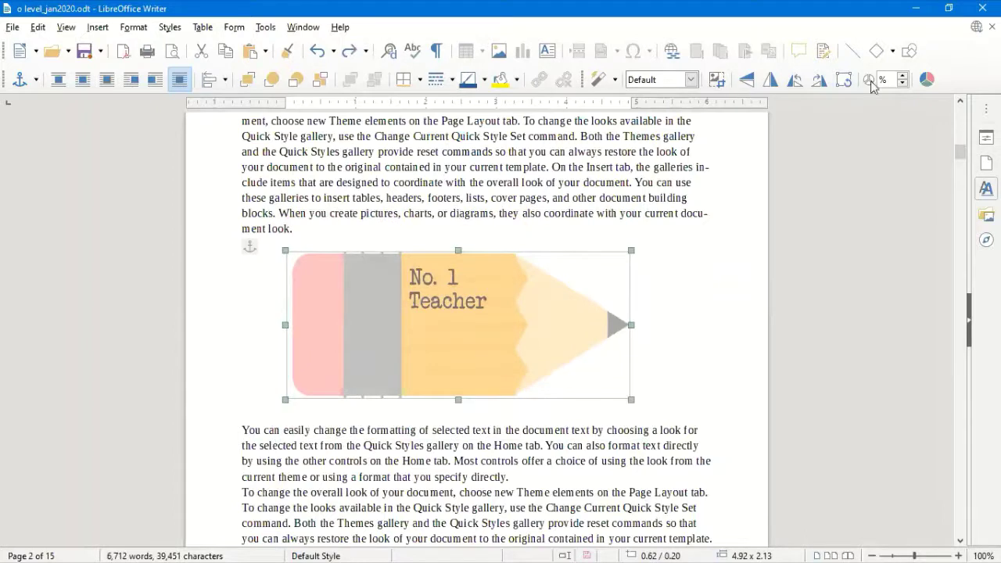
{"action": "left_click", "coordinate": [612, 429]}
{"action": "key", "text": "ctrl+z"}
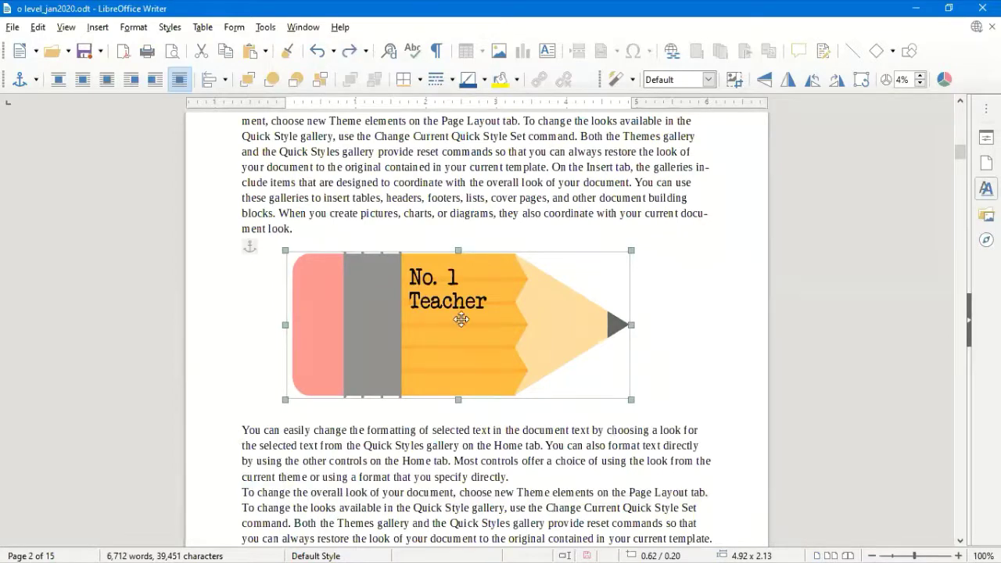
Step: Move the pencil image up over the paragraph text and gradually raise its transparency to 64%
{"action": "left_click_drag", "start_coordinate": [458, 315], "coordinate": [458, 174]}
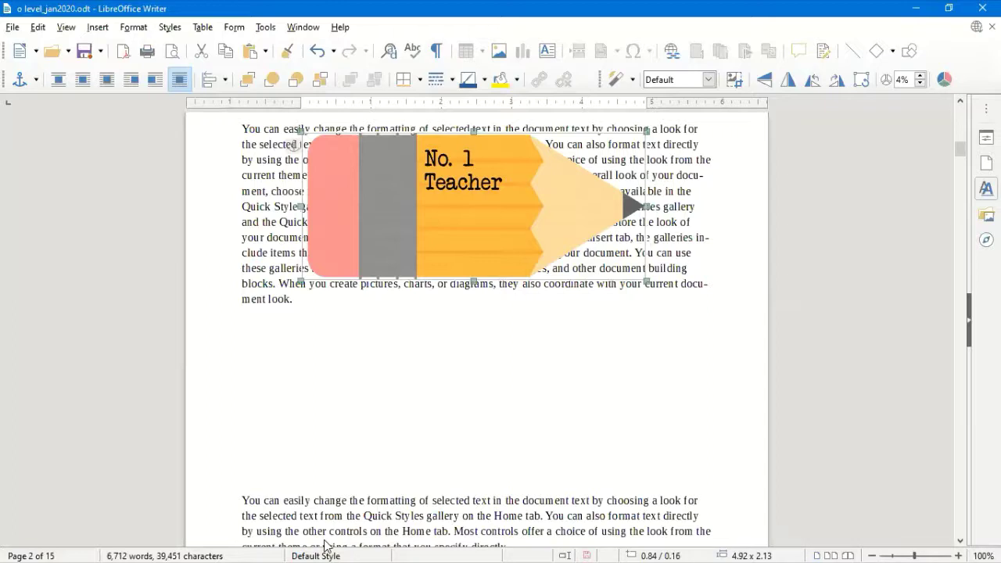
{"action": "left_click", "coordinate": [920, 76]}
{"action": "left_click", "coordinate": [920, 76]}
{"action": "left_click", "coordinate": [920, 76]}
{"action": "left_click", "coordinate": [921, 77]}
{"action": "left_click", "coordinate": [921, 77]}
{"action": "left_click", "coordinate": [921, 77]}
{"action": "left_click", "coordinate": [920, 77]}
{"action": "left_click", "coordinate": [920, 76]}
{"action": "left_click", "coordinate": [921, 76]}
{"action": "left_click", "coordinate": [921, 76]}
{"action": "left_click", "coordinate": [921, 77]}
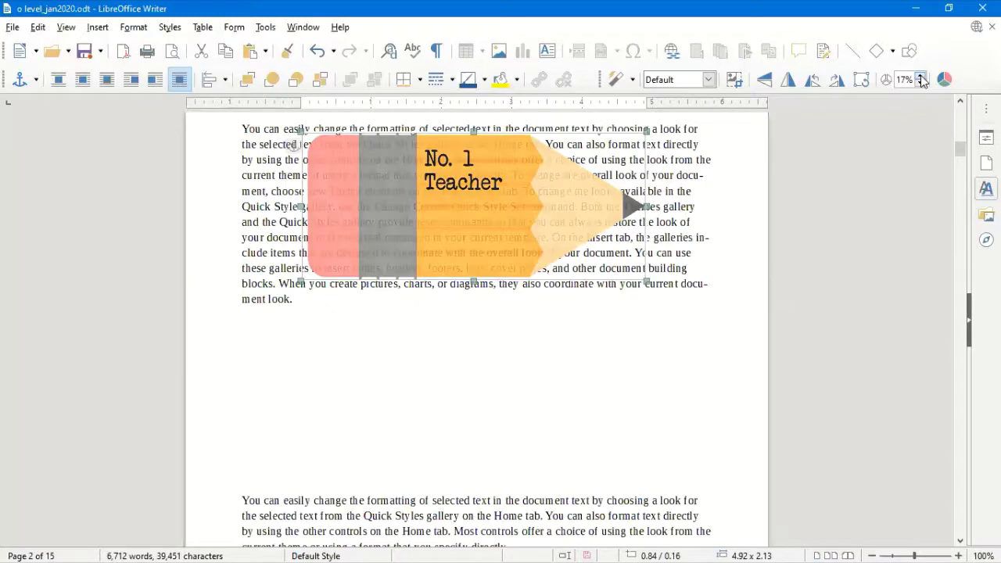
{"action": "scroll", "coordinate": [908, 85], "scroll_direction": "up", "scroll_amount": 9}
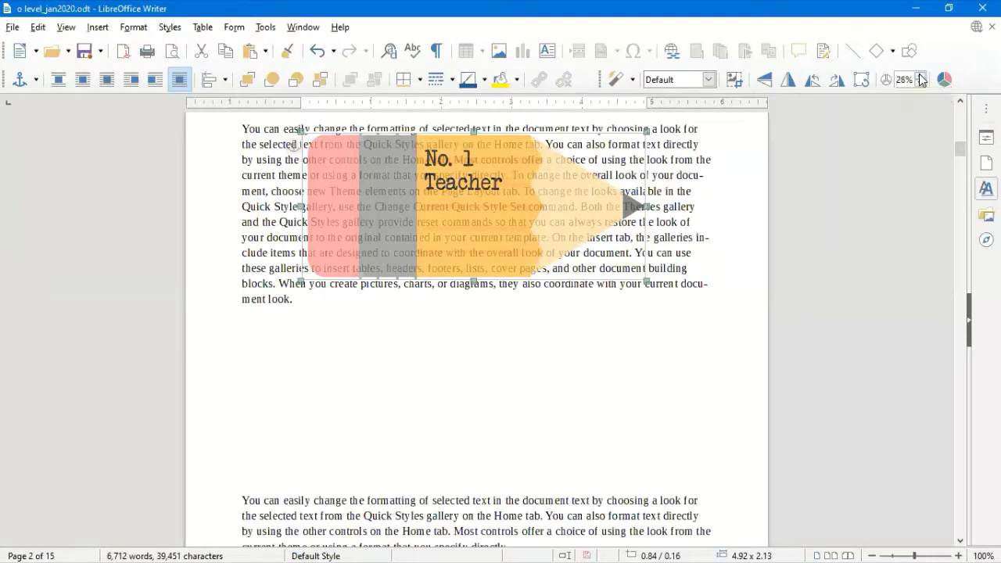
{"action": "scroll", "coordinate": [920, 76], "scroll_direction": "up", "scroll_amount": 14}
{"action": "scroll", "coordinate": [920, 81], "scroll_direction": "up", "scroll_amount": 12}
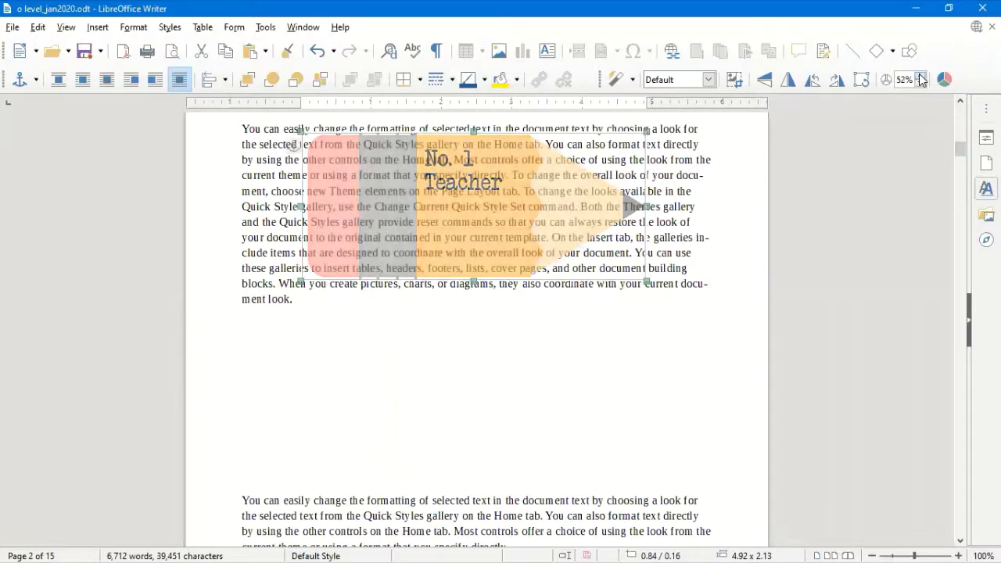
{"action": "scroll", "coordinate": [920, 81], "scroll_direction": "up", "scroll_amount": 12}
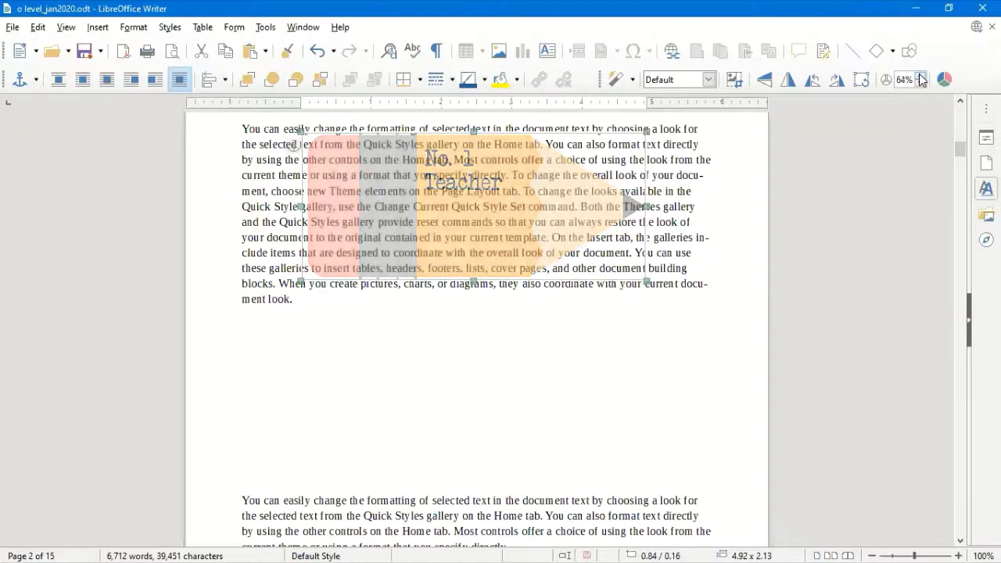
Step: Raise the pencil image's transparency to 67% and move it back down into the gap below the first paragraph
{"action": "scroll", "coordinate": [920, 78], "scroll_direction": "up", "scroll_amount": 1}
{"action": "scroll", "coordinate": [920, 78], "scroll_direction": "up", "scroll_amount": 2}
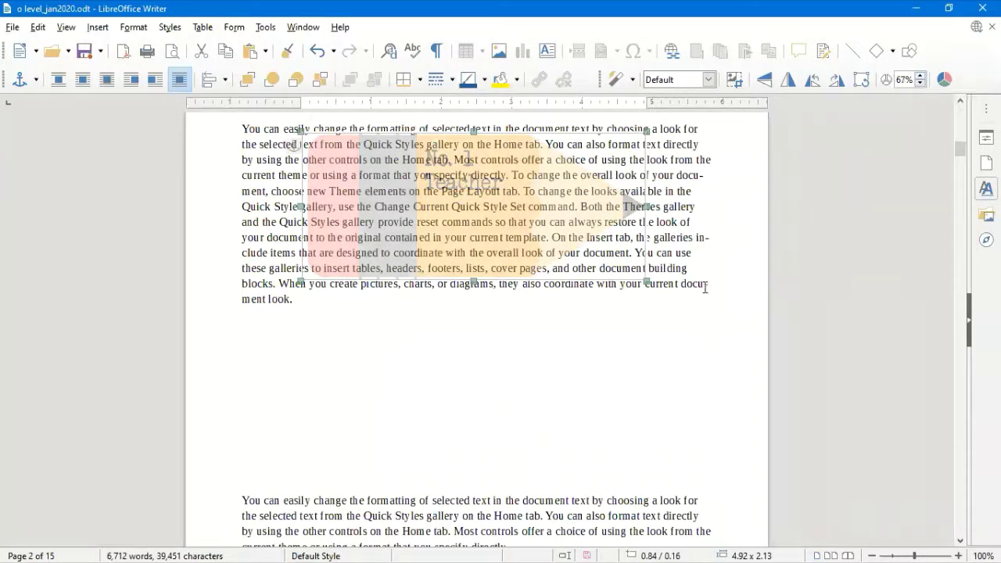
{"action": "left_click_drag", "start_coordinate": [476, 241], "coordinate": [478, 435]}
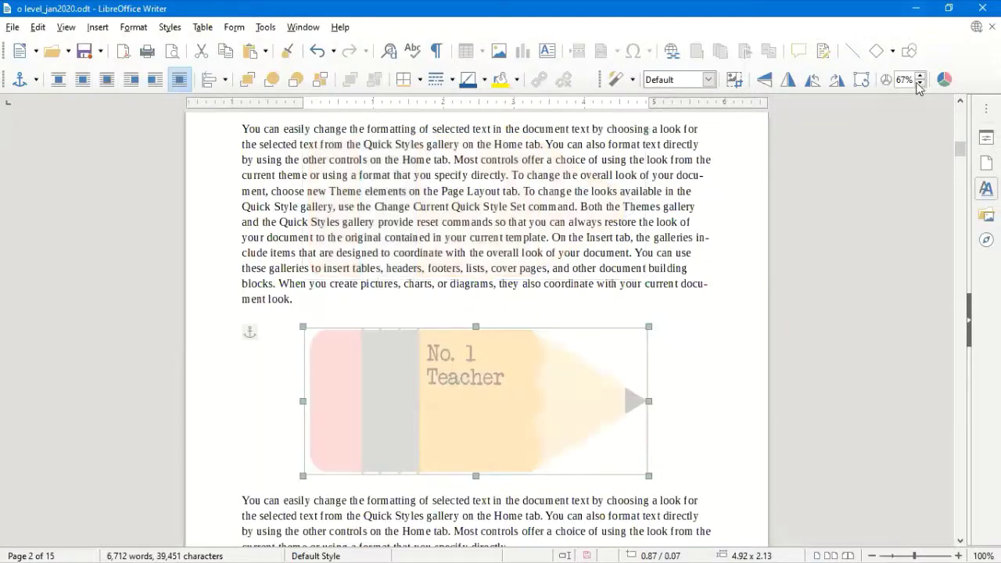
Step: Reset the pencil image's transparency to 0% and shift it slightly up, directly beneath the paragraph
{"action": "left_click", "coordinate": [900, 80]}
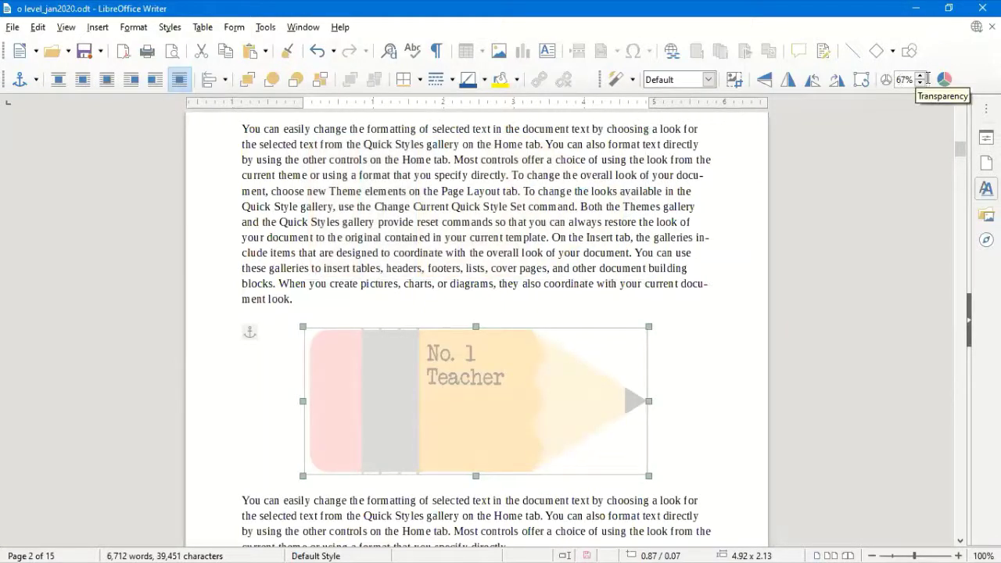
{"action": "type", "text": "0"}
{"action": "key", "text": "Return"}
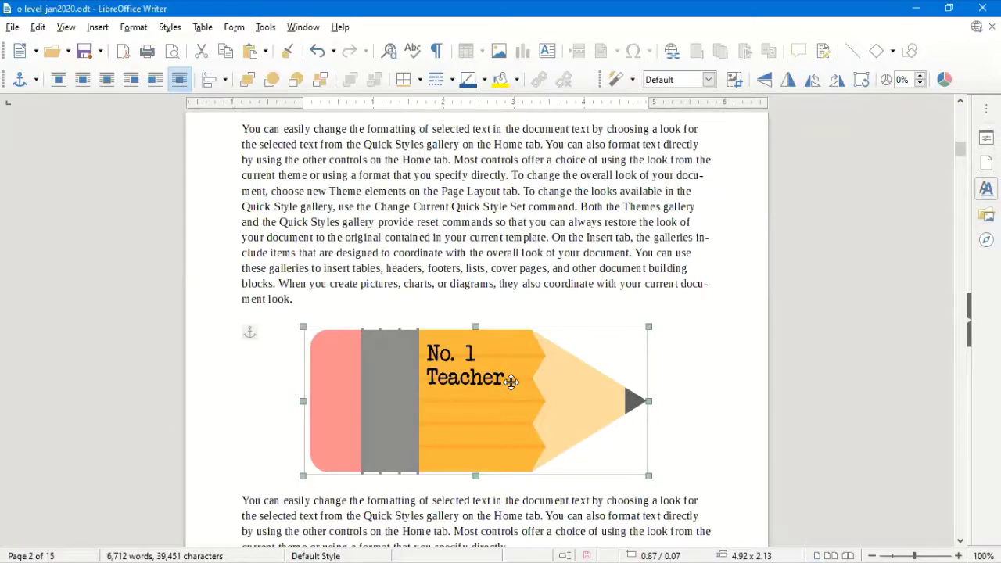
{"action": "left_click_drag", "start_coordinate": [511, 381], "coordinate": [538, 501]}
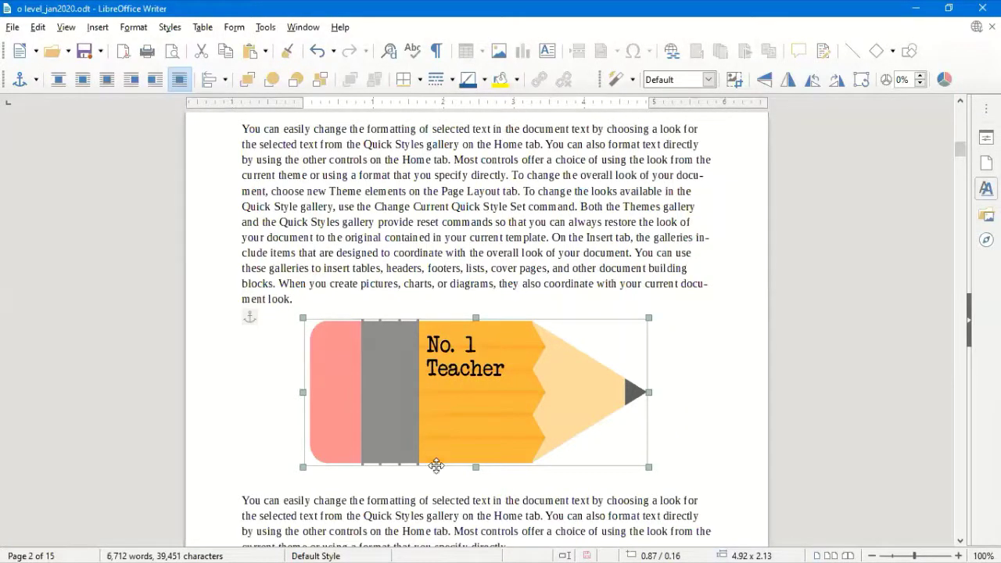
Step: Show the image color adjustments, place them beside the page, and set the pencil image's red to 13%
{"action": "left_click", "coordinate": [945, 79]}
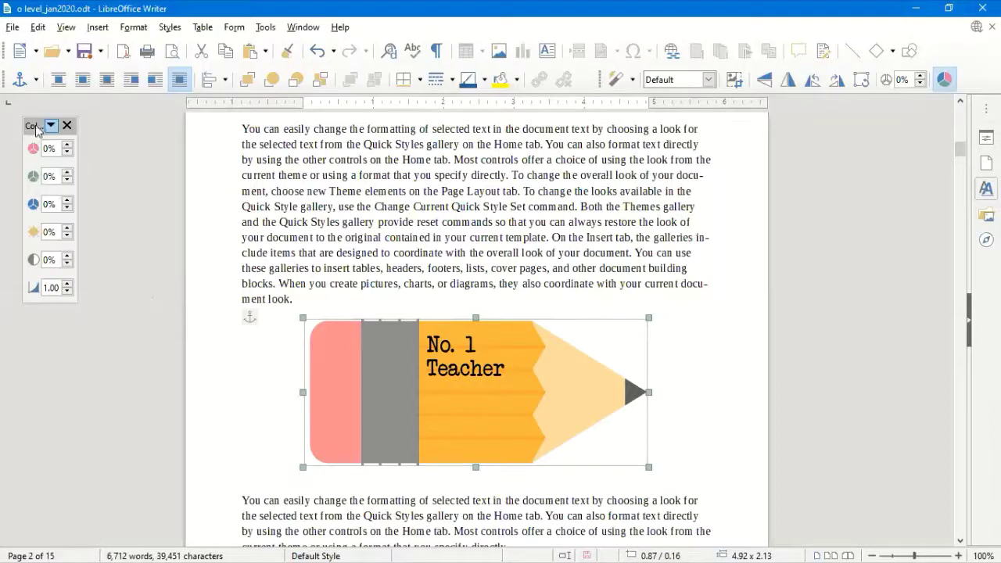
{"action": "left_click_drag", "start_coordinate": [36, 131], "coordinate": [827, 146]}
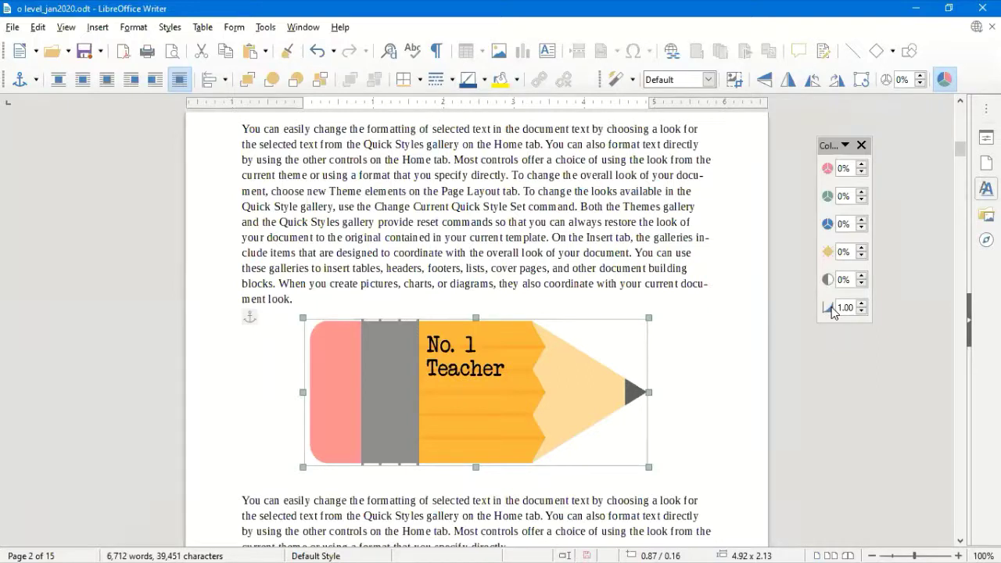
{"action": "left_click", "coordinate": [862, 165]}
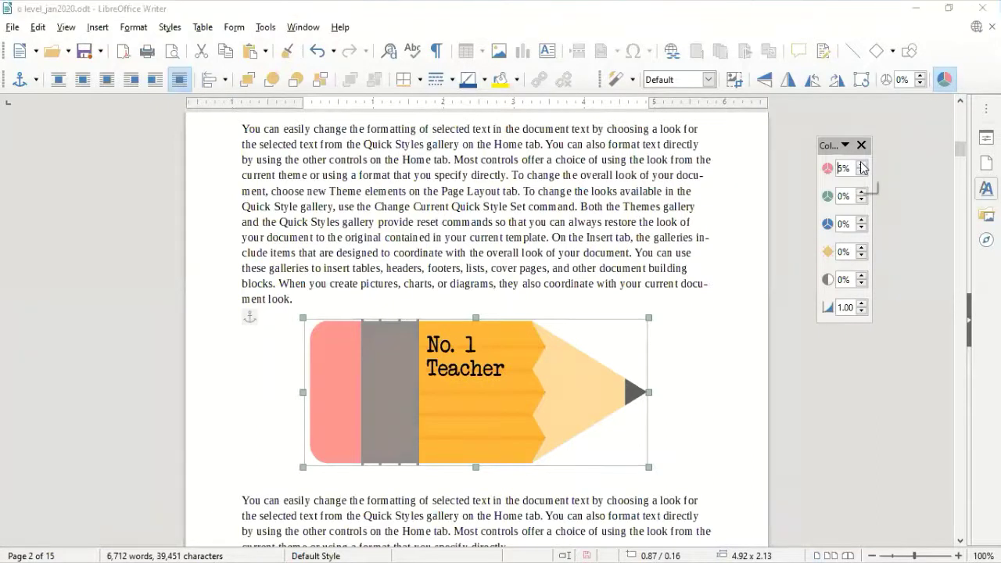
{"action": "left_click", "coordinate": [862, 165]}
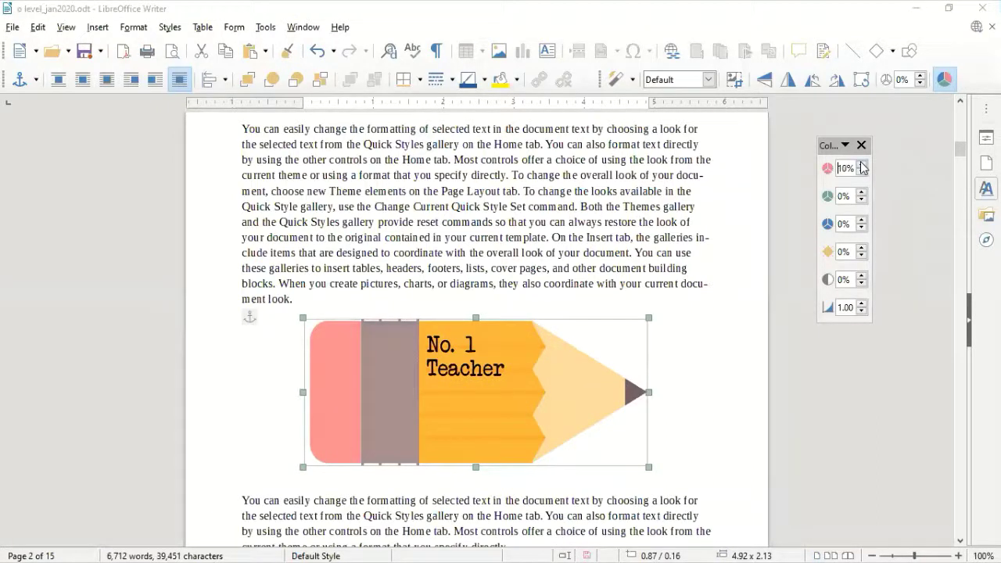
{"action": "left_click", "coordinate": [862, 165]}
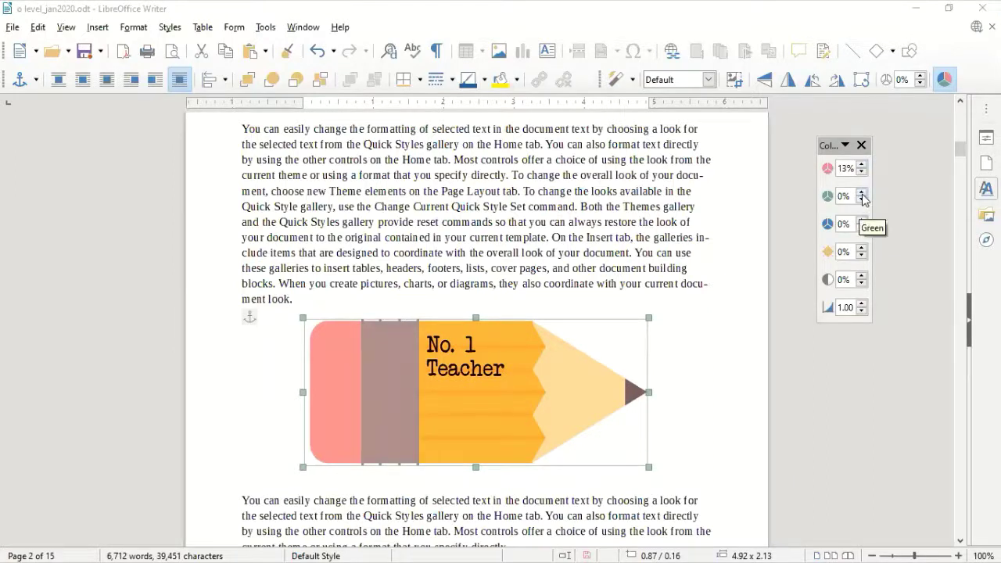
Step: Set the pencil image's green to 11% and its blue to 7%
{"action": "left_click", "coordinate": [862, 195]}
{"action": "left_click", "coordinate": [862, 195]}
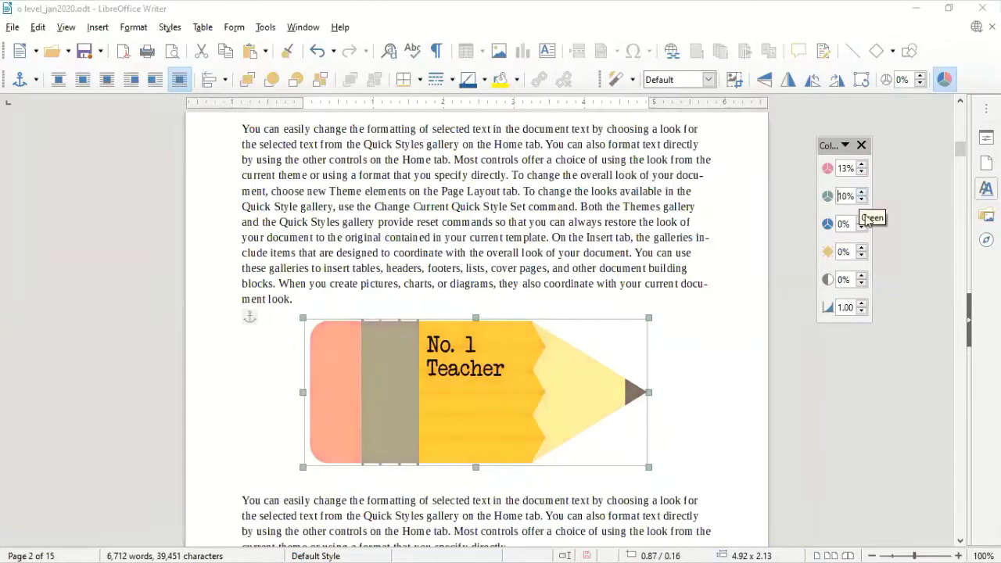
{"action": "left_click", "coordinate": [863, 221]}
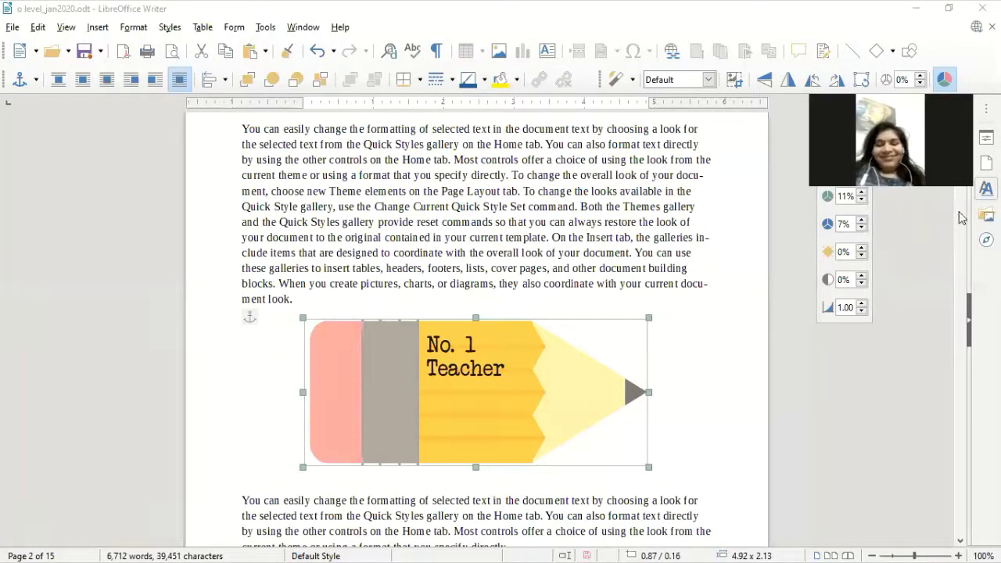
Step: Raise the pencil image's brightness to 10%, then lower it gradually to -9%
{"action": "left_click", "coordinate": [861, 247]}
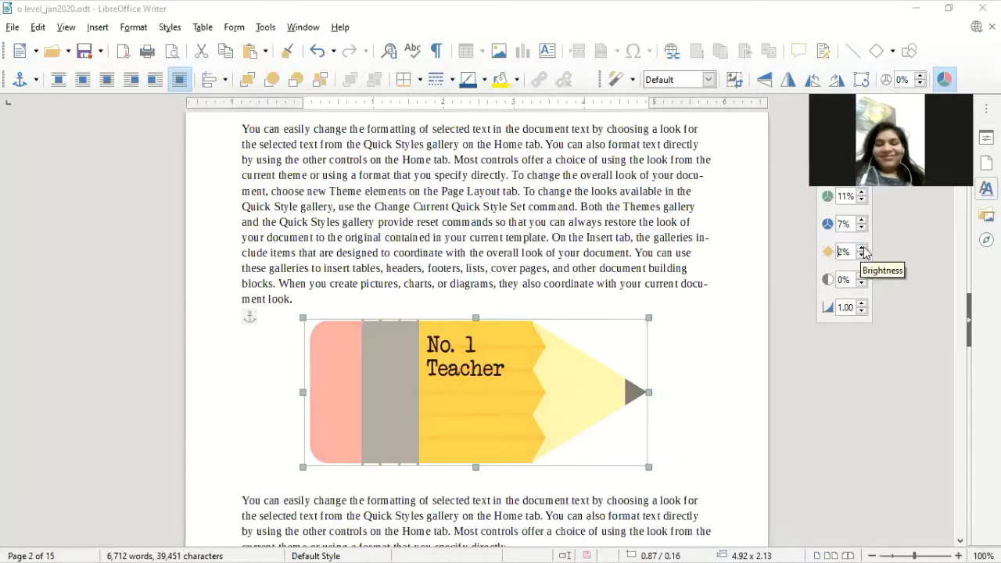
{"action": "double_click", "coordinate": [861, 248]}
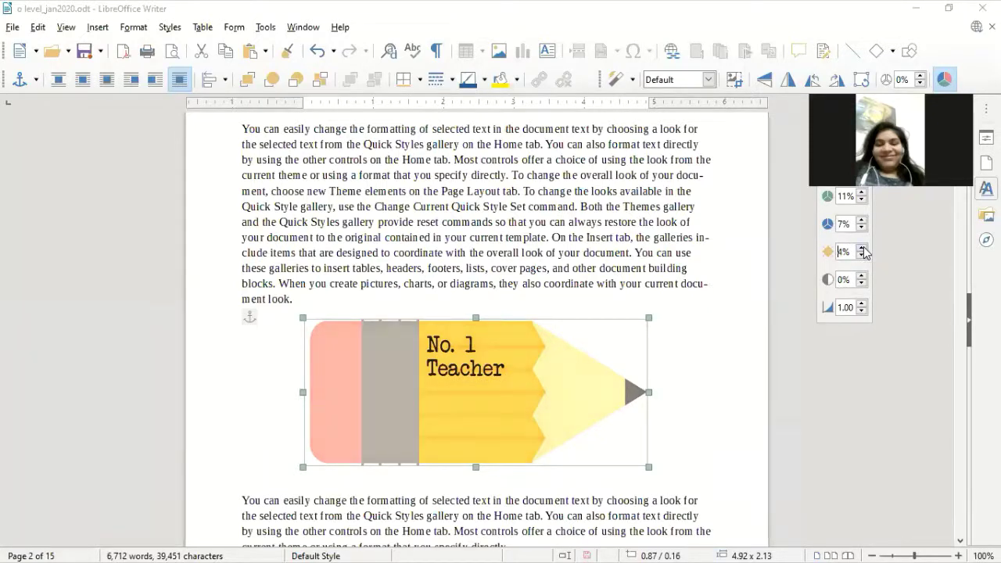
{"action": "left_click", "coordinate": [862, 248]}
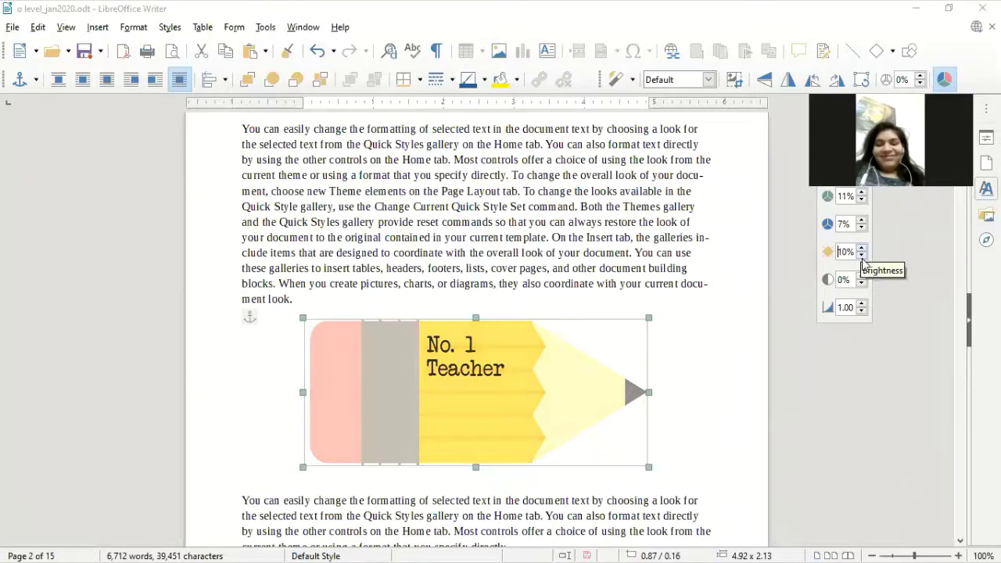
{"action": "double_click", "coordinate": [861, 257]}
{"action": "double_click", "coordinate": [862, 258]}
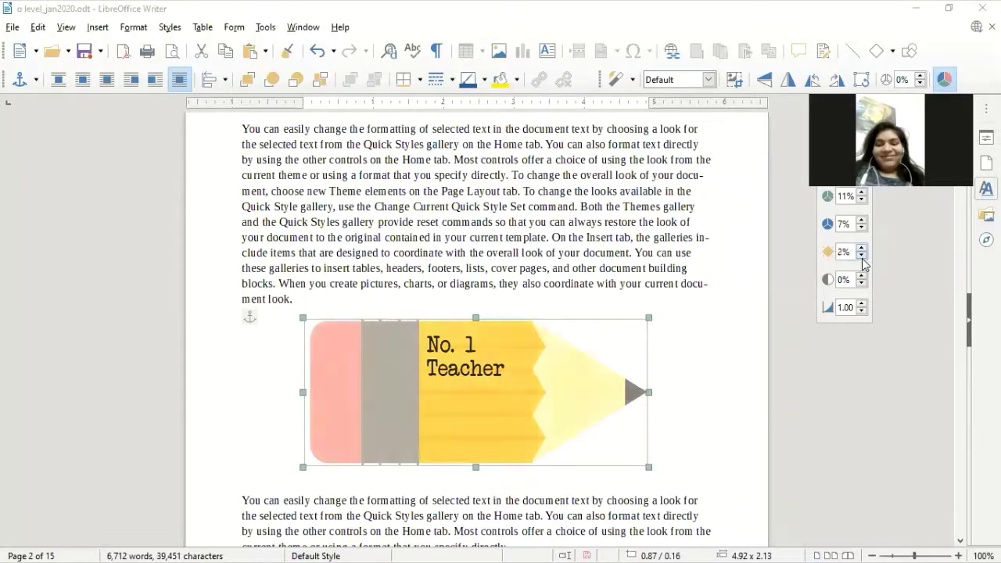
{"action": "double_click", "coordinate": [862, 258]}
{"action": "left_click", "coordinate": [861, 257]}
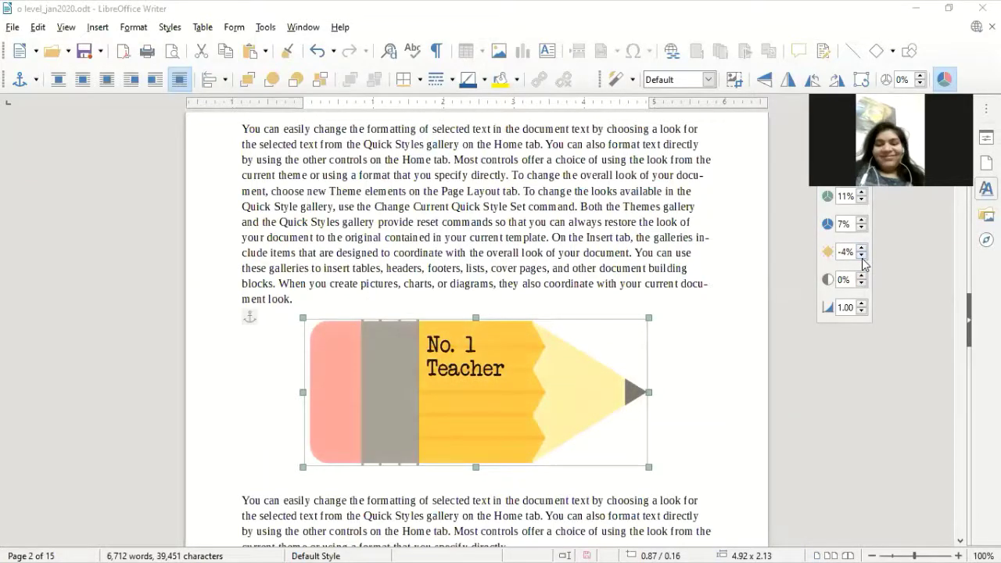
{"action": "double_click", "coordinate": [862, 258]}
{"action": "double_click", "coordinate": [862, 258]}
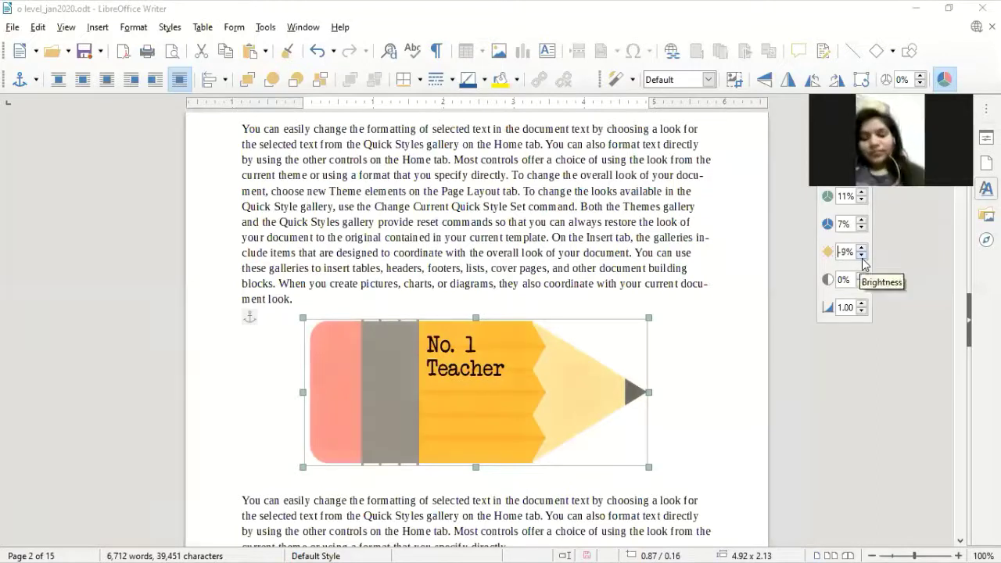
Step: Adjust the pencil image's contrast up and back down, ending at 4%
{"action": "left_click", "coordinate": [861, 276]}
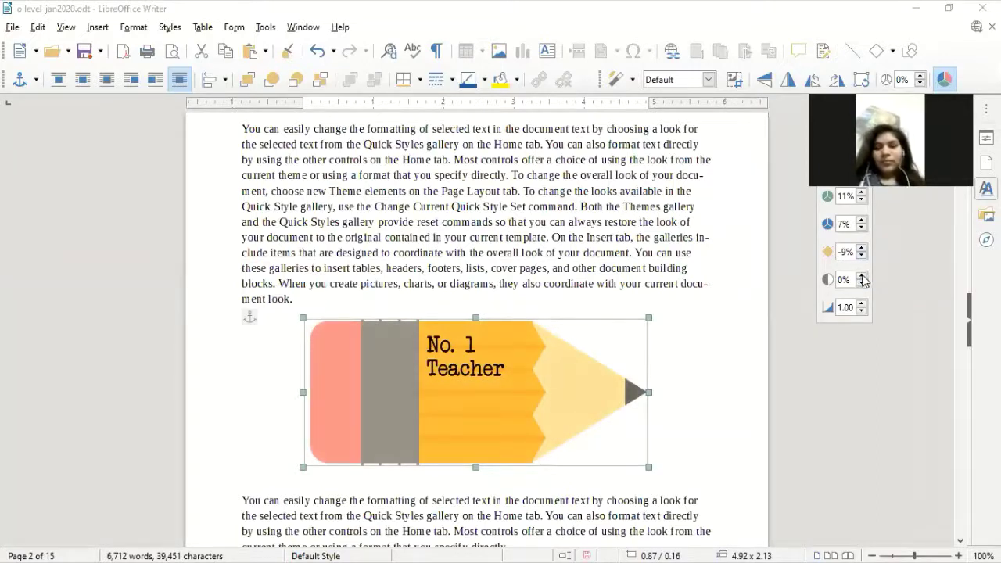
{"action": "left_click", "coordinate": [862, 276]}
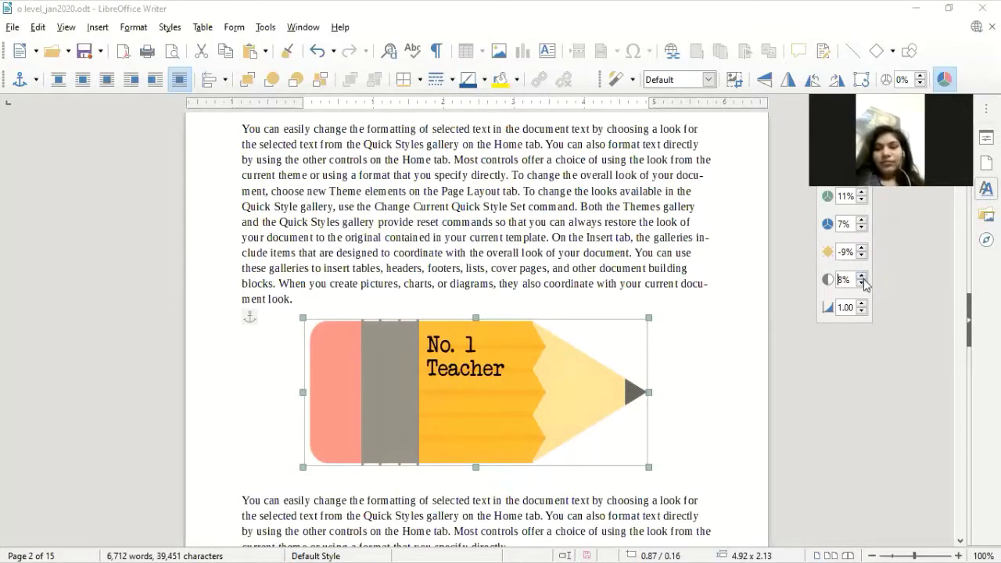
{"action": "left_click", "coordinate": [861, 283]}
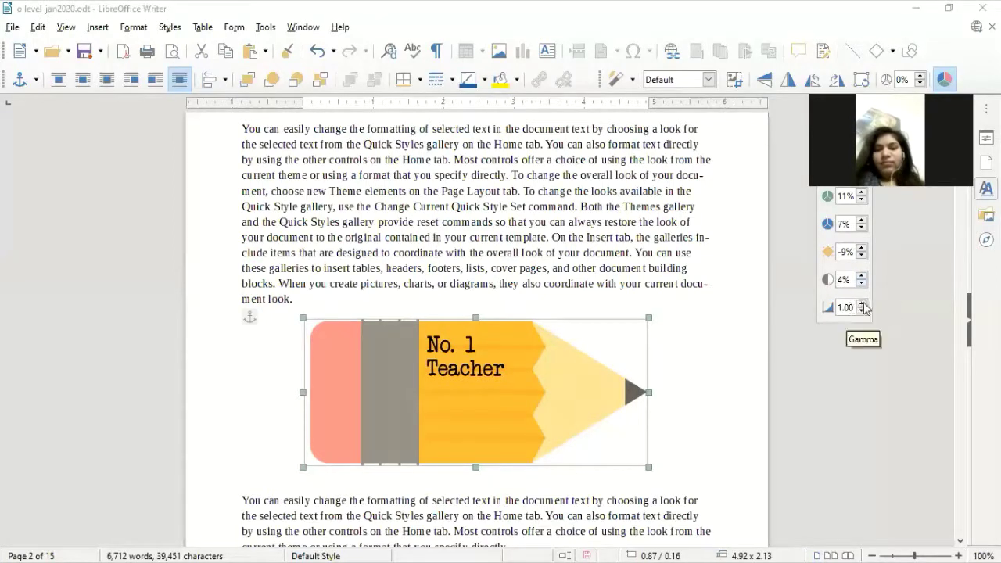
Step: Try the pencil image's gamma at 2.00 and 0.10, then set it to 0.40
{"action": "left_click", "coordinate": [862, 304]}
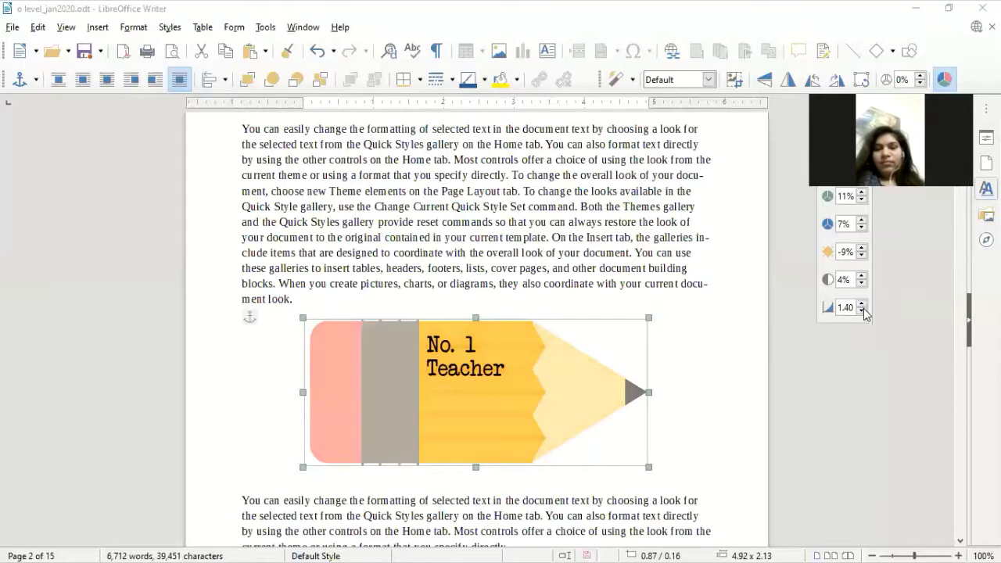
{"action": "left_click", "coordinate": [861, 304]}
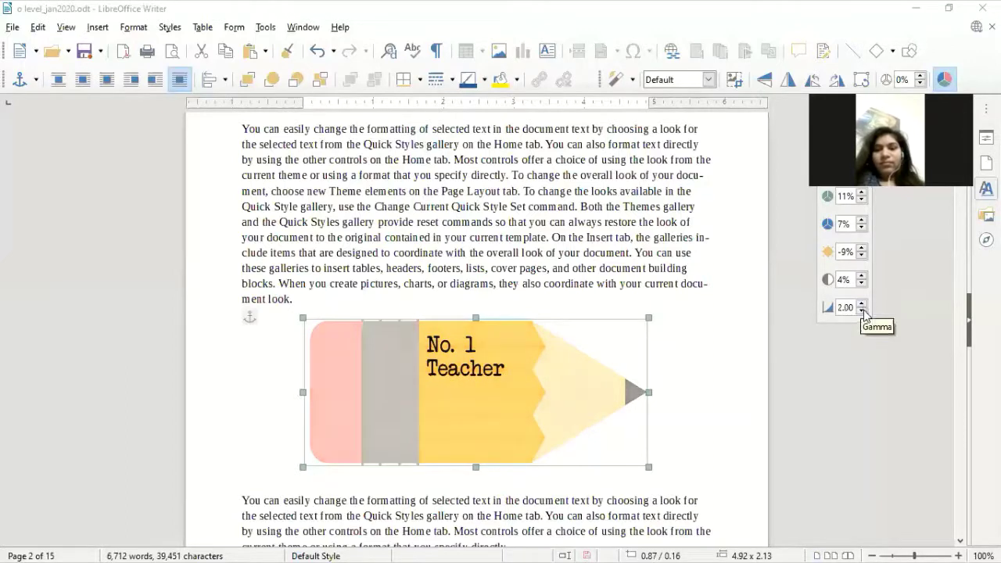
{"action": "left_click", "coordinate": [863, 310]}
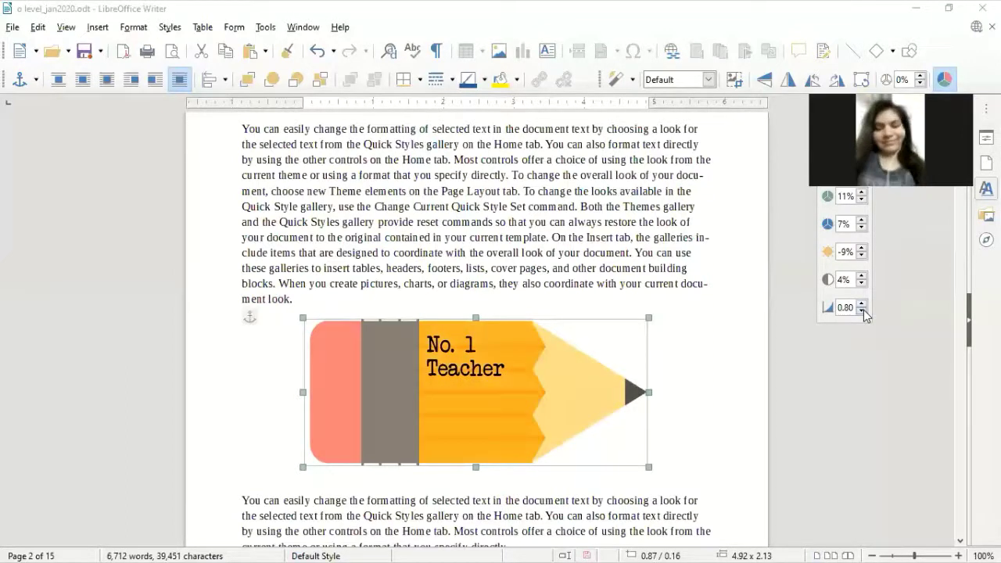
{"action": "left_click", "coordinate": [863, 310]}
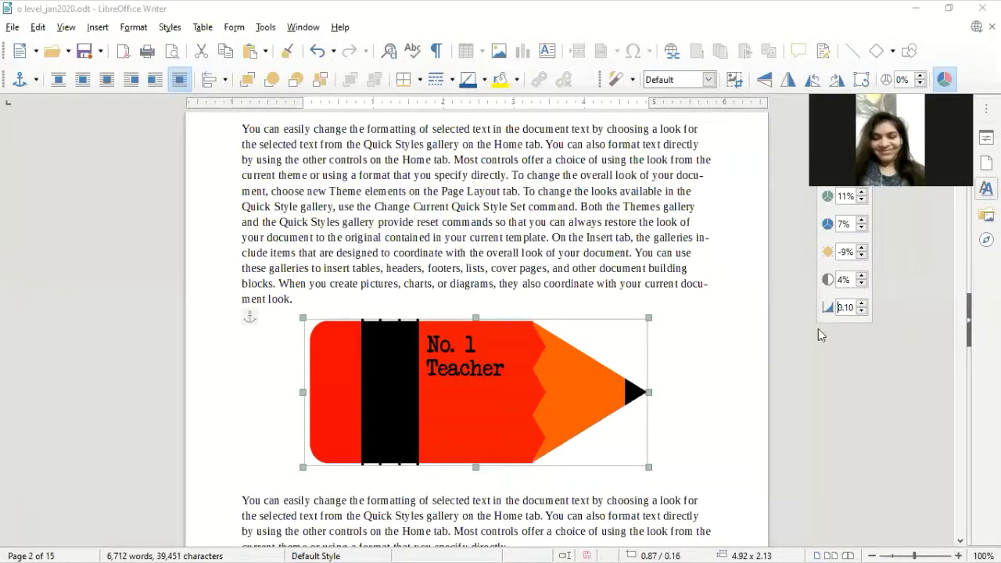
{"action": "left_click", "coordinate": [862, 303]}
{"action": "left_click", "coordinate": [861, 303]}
{"action": "left_click", "coordinate": [862, 304]}
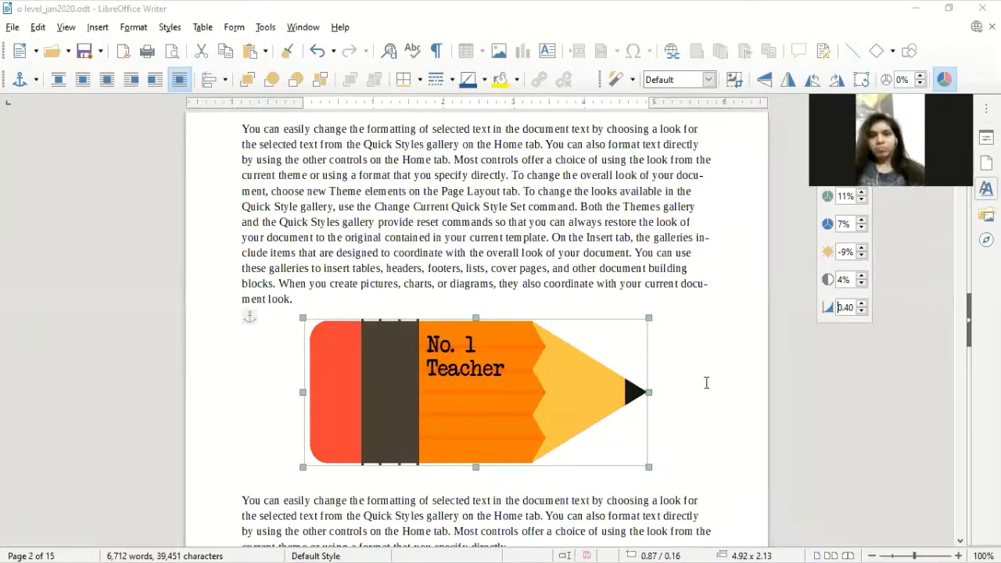
Step: Deselect the pencil image and add an empty line before the paragraph below it
{"action": "left_click", "coordinate": [679, 461]}
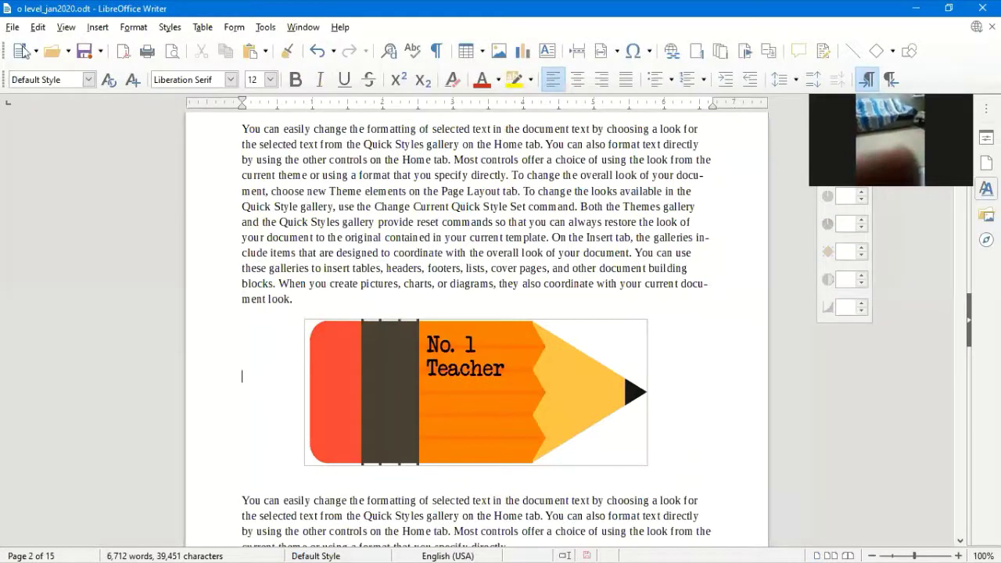
{"action": "left_click", "coordinate": [96, 28]}
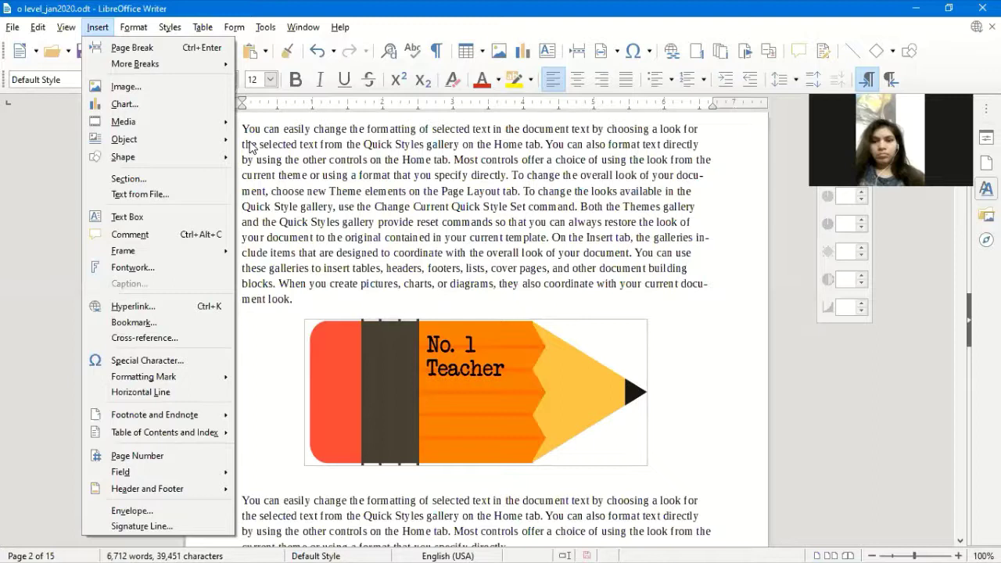
{"action": "left_click", "coordinate": [654, 467]}
{"action": "key", "text": "Return"}
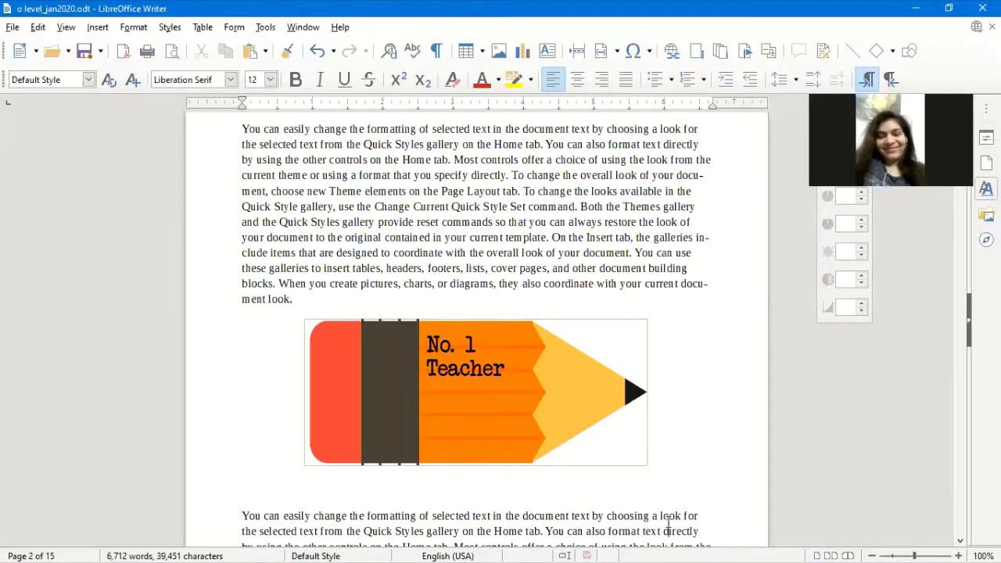
Step: Set the font size to 12 on the document's empty last page and insert a chart there
{"action": "scroll", "coordinate": [691, 507], "scroll_direction": "down", "scroll_amount": 4}
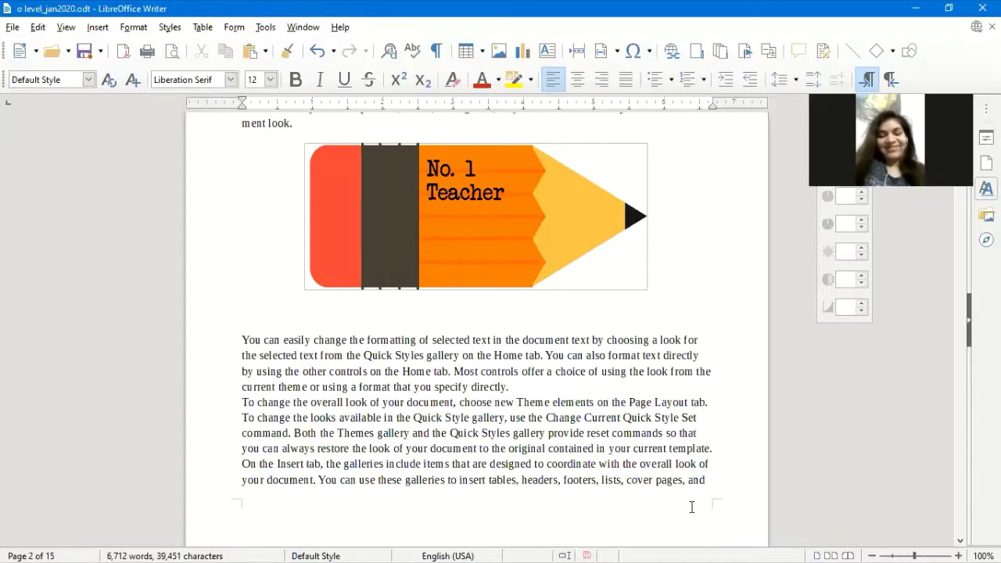
{"action": "key", "text": "ctrl+End"}
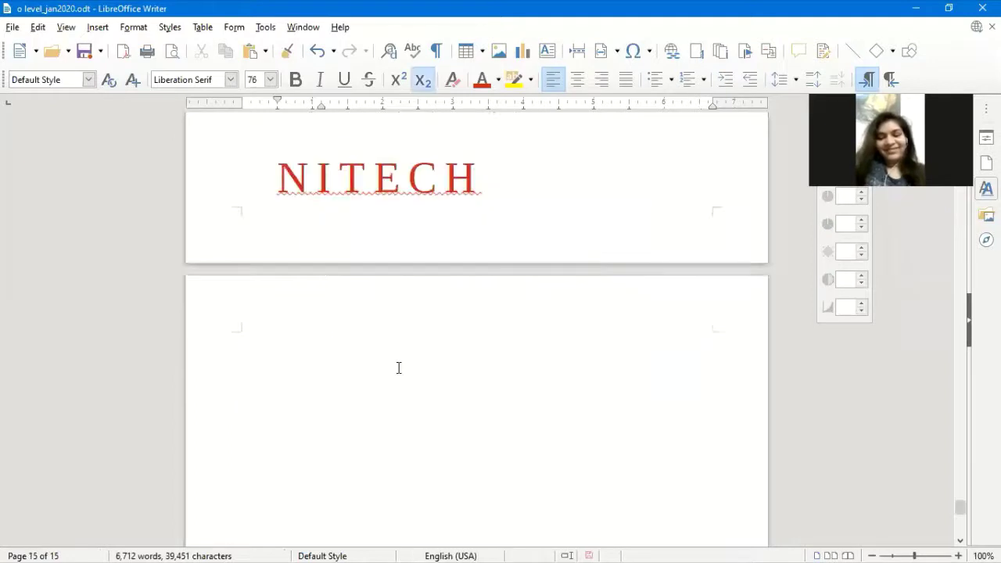
{"action": "left_click", "coordinate": [270, 79]}
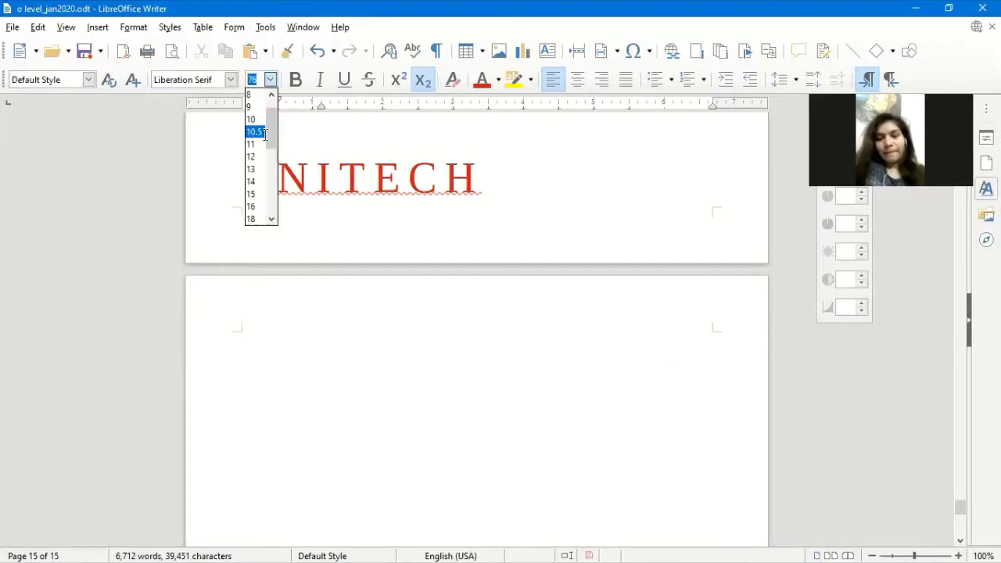
{"action": "left_click", "coordinate": [264, 131]}
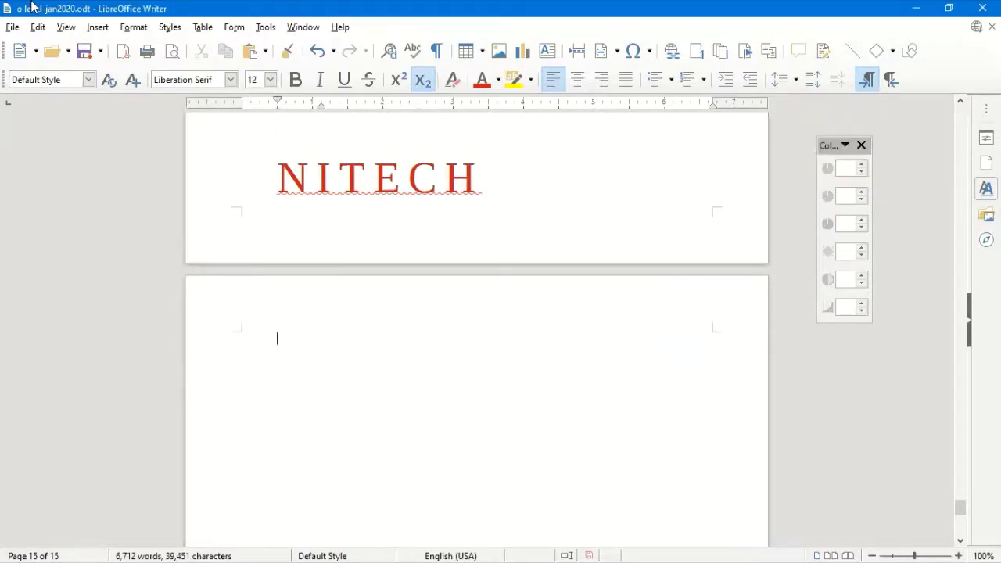
{"action": "key", "text": "alt+i"}
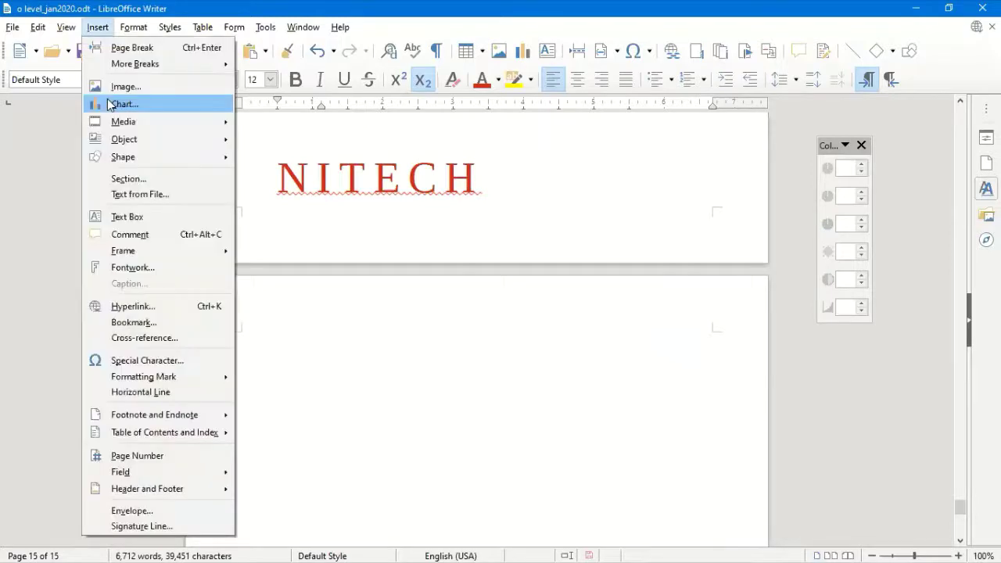
{"action": "left_click", "coordinate": [110, 104]}
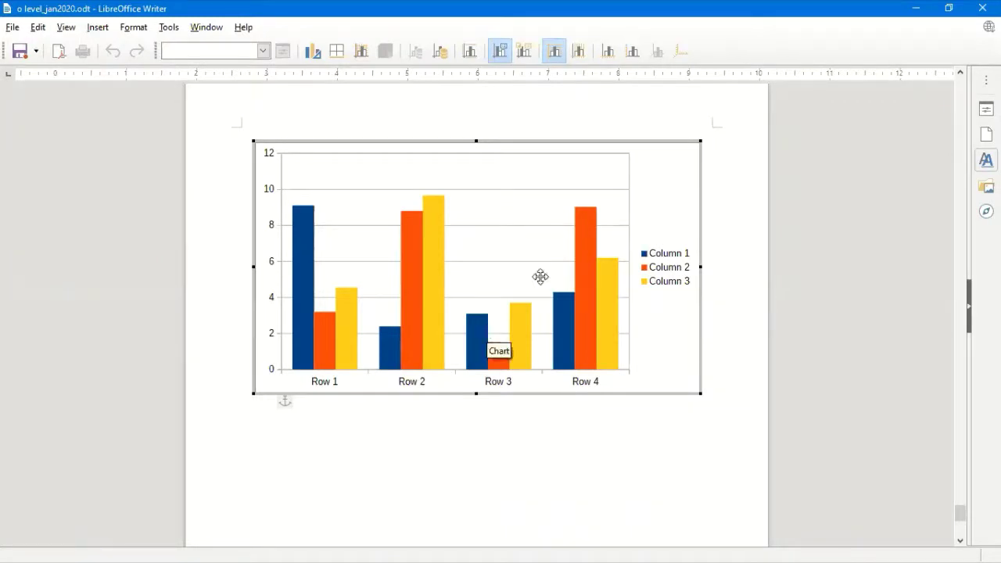
Step: Select the chart area, turn the legend off and back on, and open the legend's formatting options without changing them
{"action": "mouse_move", "coordinate": [592, 346]}
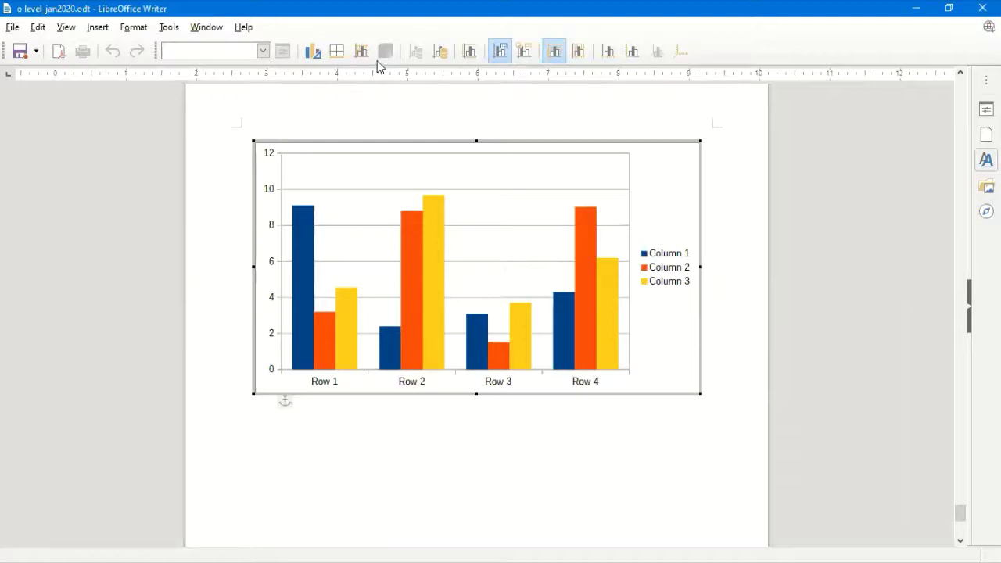
{"action": "left_click", "coordinate": [662, 183]}
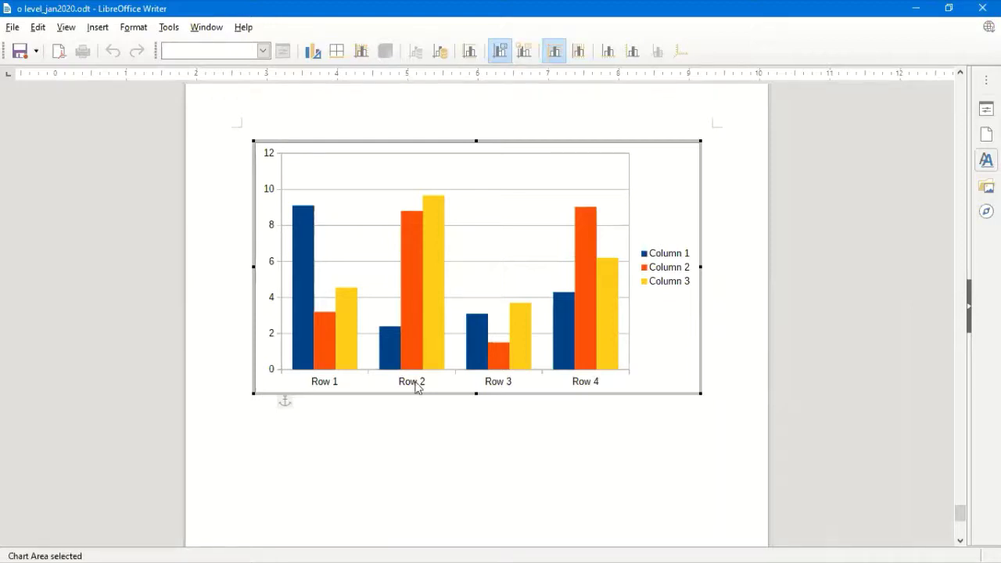
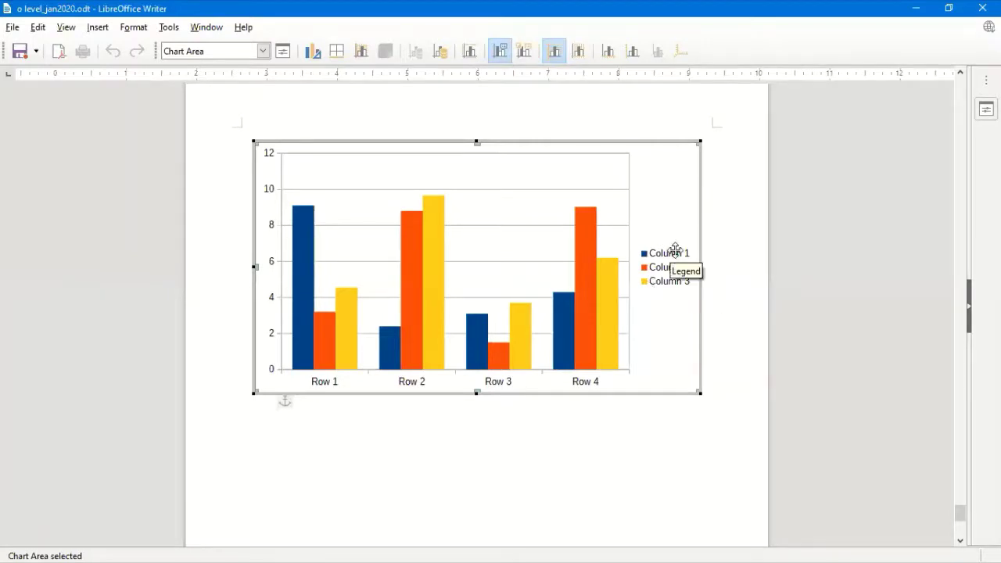
{"action": "left_click", "coordinate": [502, 51]}
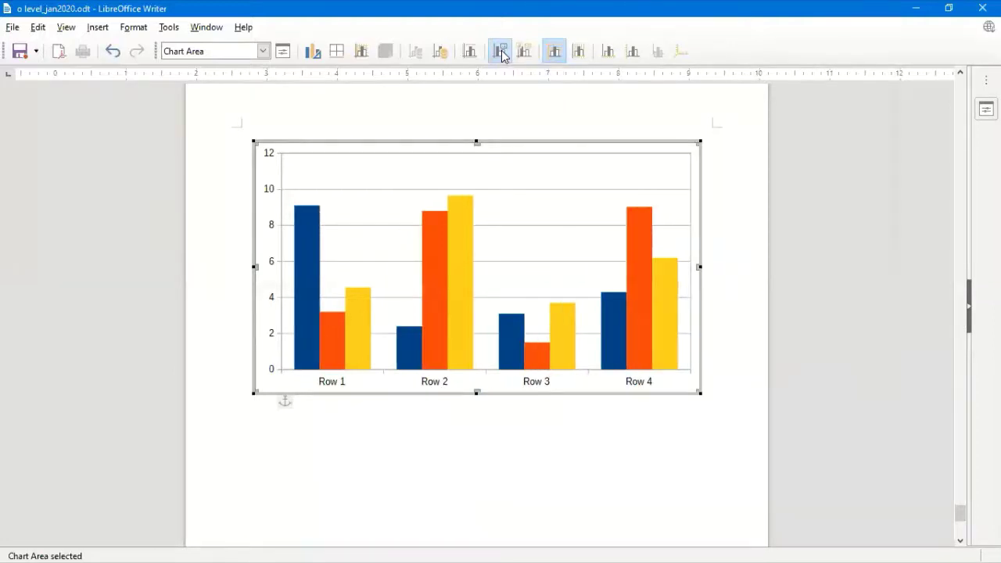
{"action": "left_click", "coordinate": [501, 51]}
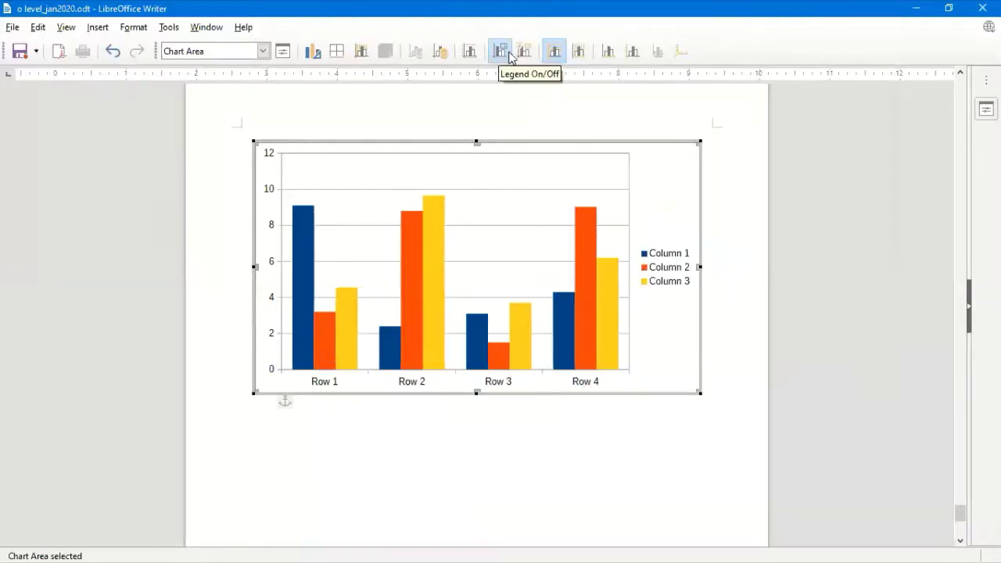
{"action": "left_click", "coordinate": [549, 58]}
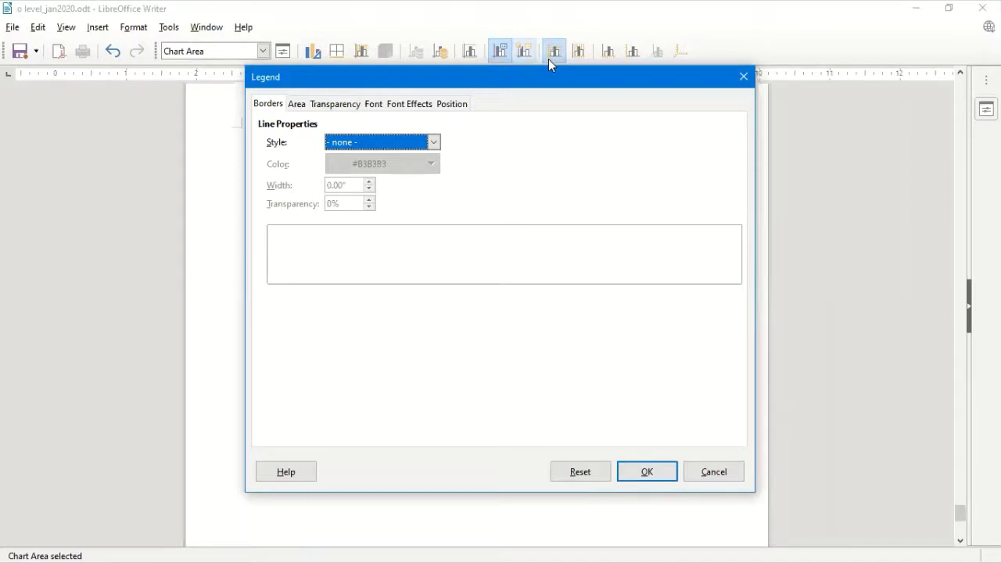
{"action": "key", "text": "Escape"}
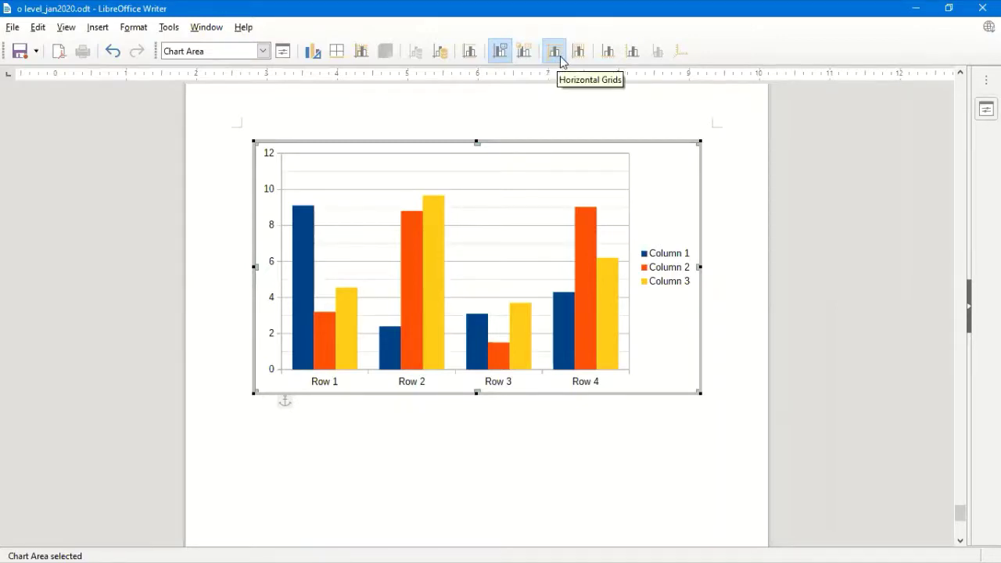
Step: Turn the chart's horizontal grids off and back on, and add major and minor vertical grids
{"action": "left_click", "coordinate": [560, 60]}
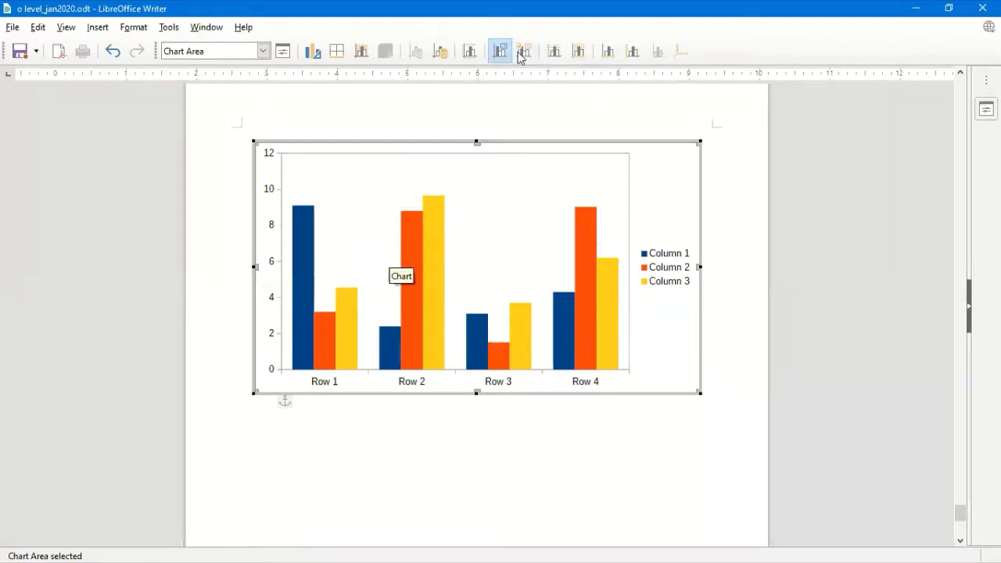
{"action": "left_click", "coordinate": [554, 58]}
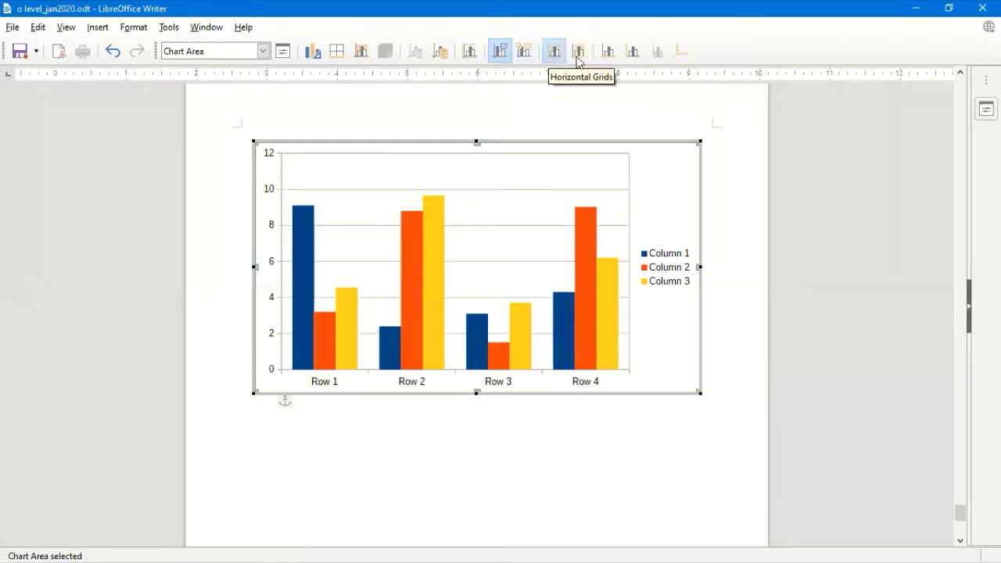
{"action": "left_click", "coordinate": [578, 61]}
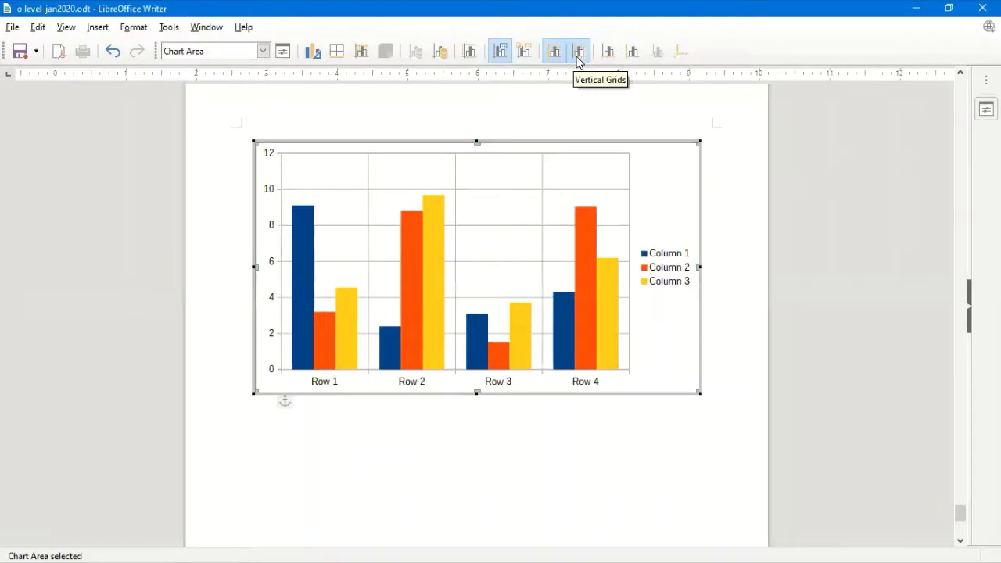
{"action": "left_click", "coordinate": [606, 53]}
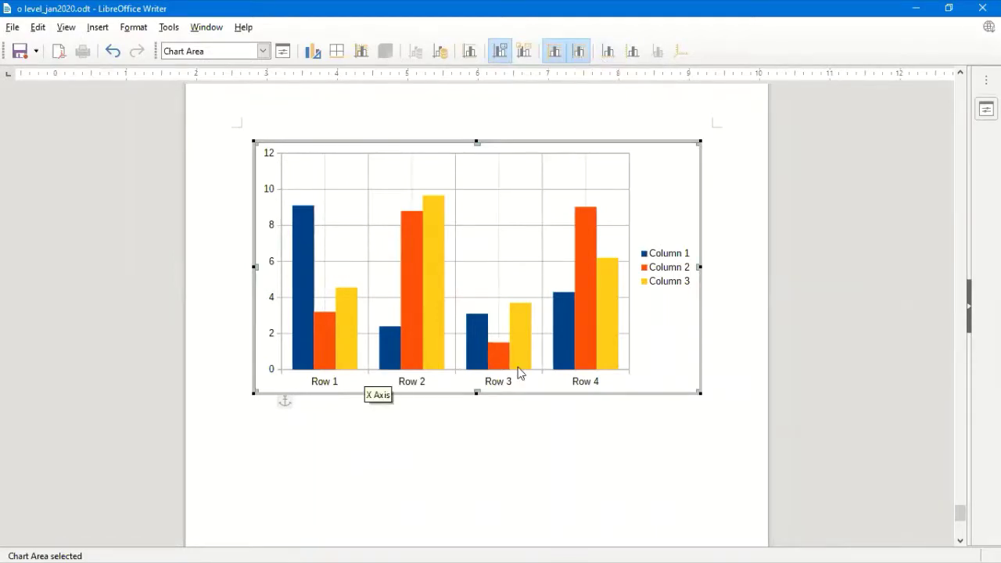
{"action": "left_click", "coordinate": [577, 53]}
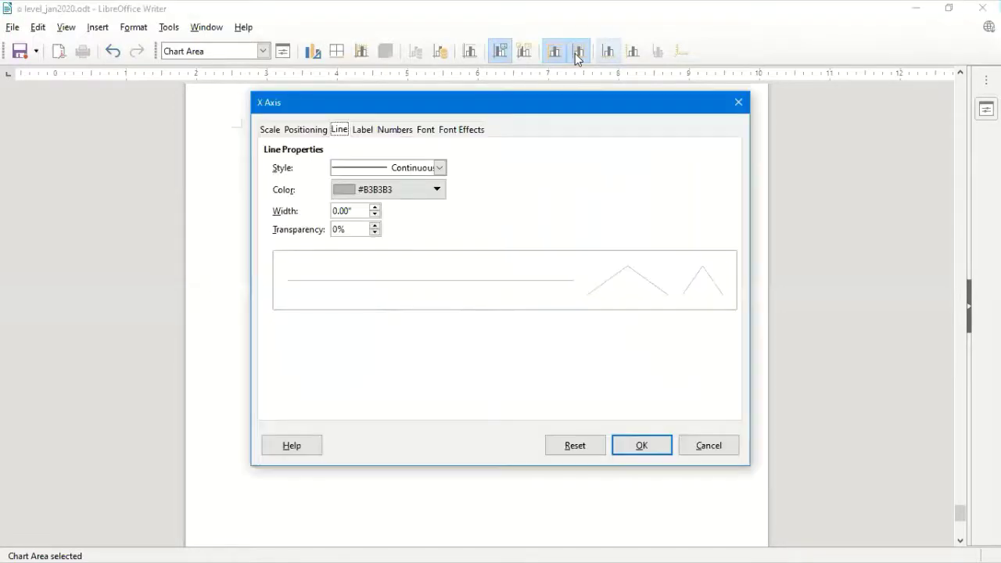
{"action": "key", "text": "Escape"}
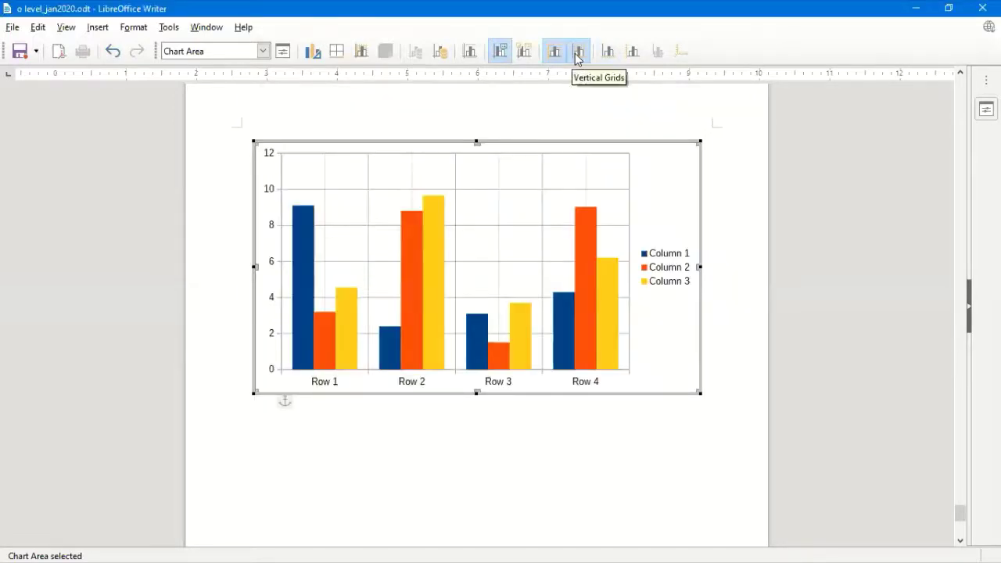
Step: Remove the chart's vertical grids and cycle the horizontal grids until they are off
{"action": "left_click", "coordinate": [579, 54]}
{"action": "left_click", "coordinate": [562, 57]}
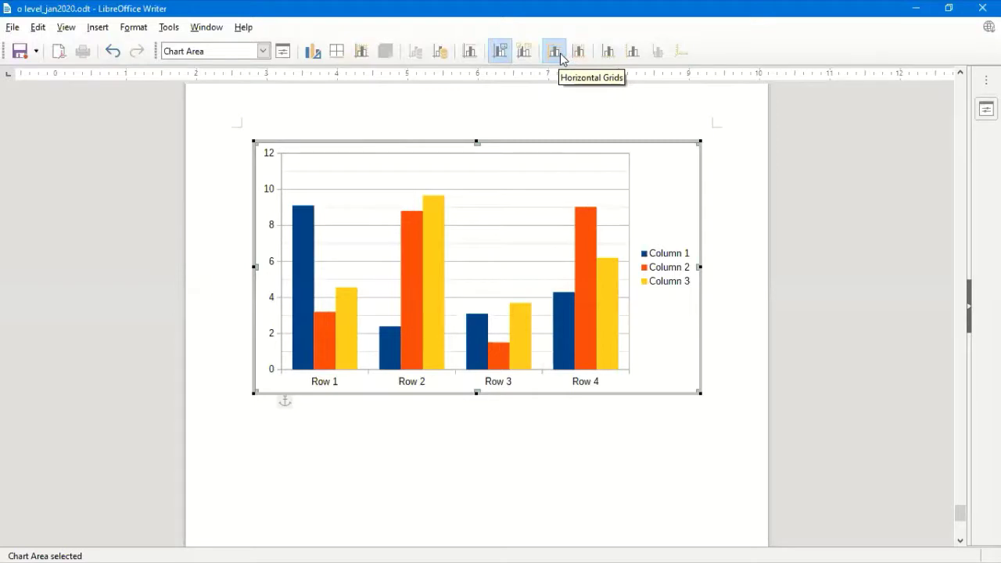
{"action": "left_click", "coordinate": [561, 56]}
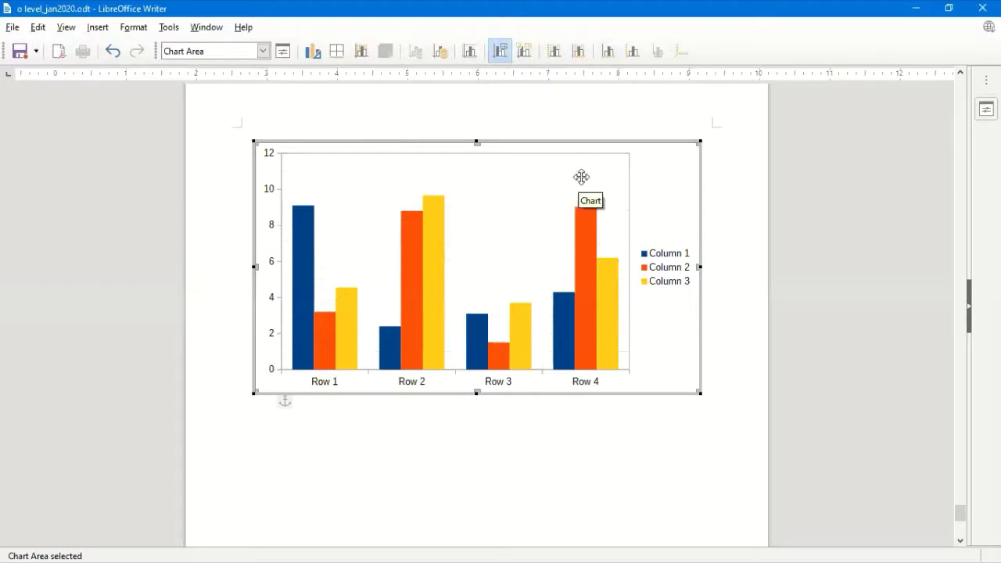
Step: Set the chart's X axis line color to indigo from the standard palette
{"action": "left_click", "coordinate": [606, 57]}
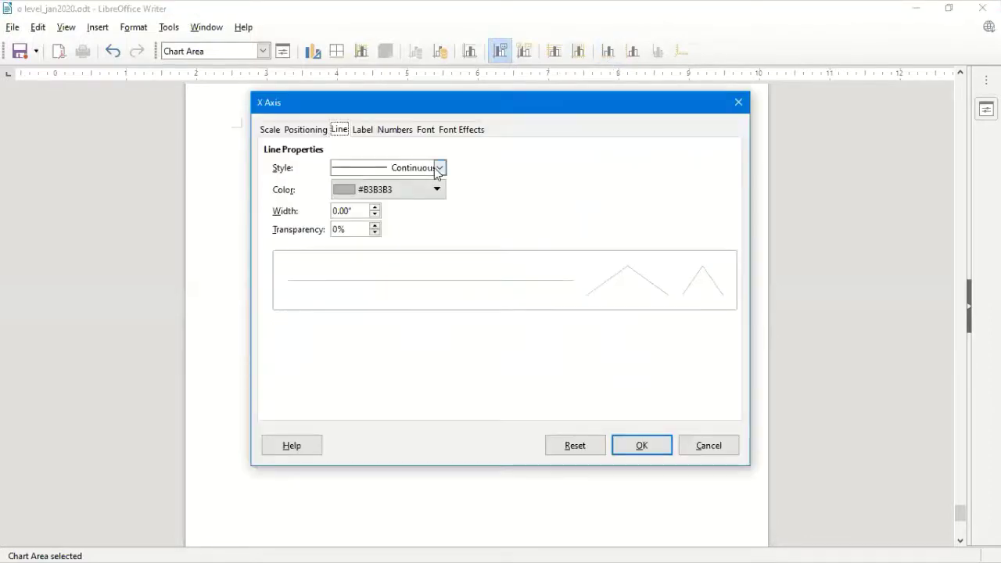
{"action": "left_click", "coordinate": [436, 190]}
{"action": "left_click", "coordinate": [429, 241]}
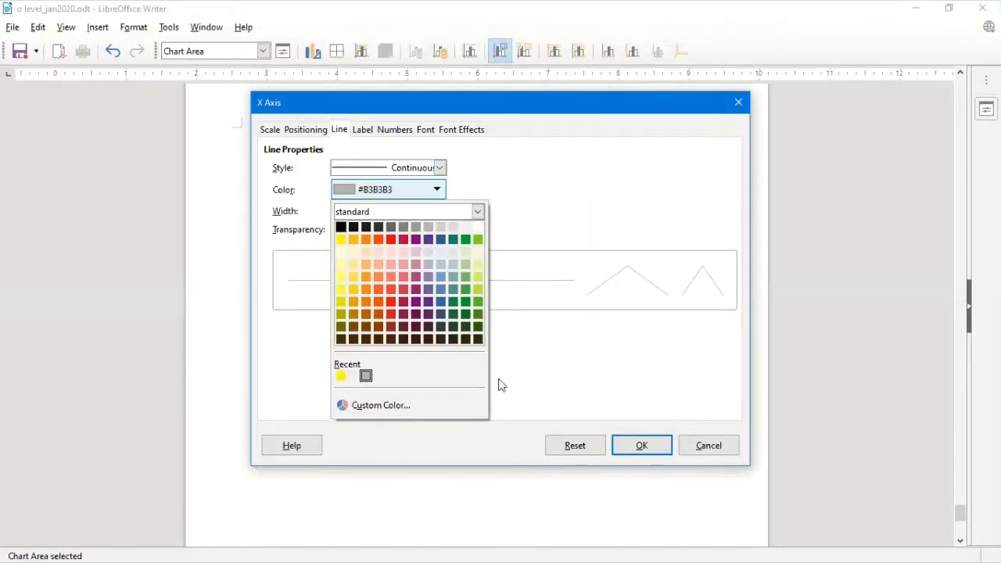
{"action": "left_click", "coordinate": [625, 446]}
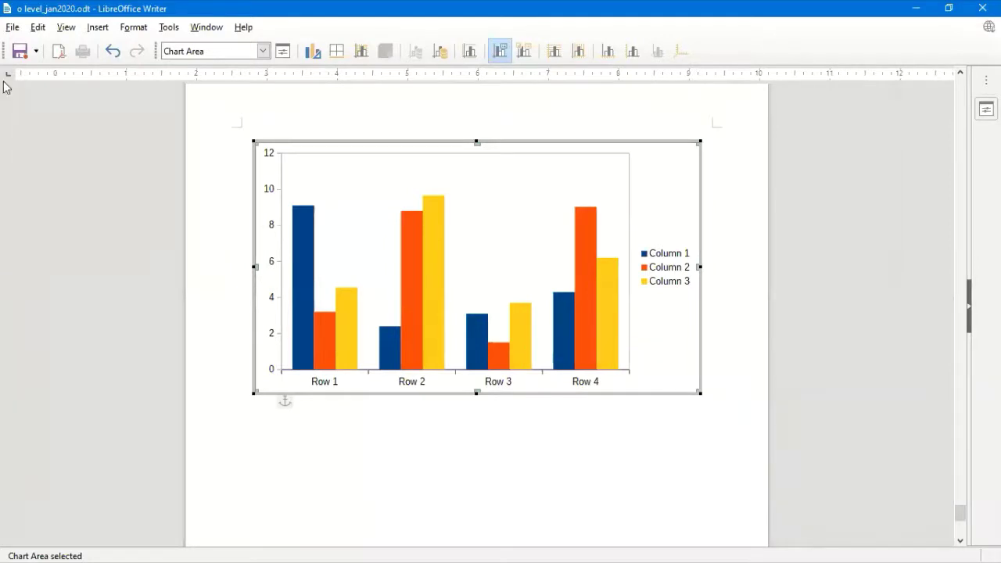
{"action": "left_click", "coordinate": [12, 28]}
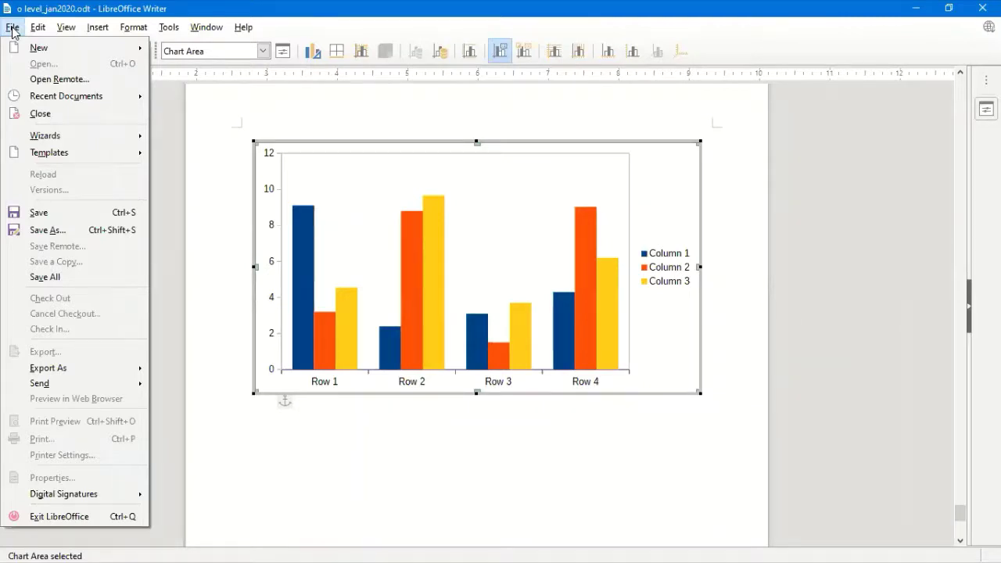
{"action": "mouse_move", "coordinate": [31, 32]}
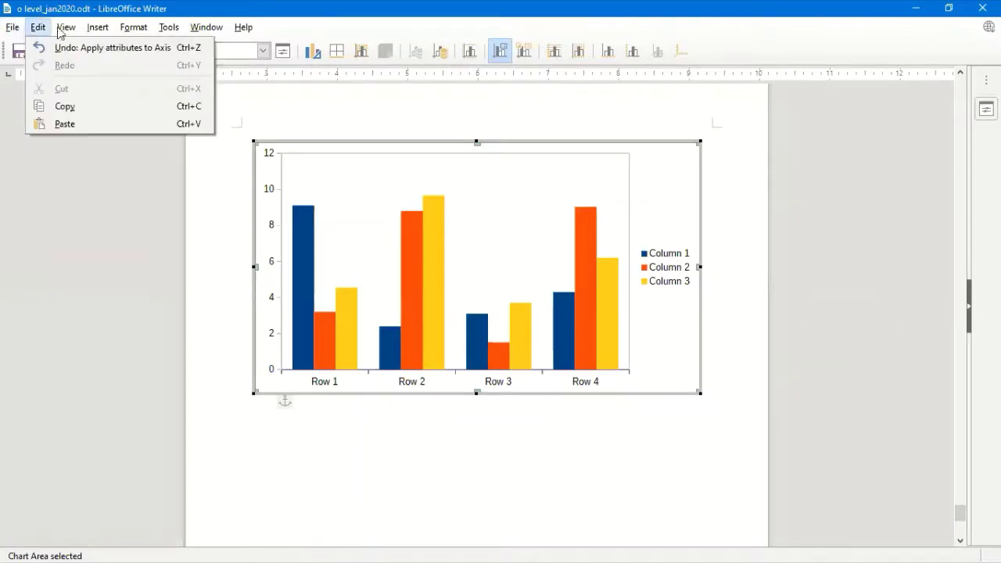
{"action": "left_click", "coordinate": [59, 32]}
{"action": "left_click", "coordinate": [102, 36]}
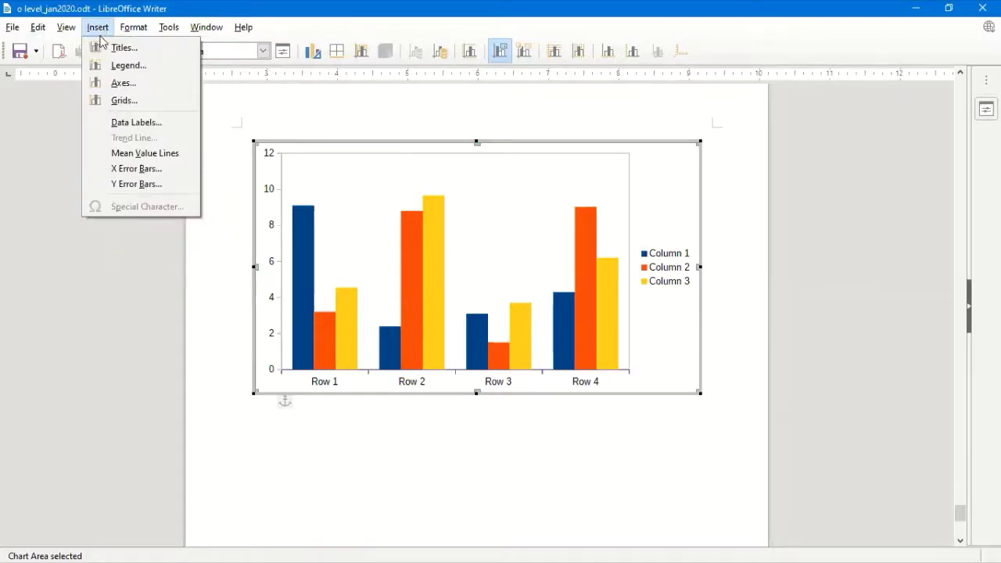
Step: Undo all the legend, grid and axis changes made to the chart and leave chart editing
{"action": "left_click", "coordinate": [555, 424]}
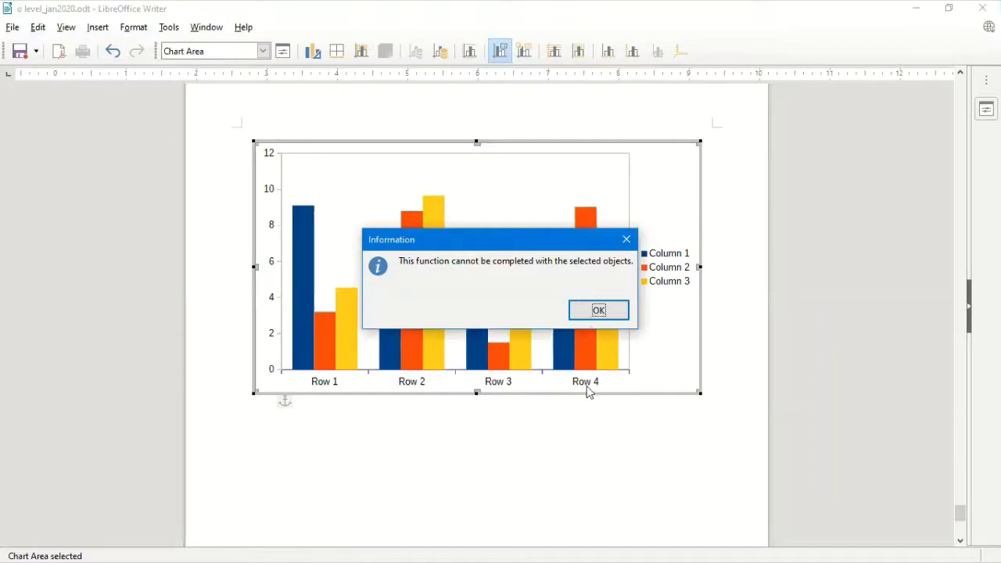
{"action": "key", "text": "Return"}
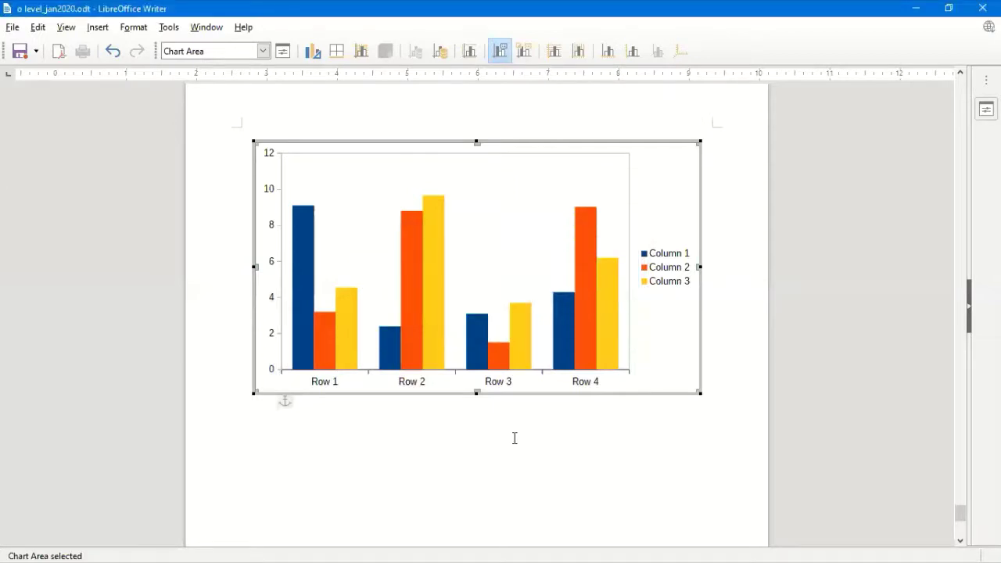
{"action": "key", "text": "ctrl+z"}
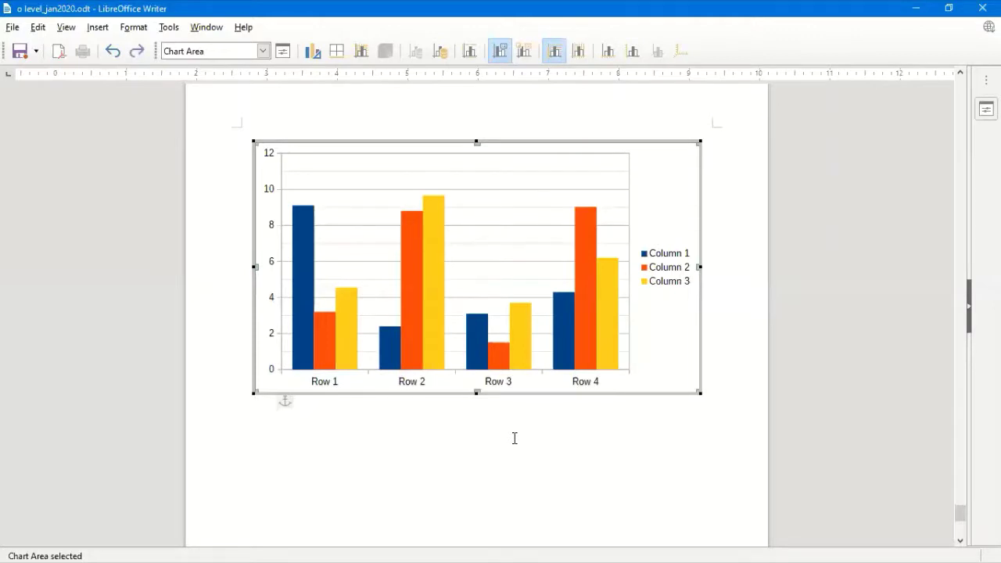
{"action": "key", "text": "ctrl+z"}
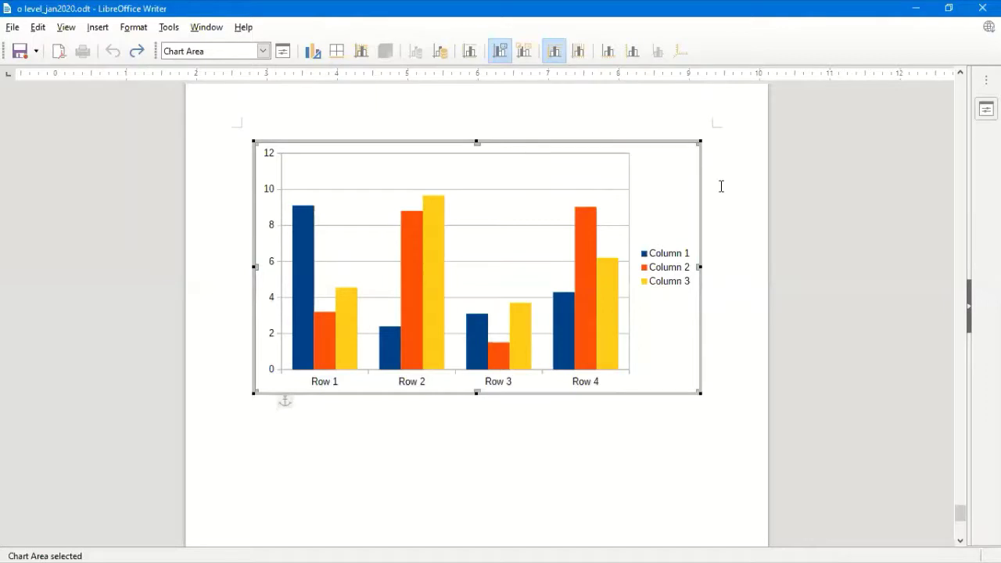
{"action": "key", "text": "Escape"}
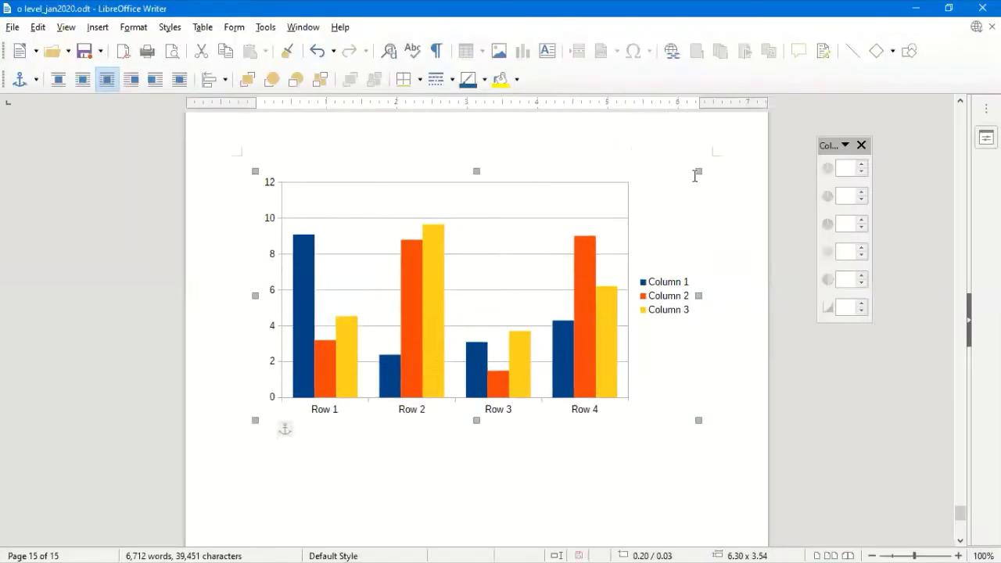
Step: Delete the chart from the page and insert a new default chart in its place
{"action": "key", "text": "Delete"}
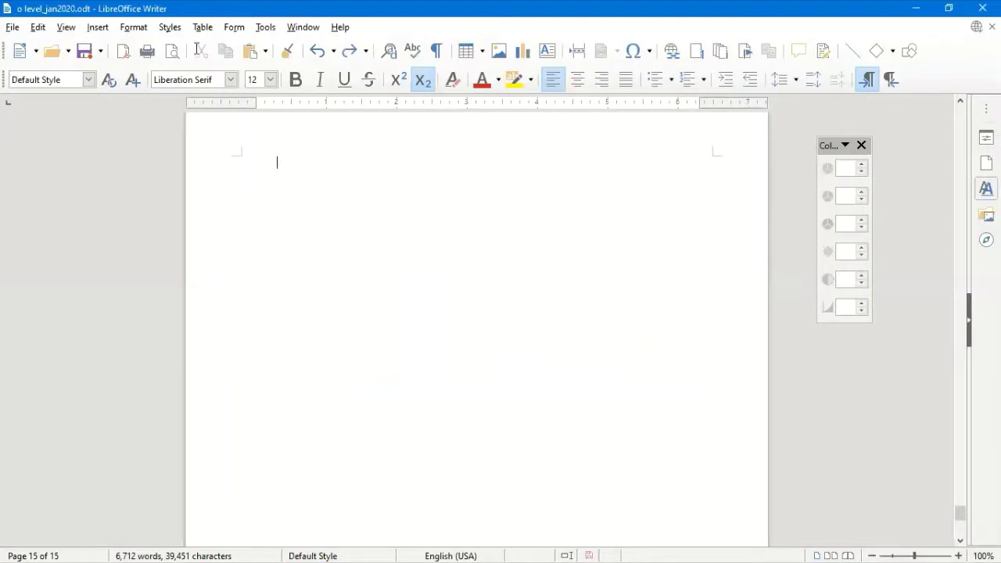
{"action": "left_click", "coordinate": [94, 30]}
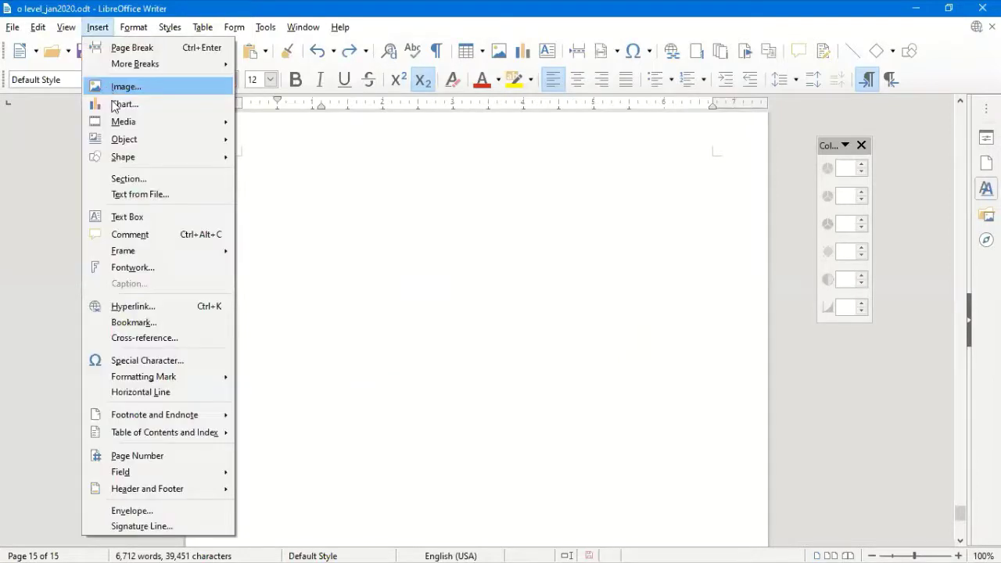
{"action": "left_click", "coordinate": [111, 103]}
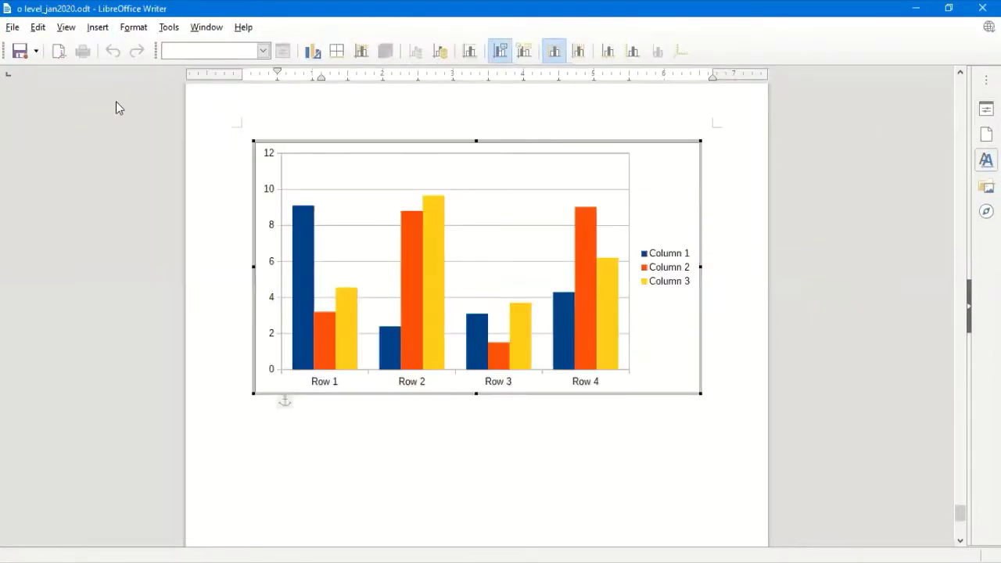
Step: Add the title "Sales Report" and the subtitle "For FY 2020-21" to the chart
{"action": "left_click", "coordinate": [104, 31]}
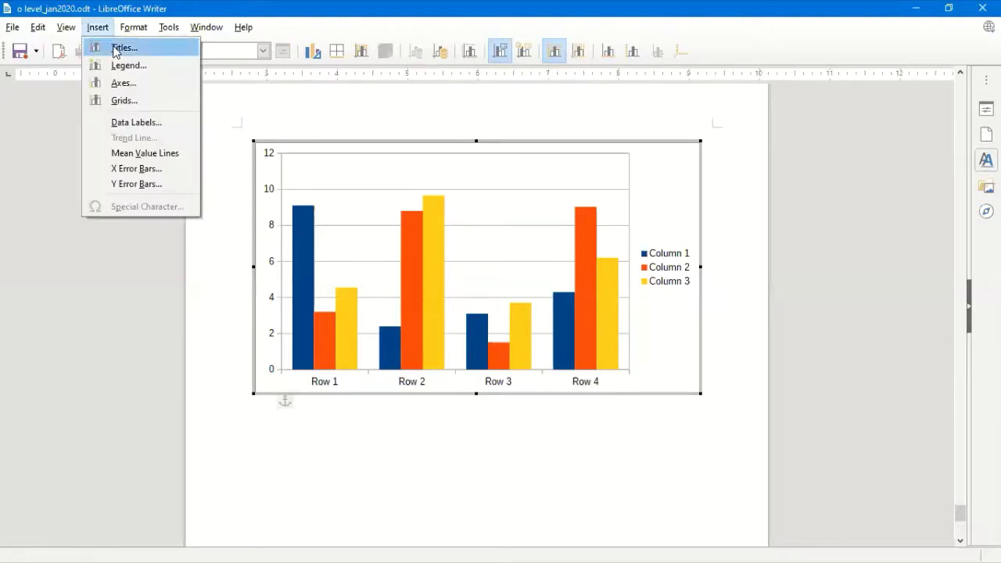
{"action": "left_click", "coordinate": [115, 50]}
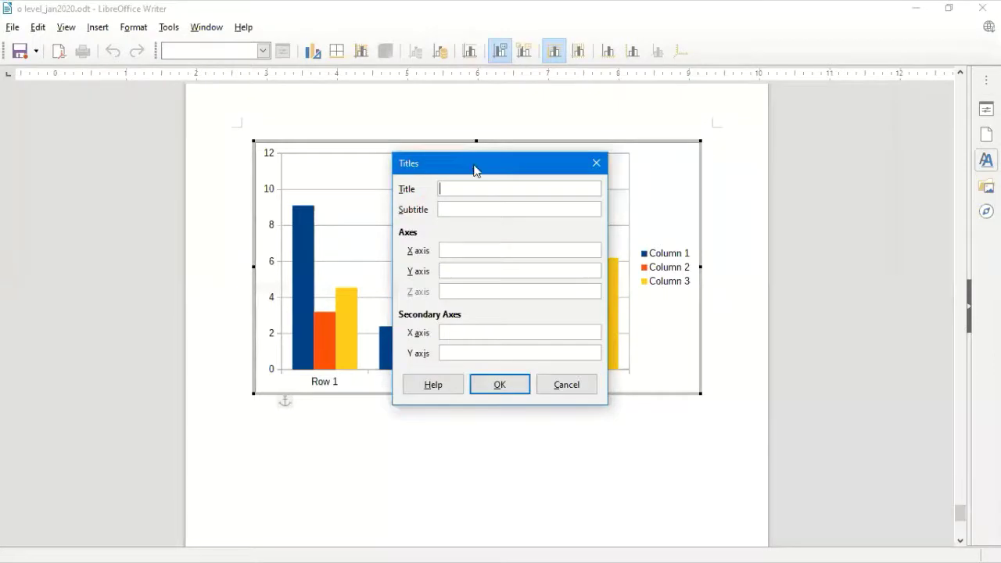
{"action": "left_click_drag", "start_coordinate": [474, 170], "coordinate": [659, 130]}
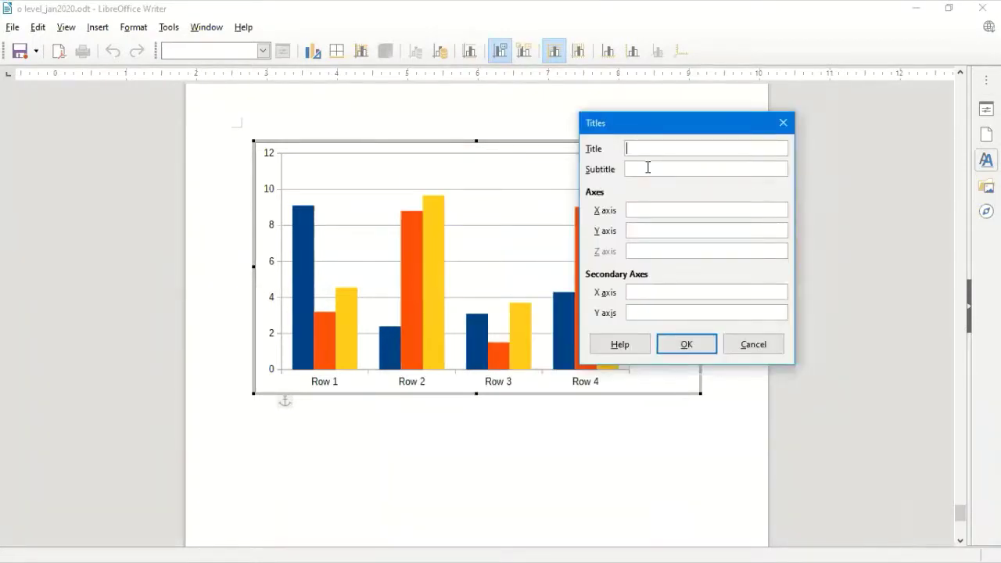
{"action": "type", "text": "Sales Report"}
{"action": "left_click", "coordinate": [647, 167]}
{"action": "type", "text": "For FY 2020"}
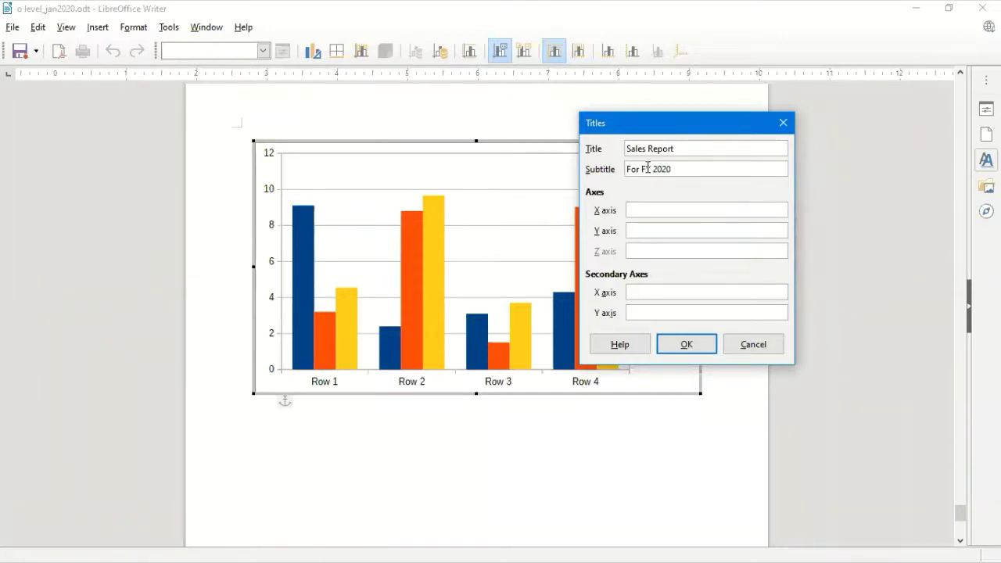
{"action": "type", "text": "-21"}
Step: Enter "NAME" in capitals as the title of the chart's X axis
{"action": "type", "text": "n"}
{"action": "type", "text": "ame"}
{"action": "key", "text": "shift+Home"}
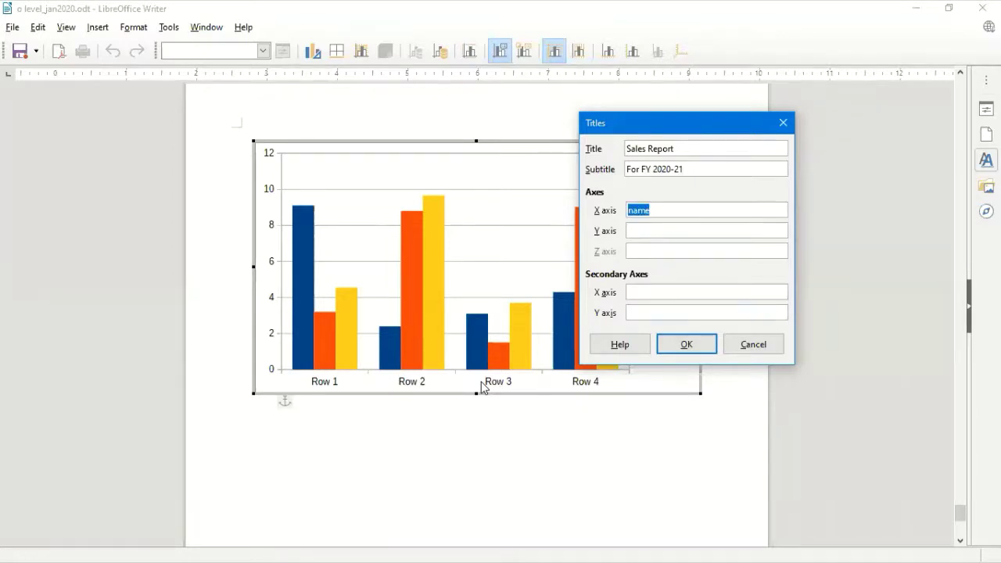
{"action": "type", "text": "NAME"}
{"action": "key", "text": "Tab"}
Step: Enter "SALE [IN Rs.]" as the Y axis title and apply the titles to the chart
{"action": "type", "text": "SALE"}
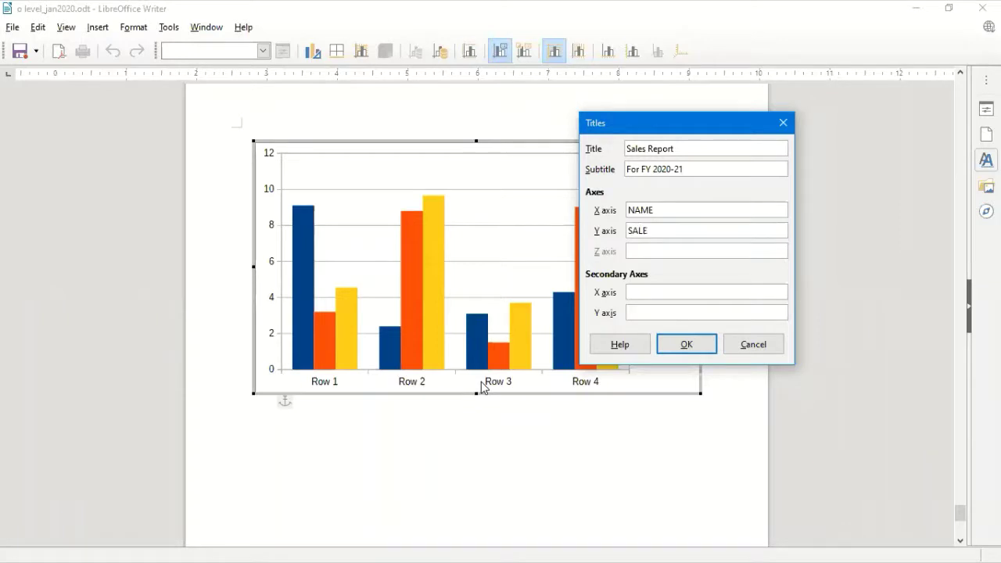
{"action": "type", "text": "(IN"}
{"action": "key", "text": "BackSpace"}
{"action": "key", "text": "BackSpace"}
{"action": "key", "text": "BackSpace"}
{"action": "type", "text": "("}
{"action": "key", "text": "BackSpace"}
{"action": "type", "text": "IN Rs.]"}
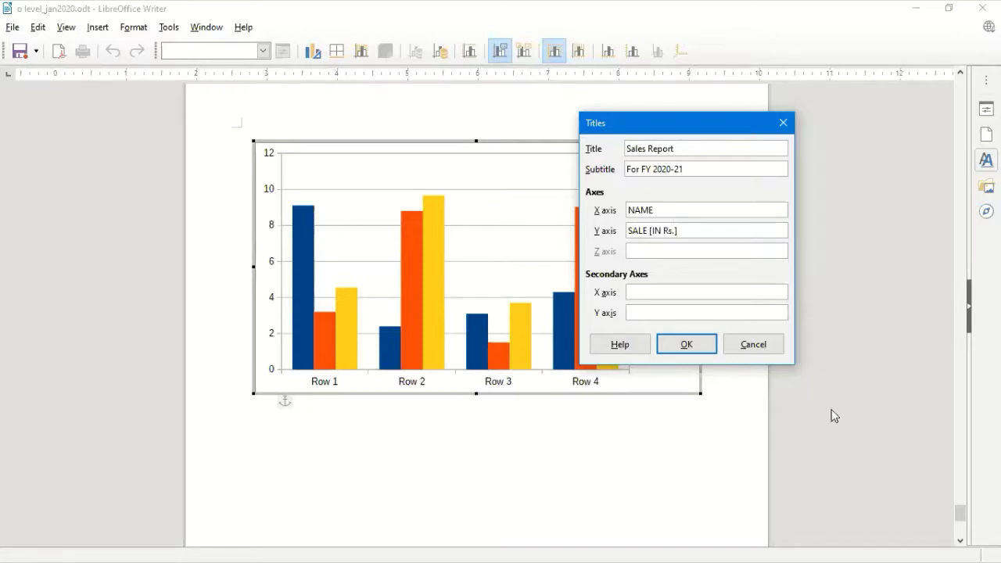
{"action": "left_click", "coordinate": [686, 345]}
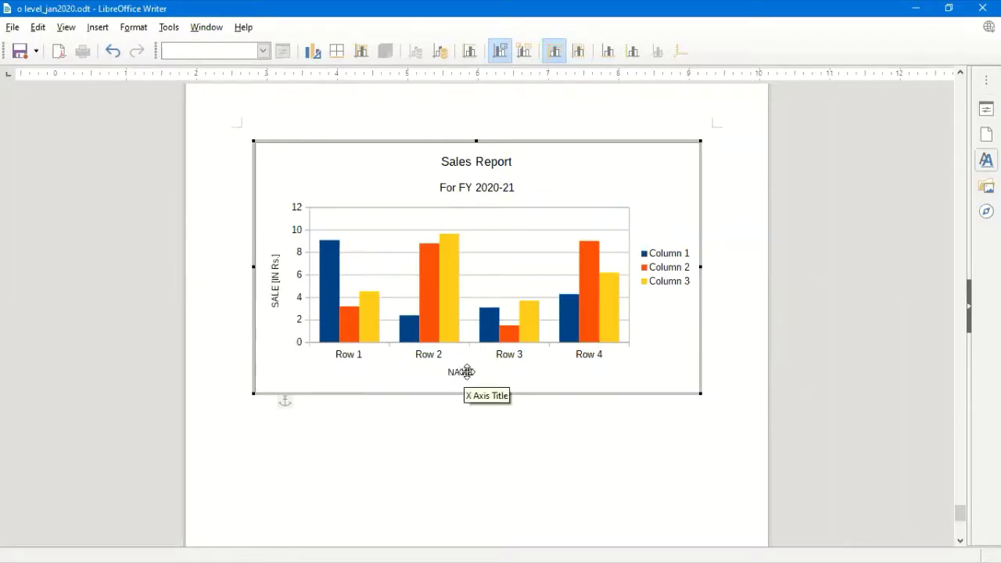
Step: Open the chart's data table from its X axis and move the dialog clear of the chart
{"action": "left_click", "coordinate": [347, 360]}
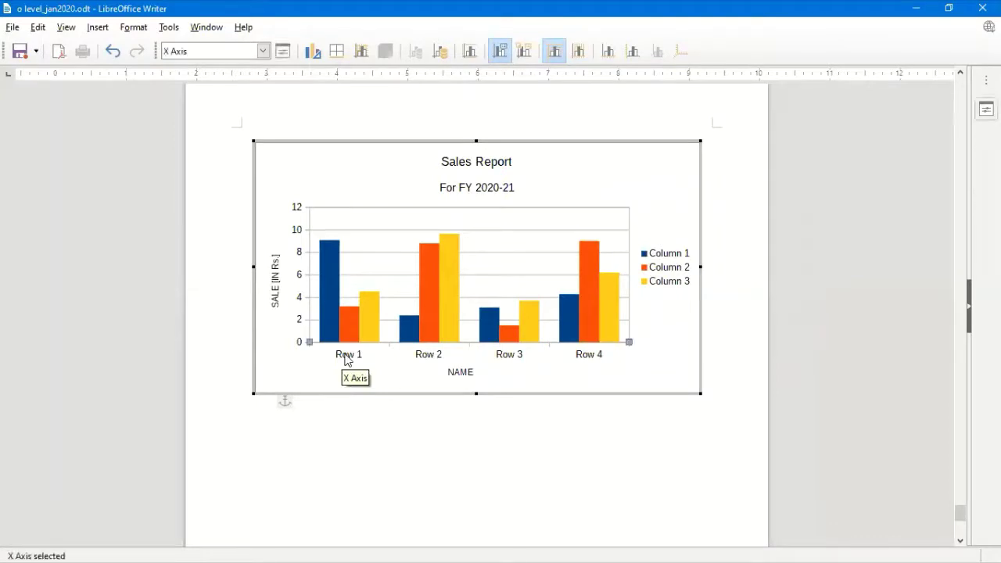
{"action": "right_click", "coordinate": [347, 359]}
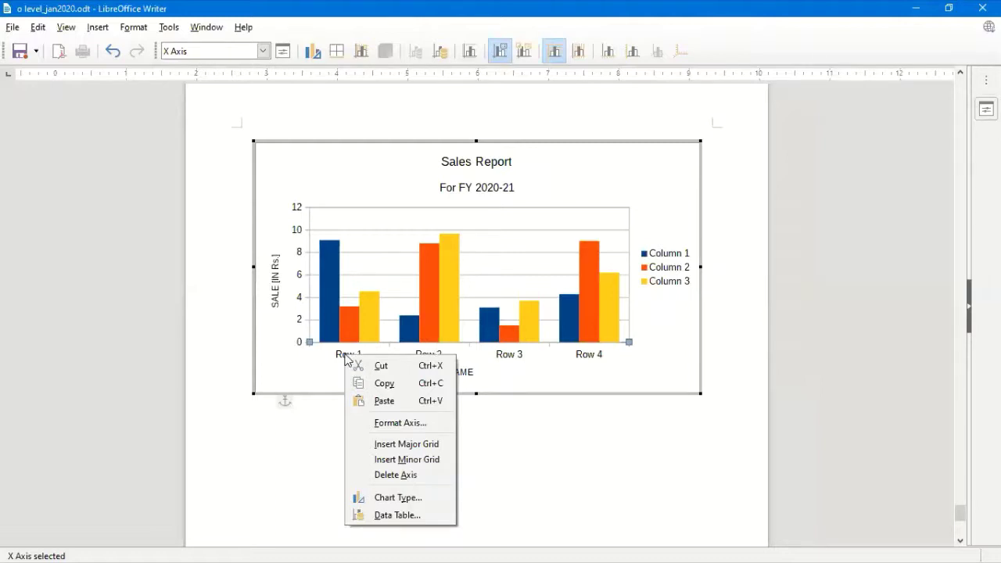
{"action": "left_click", "coordinate": [512, 358]}
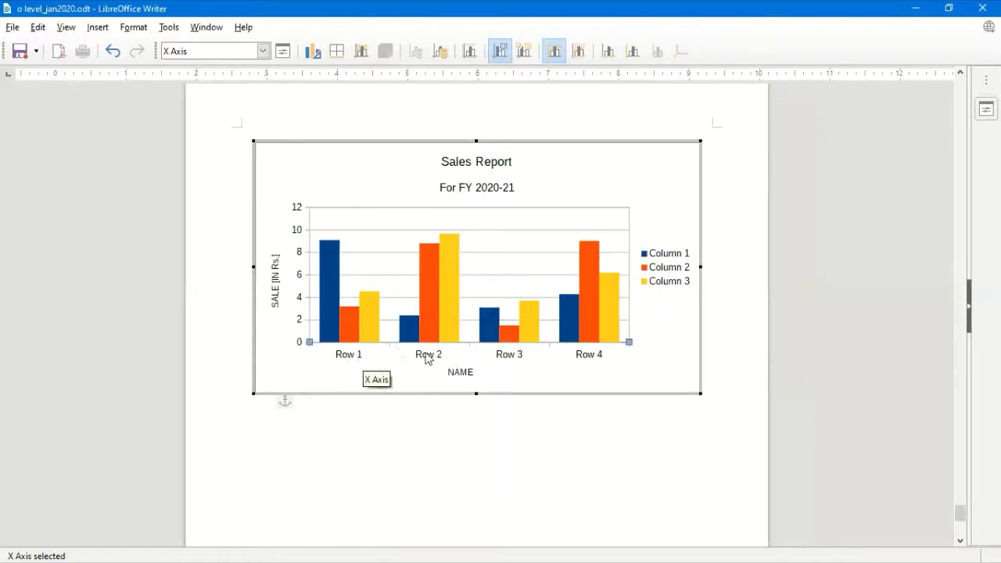
{"action": "right_click", "coordinate": [354, 361]}
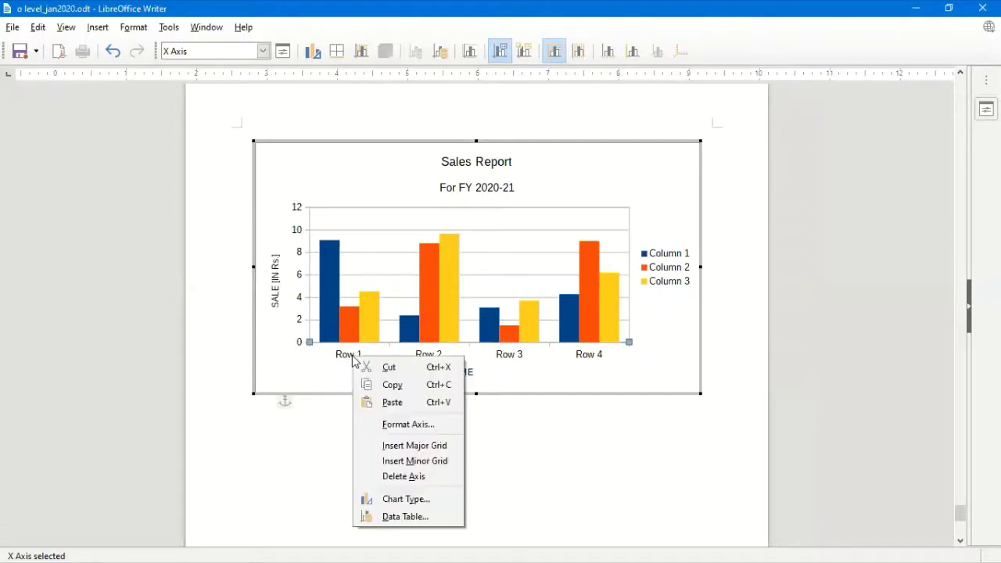
{"action": "left_click", "coordinate": [402, 517]}
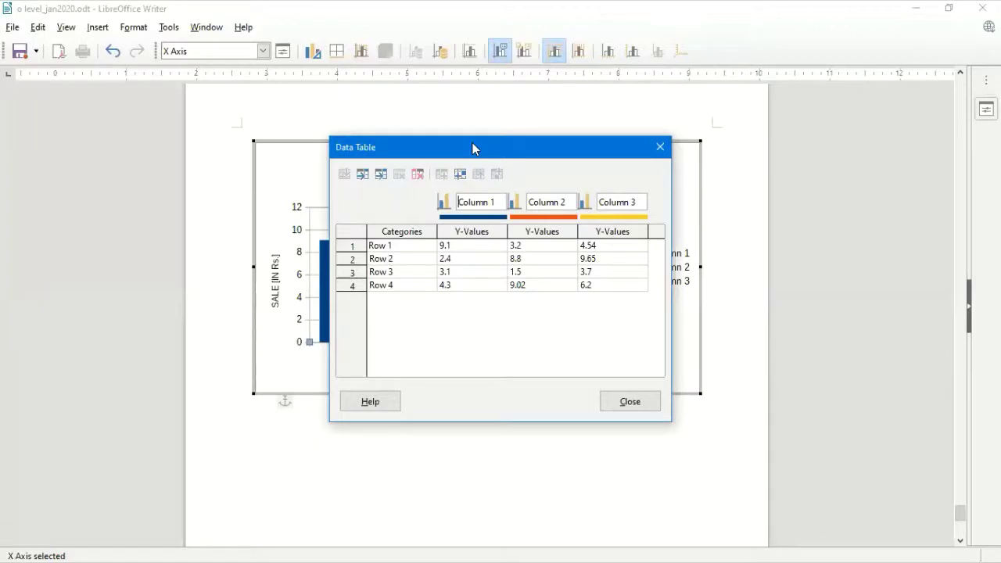
{"action": "left_click_drag", "start_coordinate": [472, 149], "coordinate": [748, 84]}
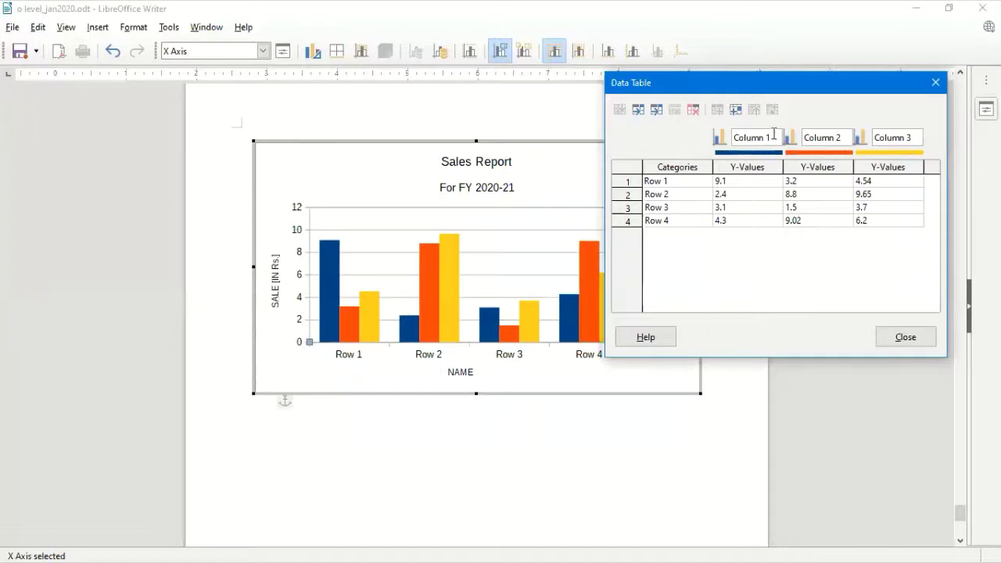
Step: Rename the three data series in the data table as JAN, FEB and MARCH
{"action": "left_click_drag", "start_coordinate": [771, 137], "coordinate": [729, 147]}
{"action": "type", "text": "JAN"}
{"action": "key", "text": "Tab"}
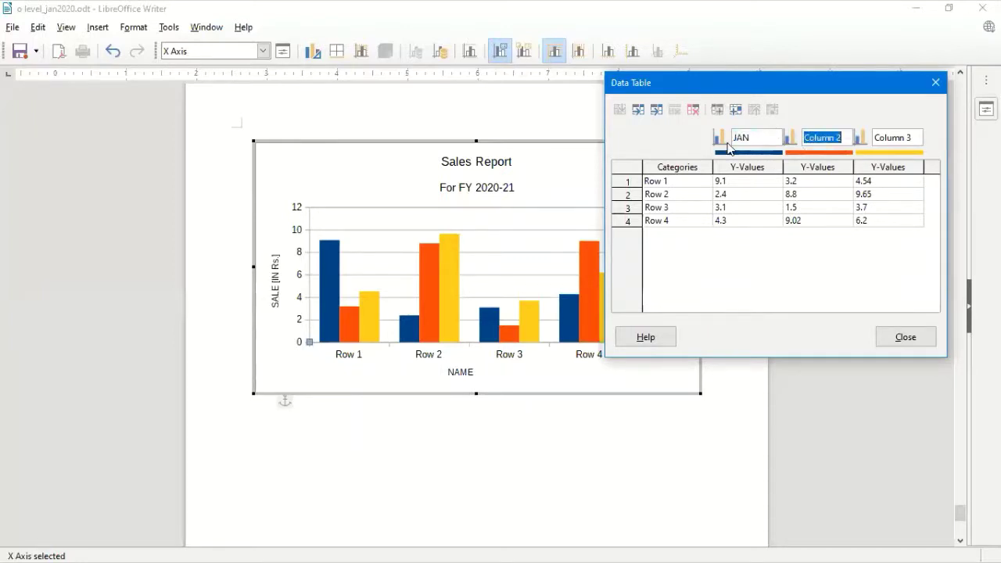
{"action": "type", "text": "FEB"}
{"action": "key", "text": "Tab"}
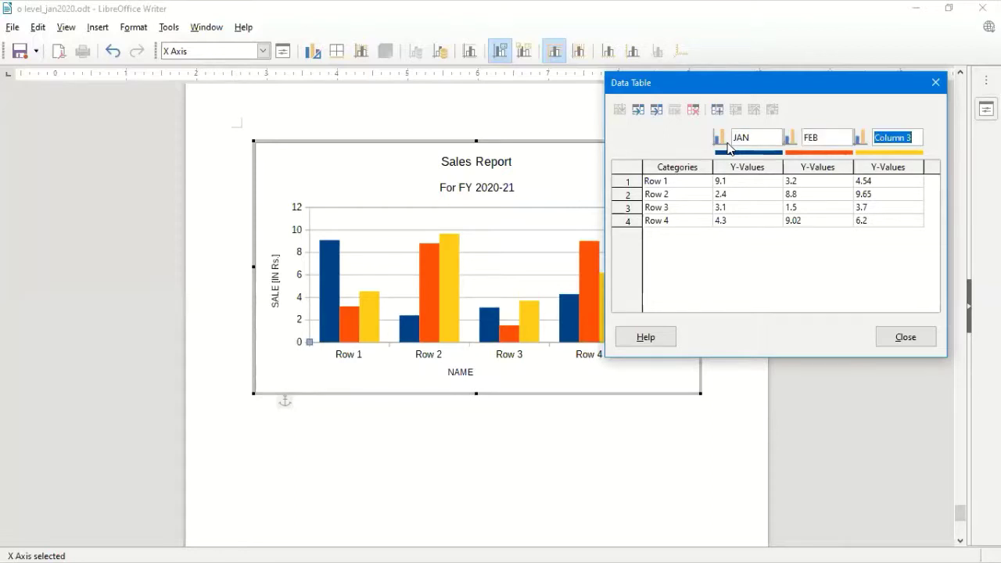
{"action": "type", "text": "MARCH"}
{"action": "key", "text": "Tab"}
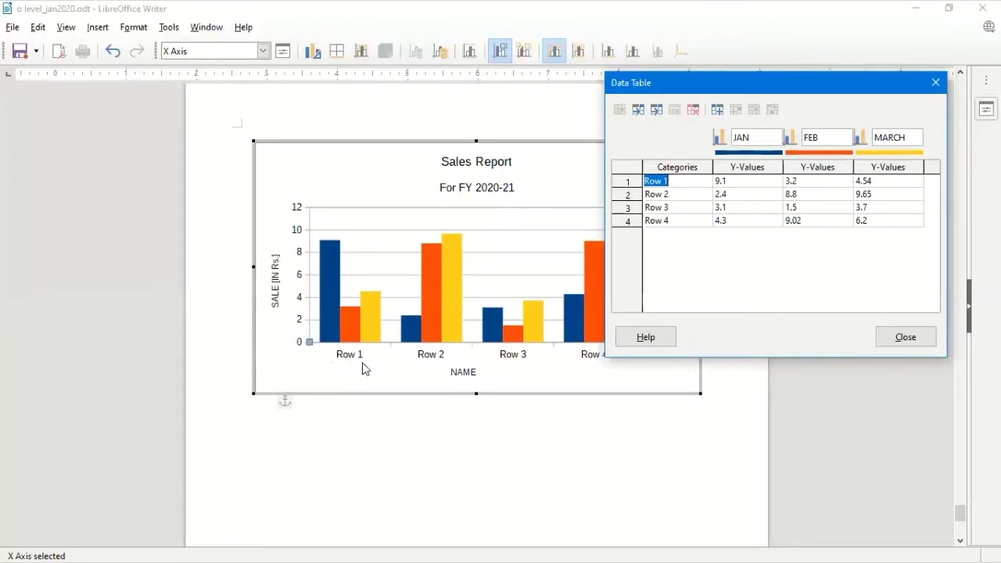
Step: Replace the four row category labels in the data table with people's first names
{"action": "type", "text": "AMAN"}
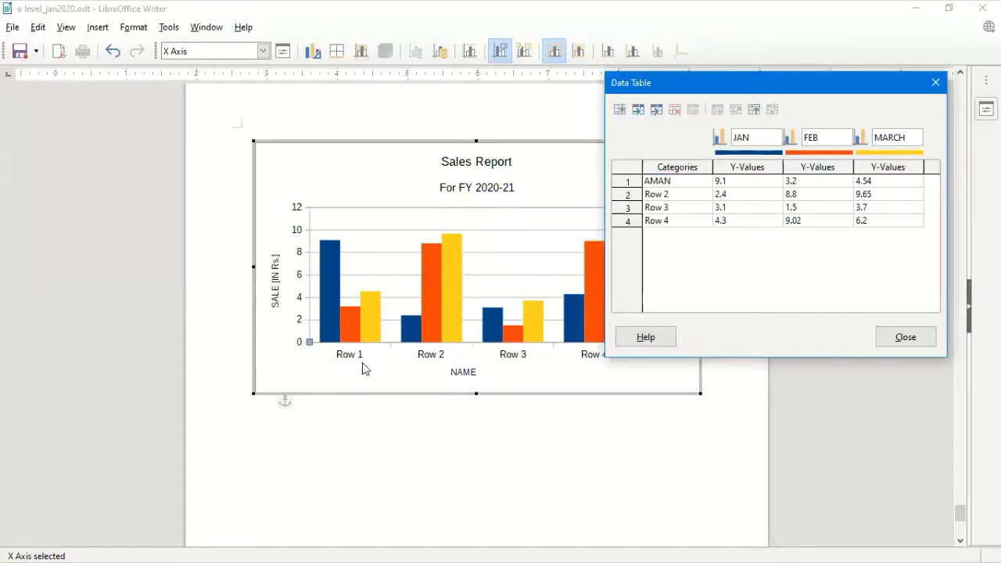
{"action": "key", "text": "Return"}
{"action": "type", "text": "NAMAN"}
{"action": "key", "text": "Return"}
{"action": "type", "text": "NAI"}
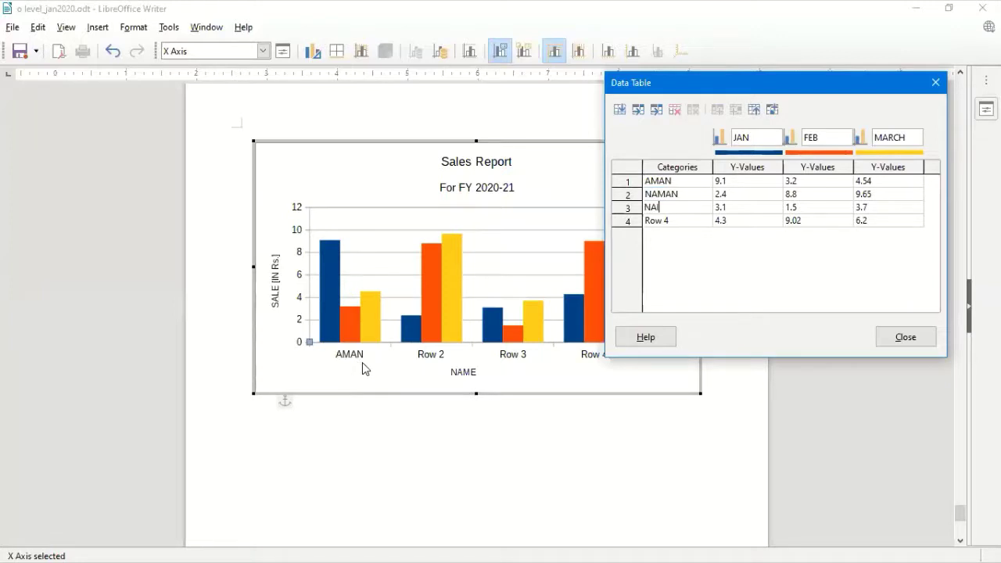
{"action": "type", "text": "NA"}
{"action": "key", "text": "Return"}
{"action": "type", "text": "ADI"}
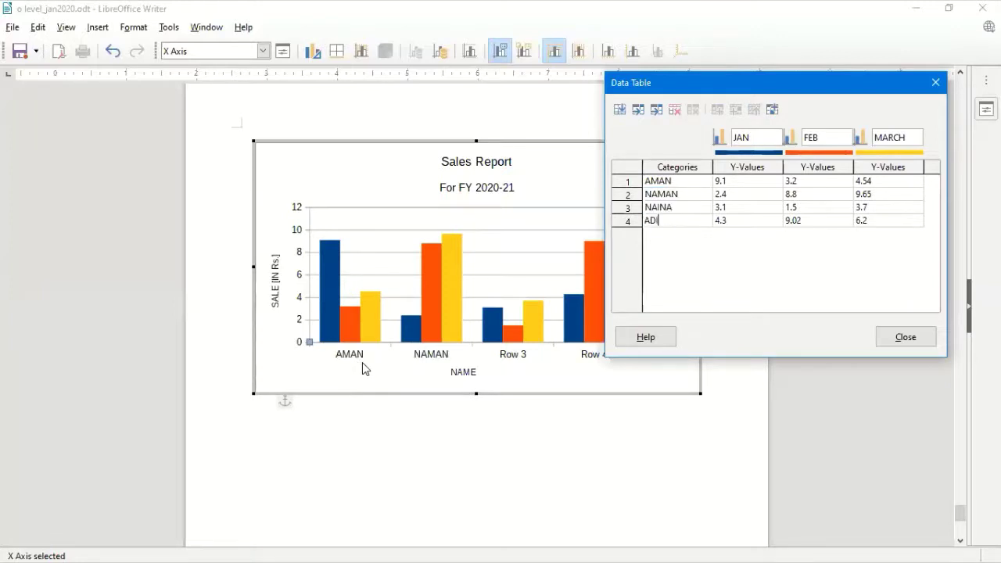
{"action": "type", "text": "TYA"}
{"action": "key", "text": "Tab"}
{"action": "key", "text": "Tab"}
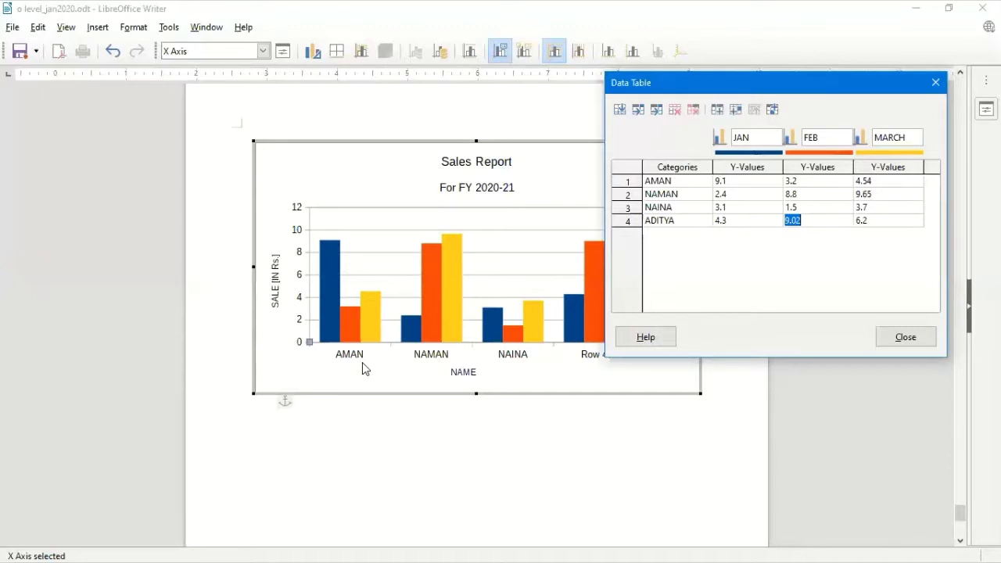
{"action": "key", "text": "Tab"}
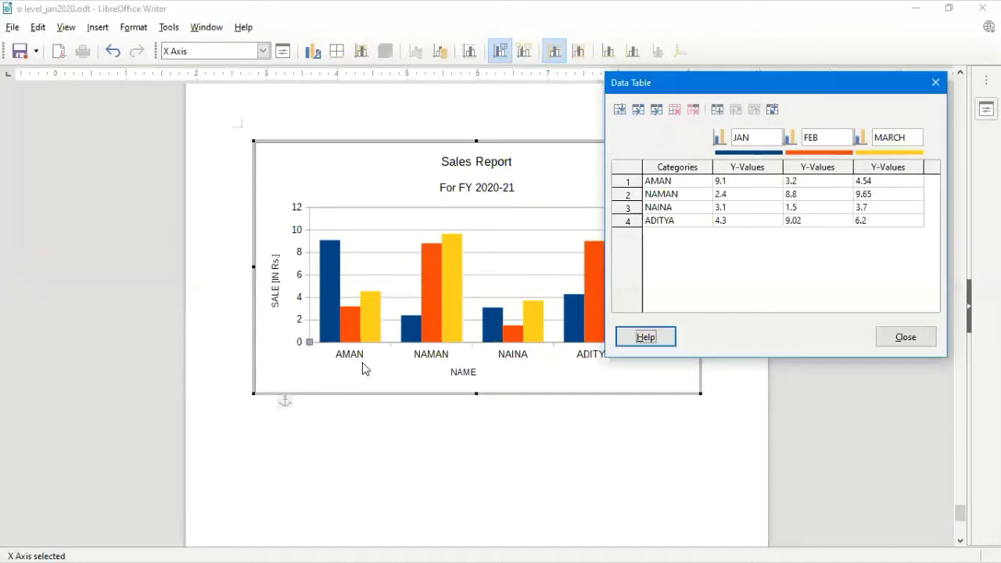
Step: Insert a fifth row below the last one and enter a person's first name as its category
{"action": "left_click", "coordinate": [674, 221]}
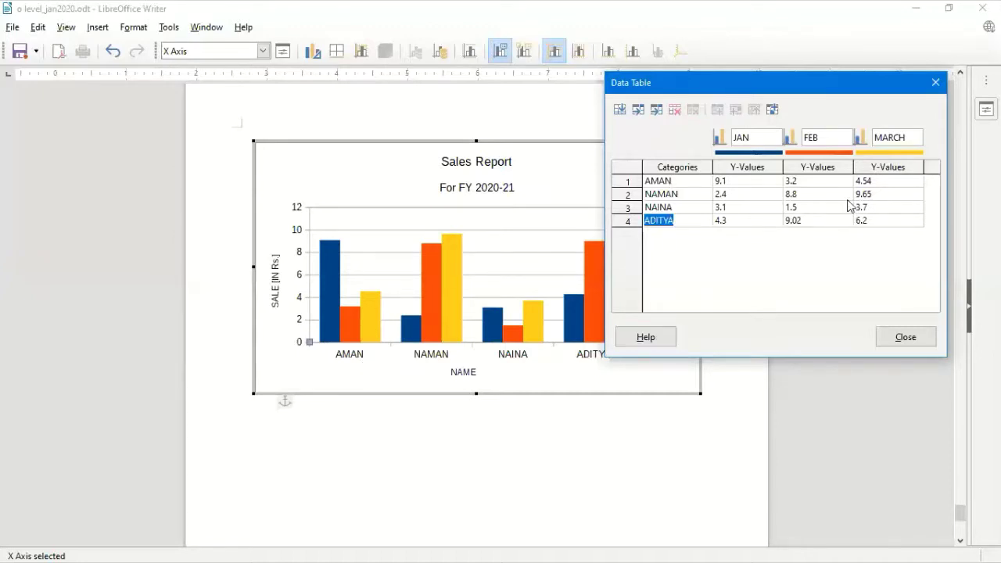
{"action": "left_click", "coordinate": [887, 221]}
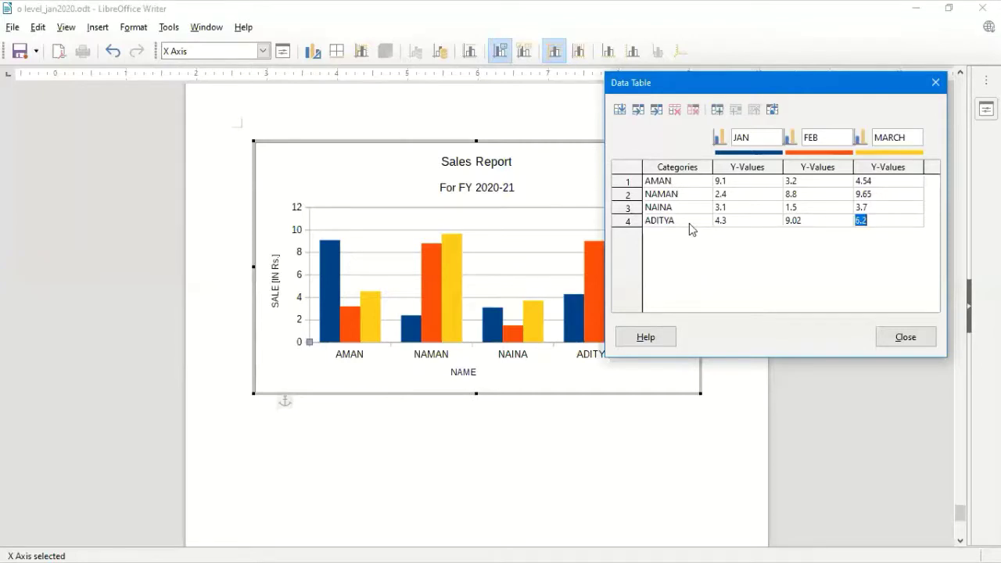
{"action": "left_click", "coordinate": [621, 114]}
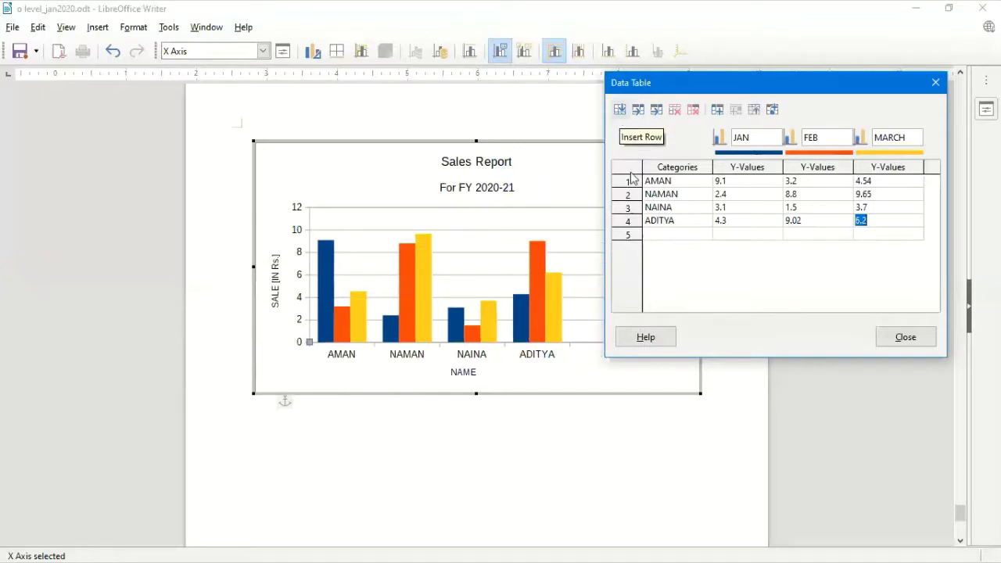
{"action": "left_click", "coordinate": [660, 237]}
{"action": "type", "text": "AMIN"}
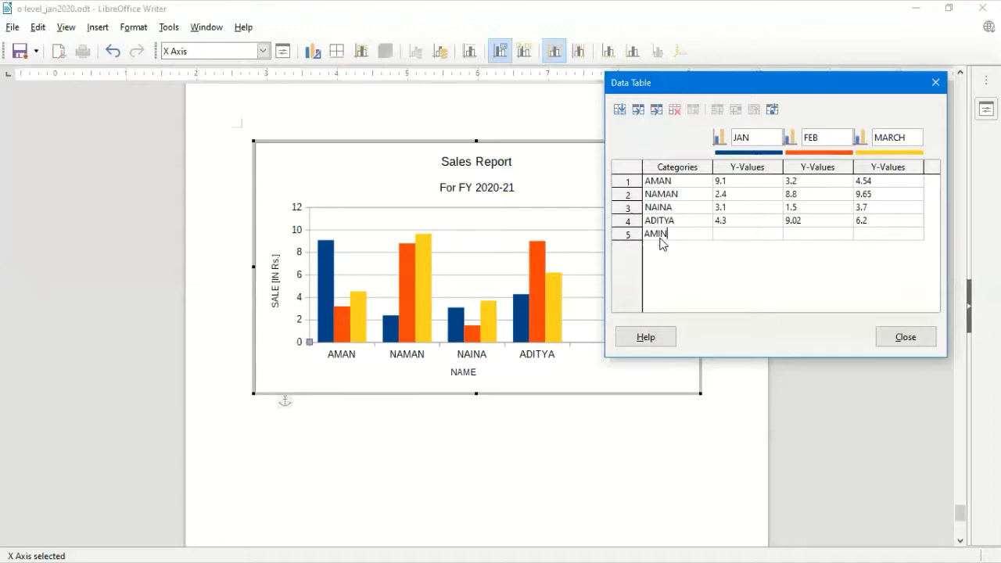
{"action": "type", "text": "A"}
Step: Set the first row's values to 567, 656 and 777 and the second row's to 123, 345 and 456
{"action": "left_click", "coordinate": [716, 183]}
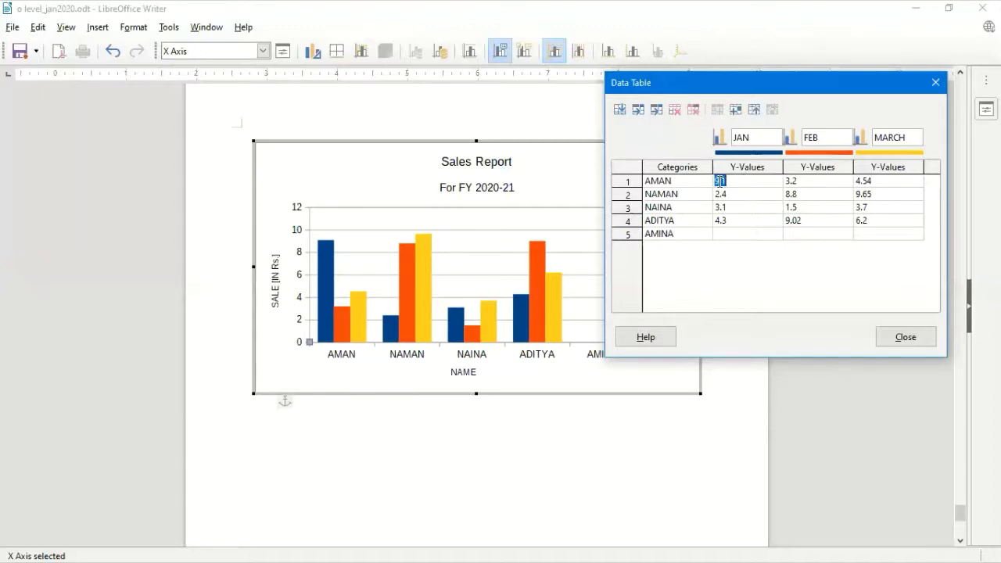
{"action": "type", "text": "567"}
{"action": "key", "text": "Tab"}
{"action": "type", "text": "656"}
{"action": "key", "text": "Tab"}
{"action": "type", "text": "7"}
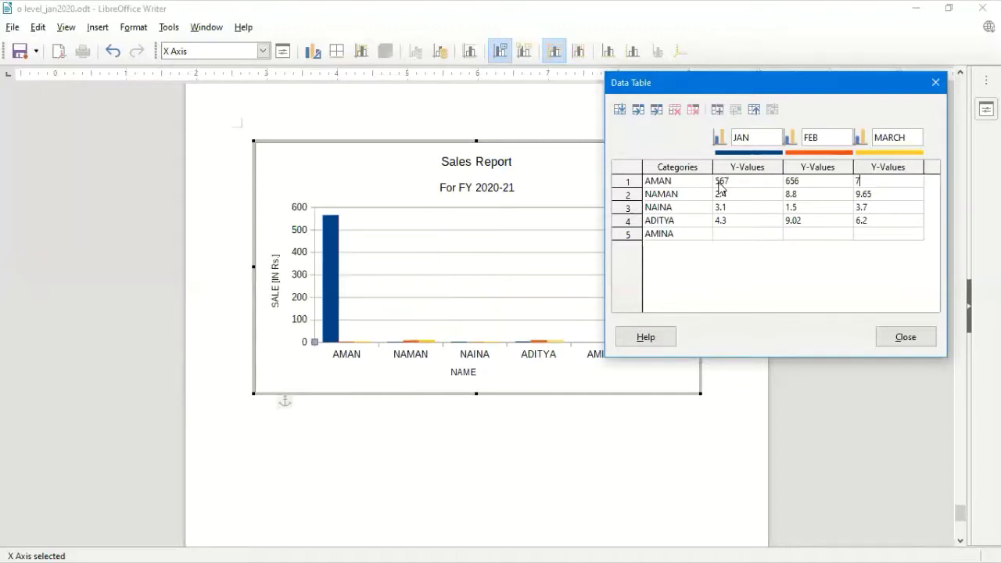
{"action": "type", "text": "77"}
{"action": "key", "text": "Tab"}
{"action": "key", "text": "Tab"}
{"action": "type", "text": "1"}
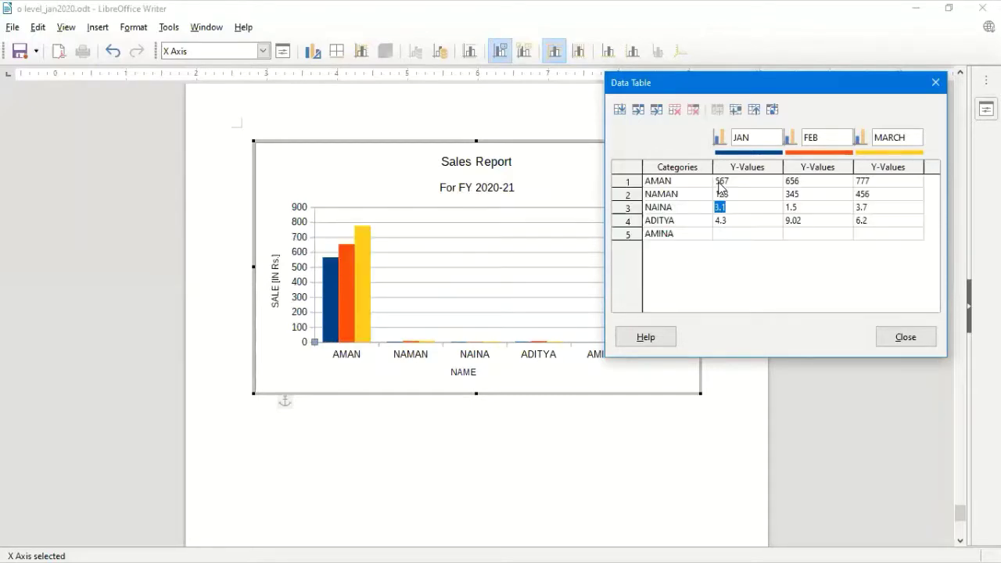
Step: Set the third row's JAN, FEB and MARCH values to 765, 834 and 234
{"action": "type", "text": "765"}
{"action": "key", "text": "Tab"}
{"action": "type", "text": "834"}
{"action": "key", "text": "Tab"}
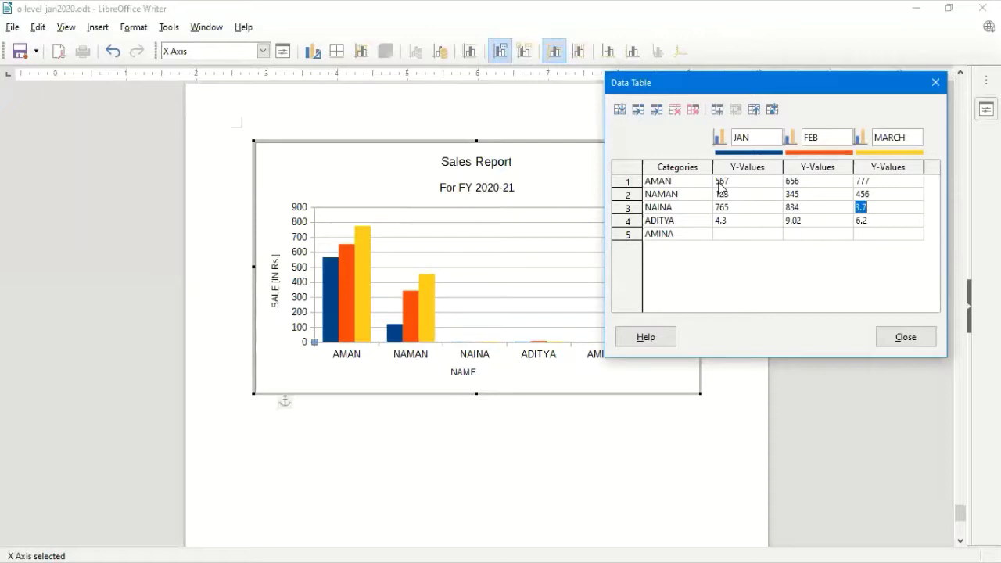
{"action": "type", "text": "234"}
Step: Set the fourth row's JAN, FEB and MARCH values to 398, 698 and 888
{"action": "key", "text": "Tab"}
{"action": "key", "text": "Tab"}
{"action": "type", "text": "398"}
{"action": "key", "text": "Tab"}
{"action": "type", "text": "6"}
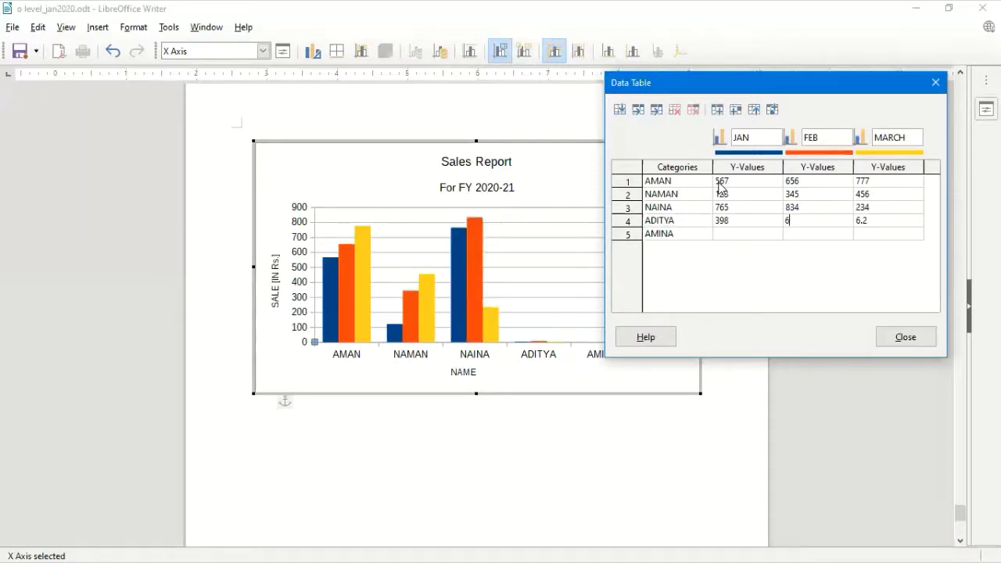
{"action": "type", "text": "98"}
{"action": "key", "text": "Tab"}
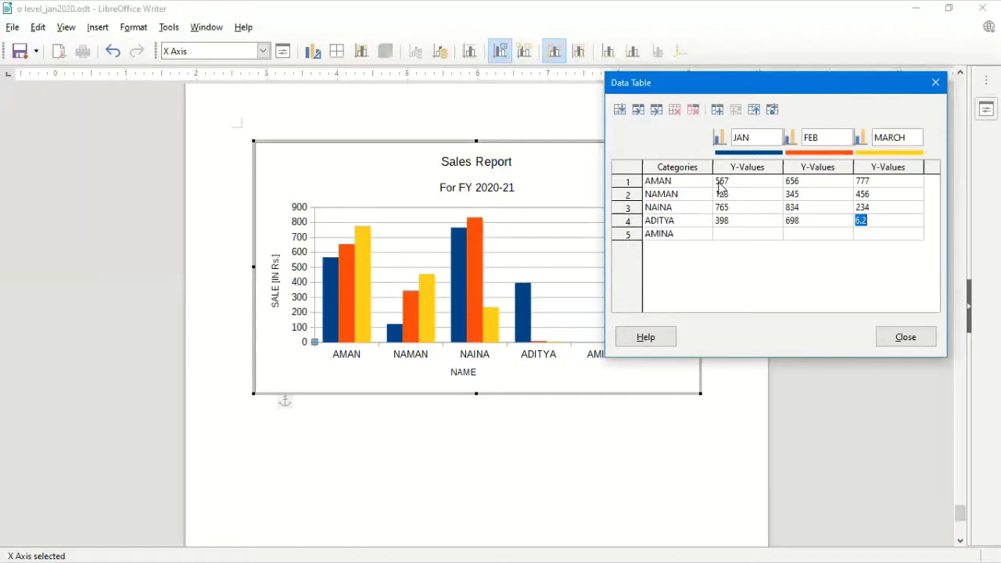
{"action": "type", "text": "888"}
Step: Fill the fifth row with 569, 342 and 786 and close the data table
{"action": "key", "text": "Tab"}
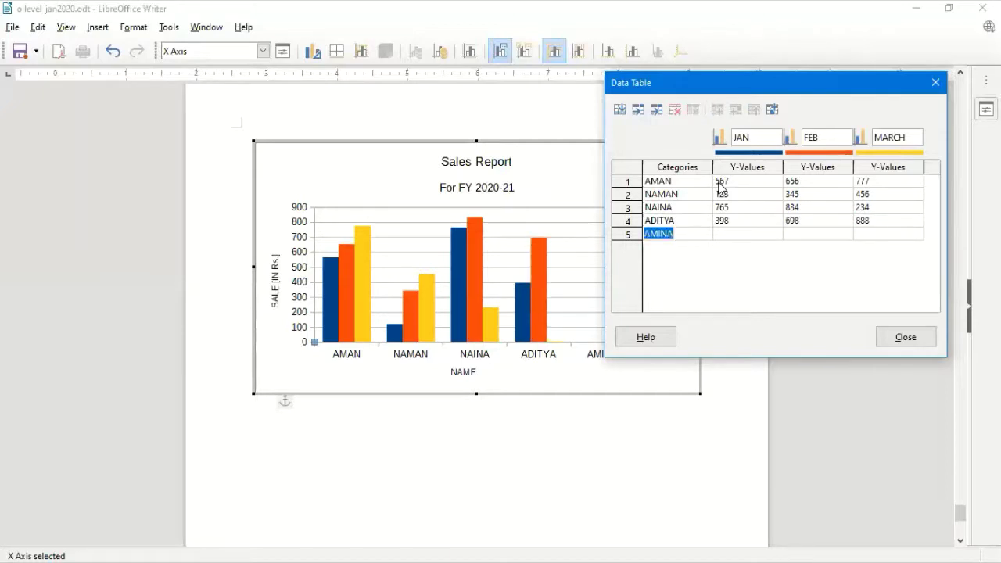
{"action": "key", "text": "Tab"}
{"action": "type", "text": "569"}
{"action": "key", "text": "Tab"}
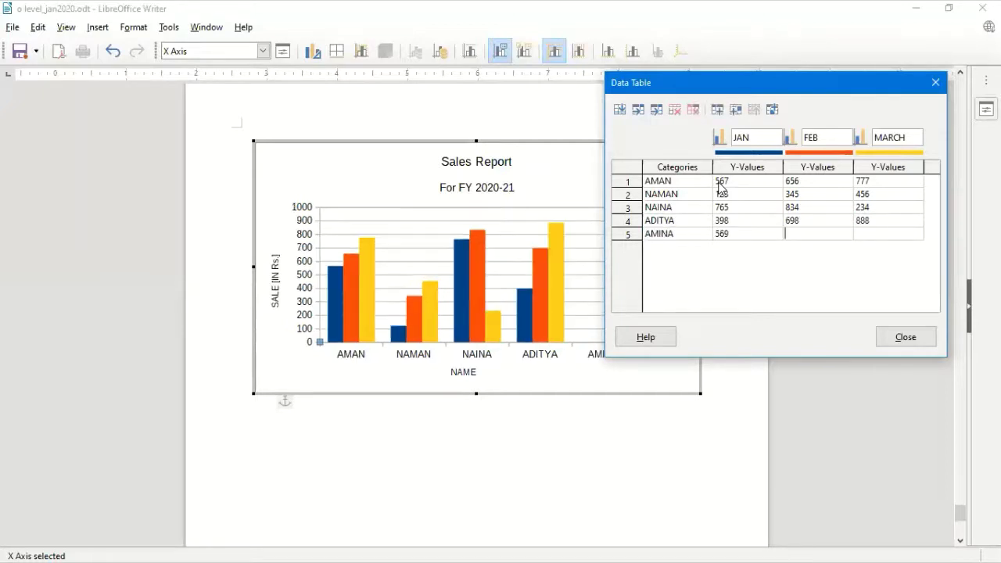
{"action": "type", "text": "342"}
{"action": "key", "text": "Tab"}
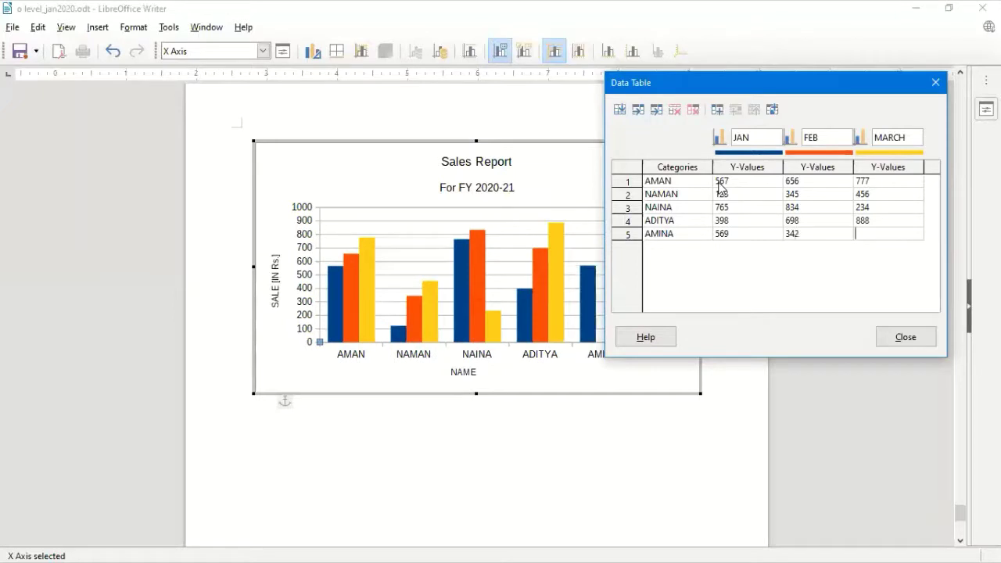
{"action": "type", "text": "786"}
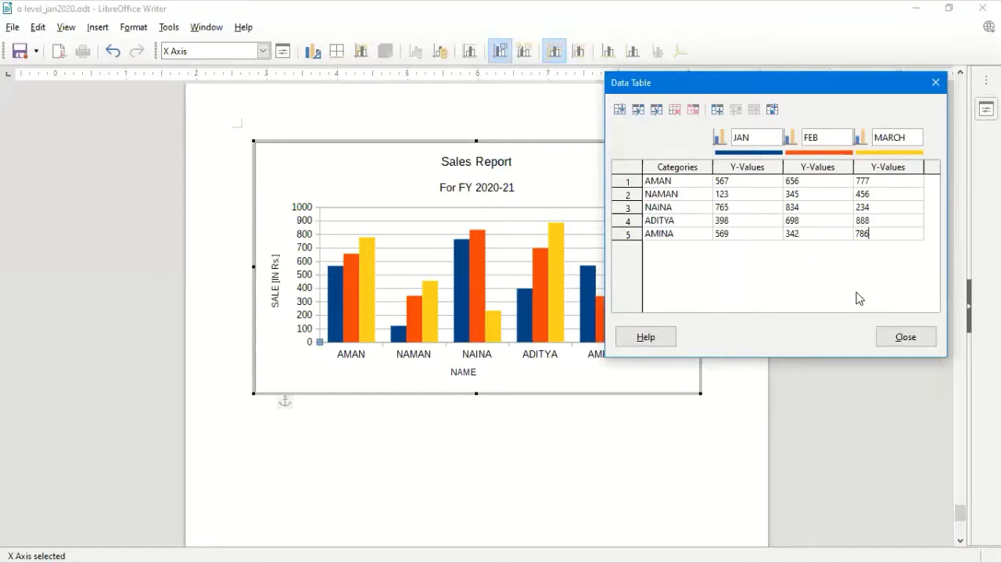
{"action": "left_click", "coordinate": [897, 337]}
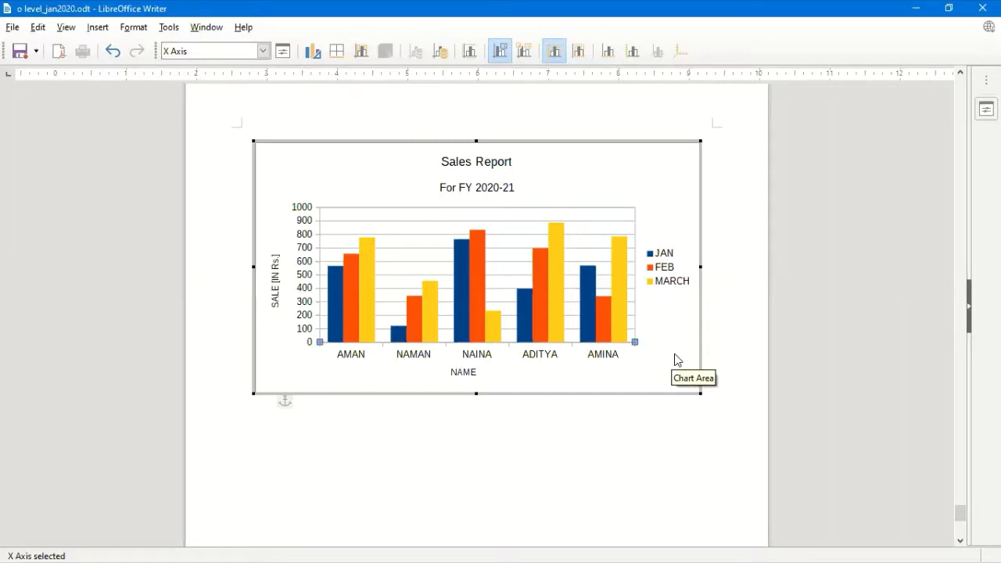
{"action": "right_click", "coordinate": [604, 359]}
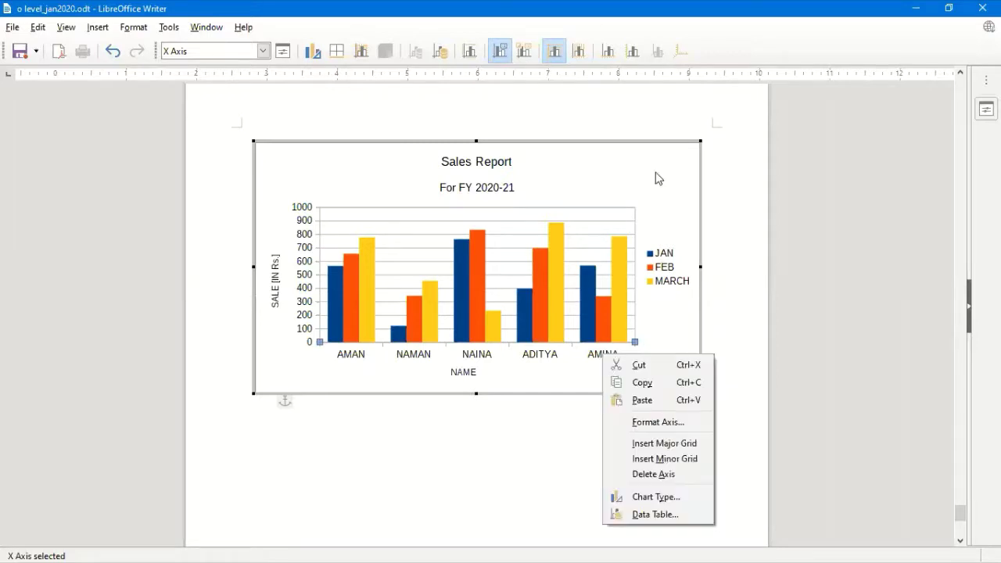
{"action": "left_click", "coordinate": [666, 191]}
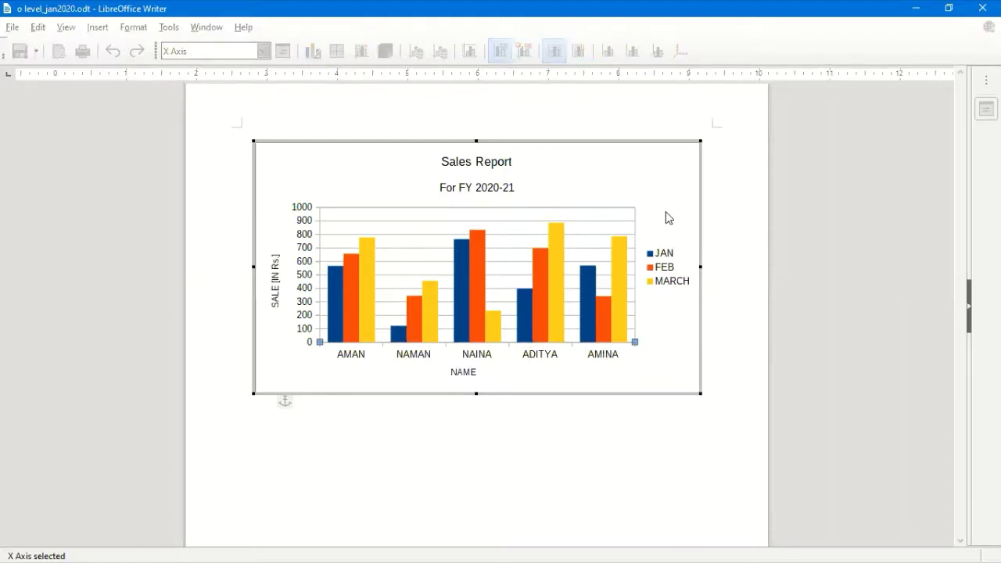
Step: Open the sales chart's data table for editing
{"action": "left_click", "coordinate": [600, 362]}
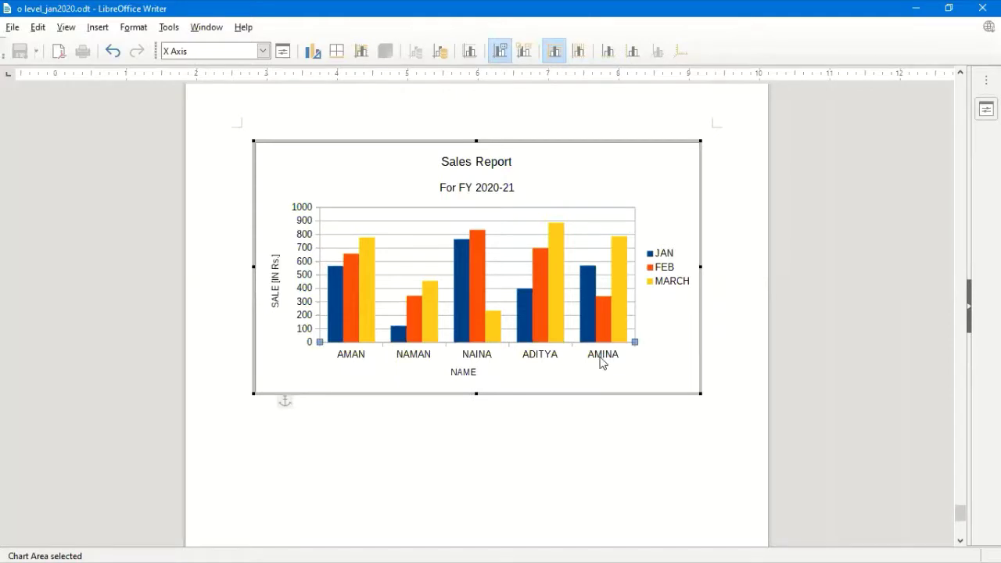
{"action": "right_click", "coordinate": [601, 361]}
{"action": "left_click", "coordinate": [651, 518]}
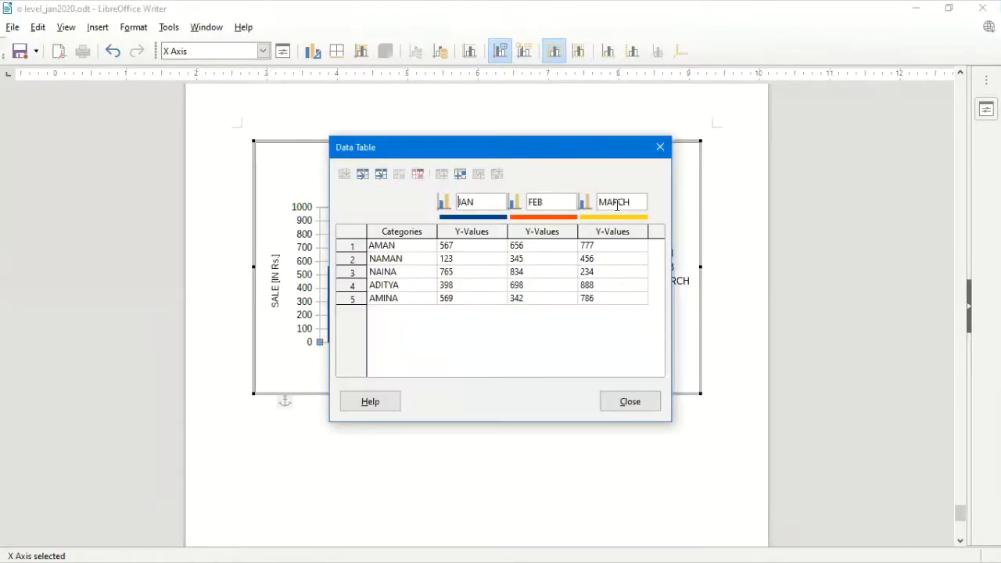
{"action": "left_click", "coordinate": [382, 175]}
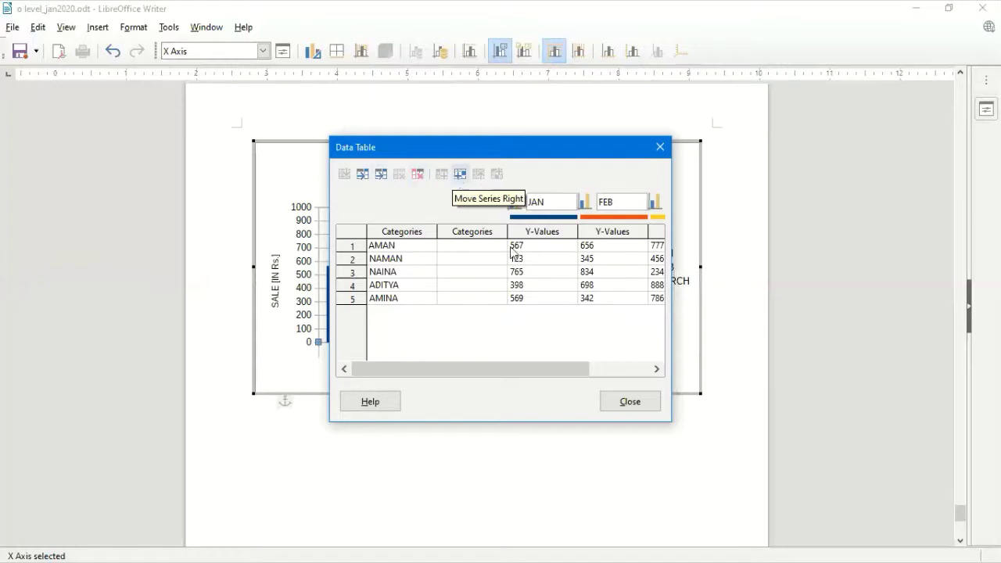
{"action": "left_click_drag", "start_coordinate": [501, 374], "coordinate": [574, 373]}
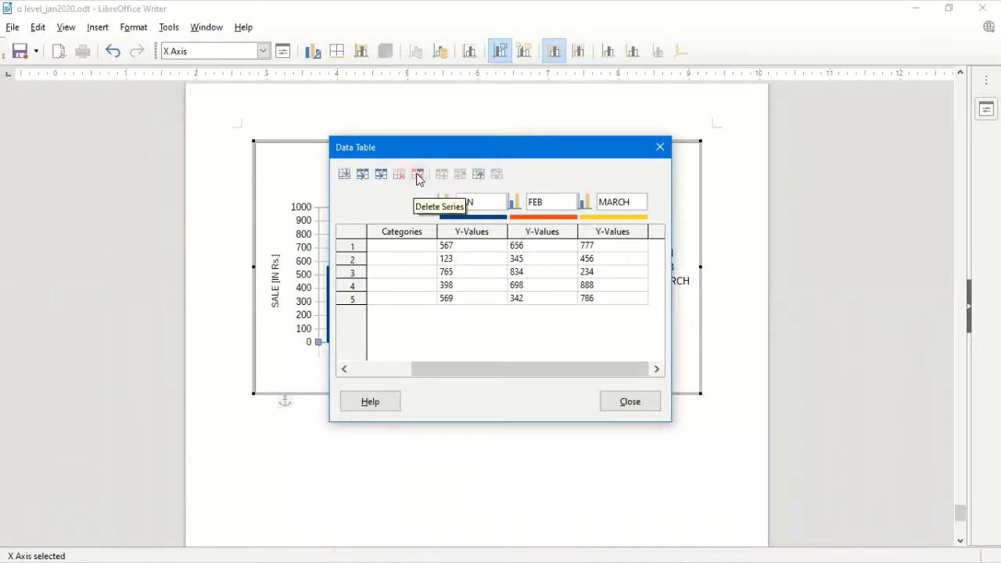
{"action": "left_click", "coordinate": [565, 311]}
Step: Insert a new data series after MARCH and name it APRIL
{"action": "left_click", "coordinate": [629, 245]}
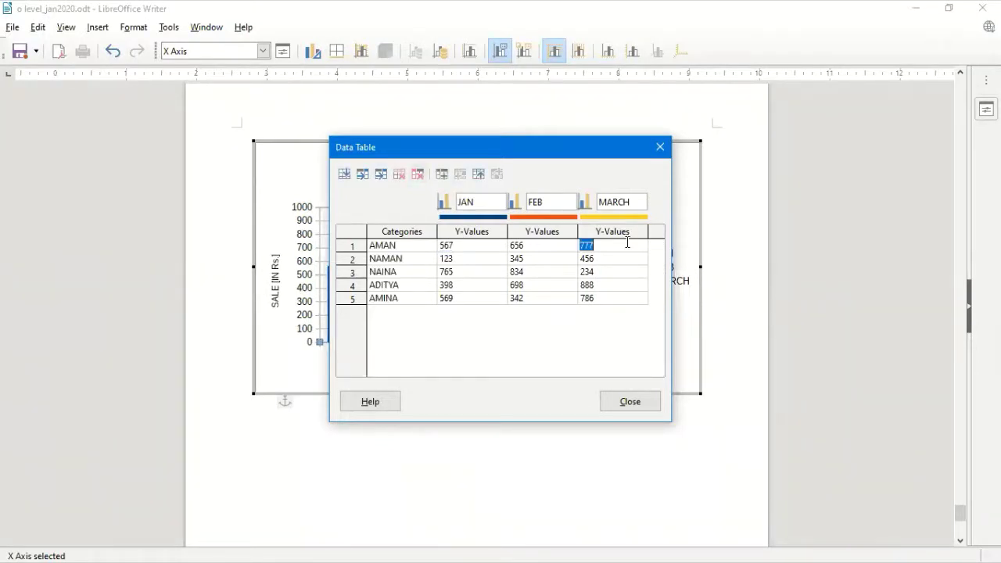
{"action": "left_click", "coordinate": [627, 244]}
{"action": "left_click", "coordinate": [364, 180]}
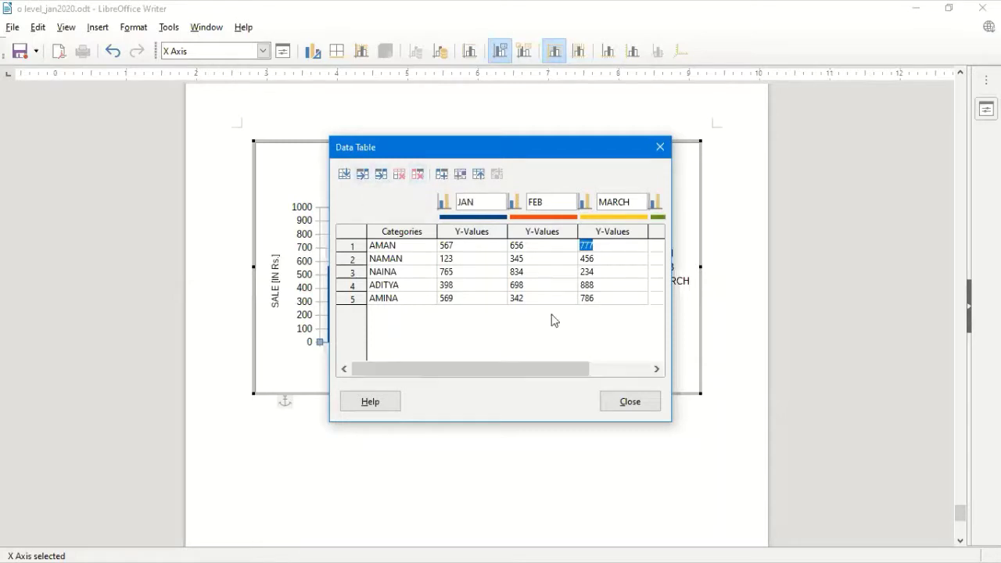
{"action": "left_click", "coordinate": [654, 369]}
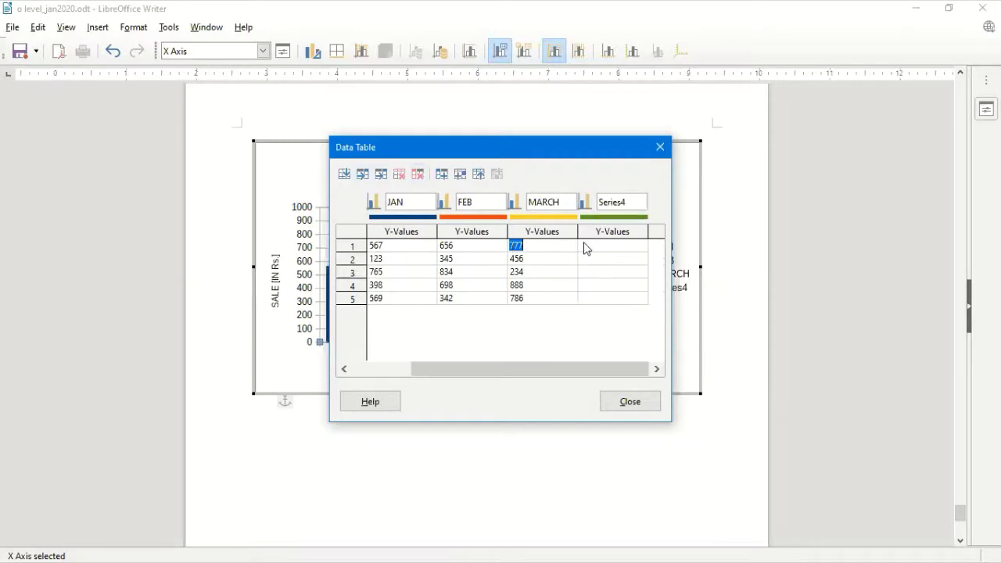
{"action": "left_click", "coordinate": [636, 202]}
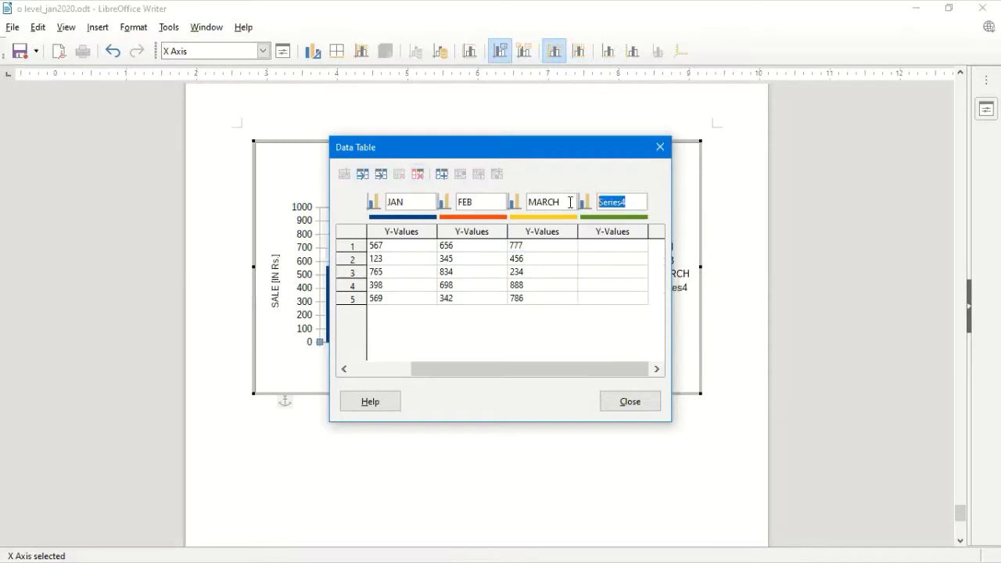
{"action": "type", "text": "APRIL"}
Step: Fill the APRIL series from the first to the fifth row with 456, 987, 673, 712 and 509, and close the data table
{"action": "left_click", "coordinate": [607, 242]}
{"action": "type", "text": "456"}
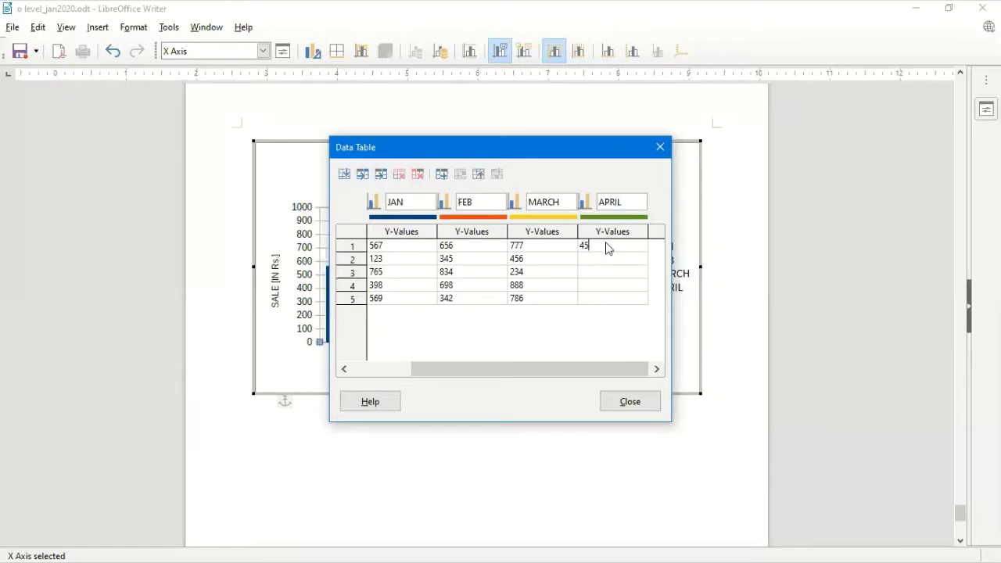
{"action": "key", "text": "Return"}
{"action": "type", "text": "987"}
{"action": "key", "text": "Return"}
{"action": "type", "text": "673"}
{"action": "key", "text": "Return"}
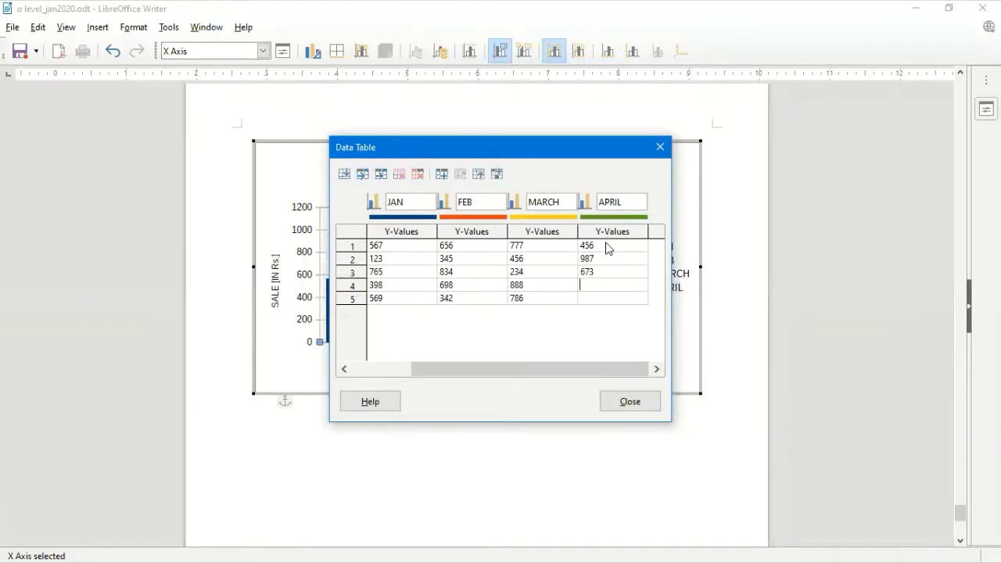
{"action": "type", "text": "712"}
{"action": "key", "text": "Return"}
{"action": "type", "text": "509"}
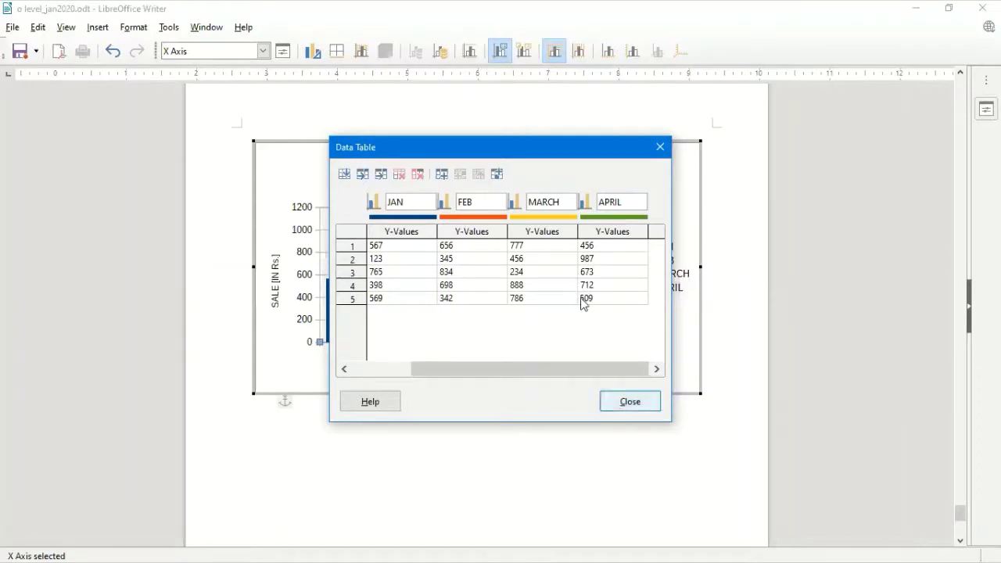
{"action": "key", "text": "Escape"}
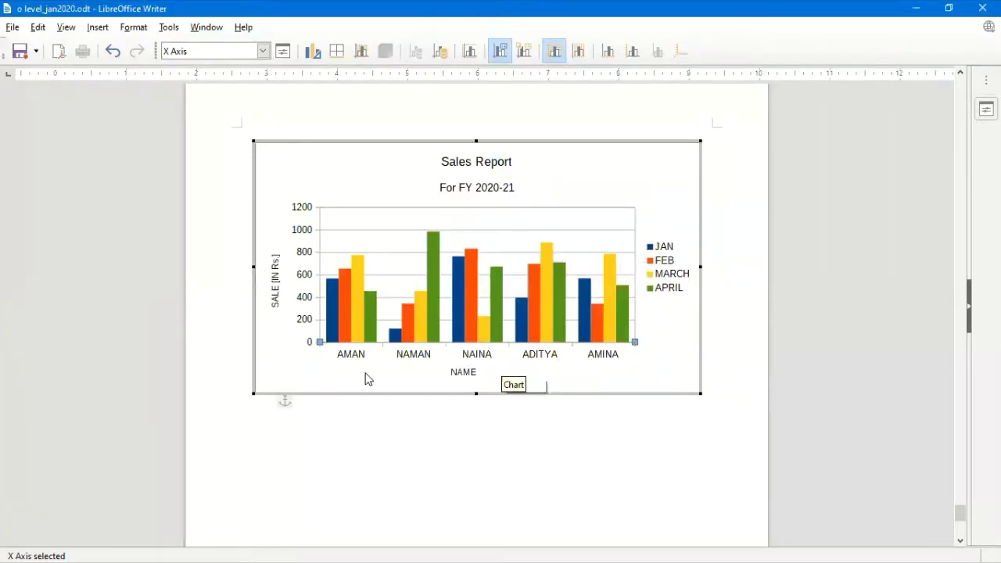